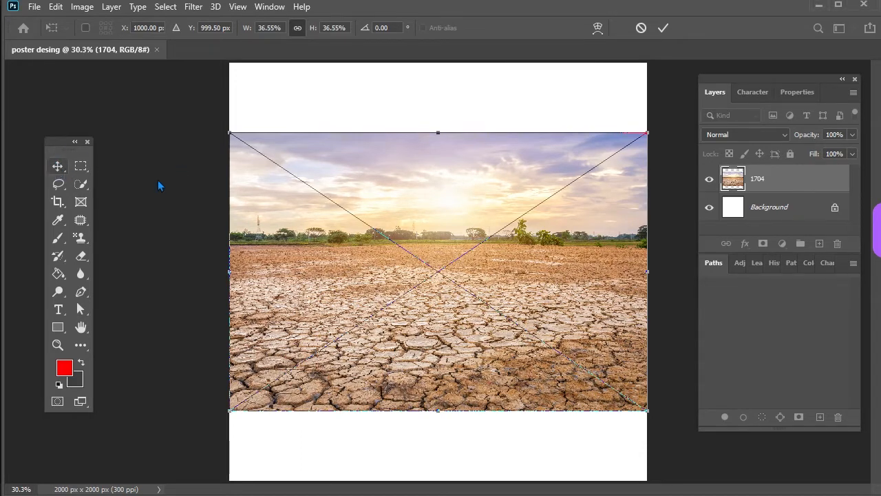
# - Widen the 1704 ground image past the canvas sides with a Perspective transform and move it down to the canvas's lower edge
pyautogui.rightClick(507, 296)
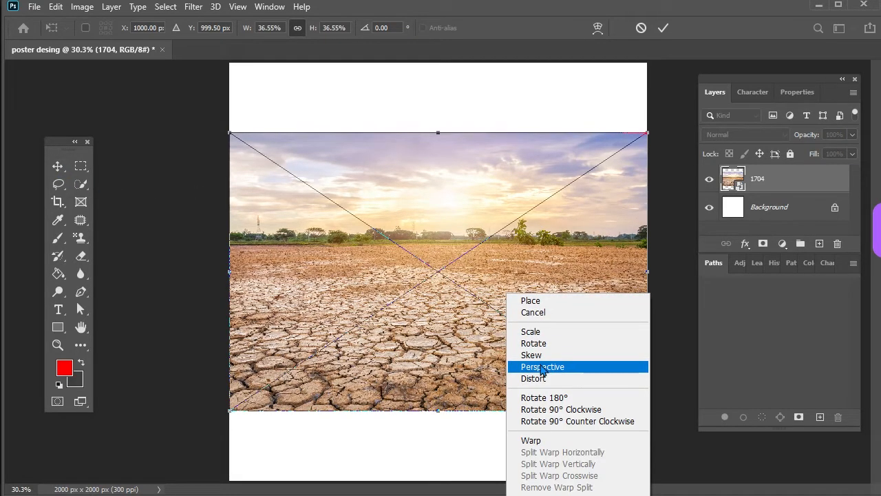
pyautogui.click(542, 367)
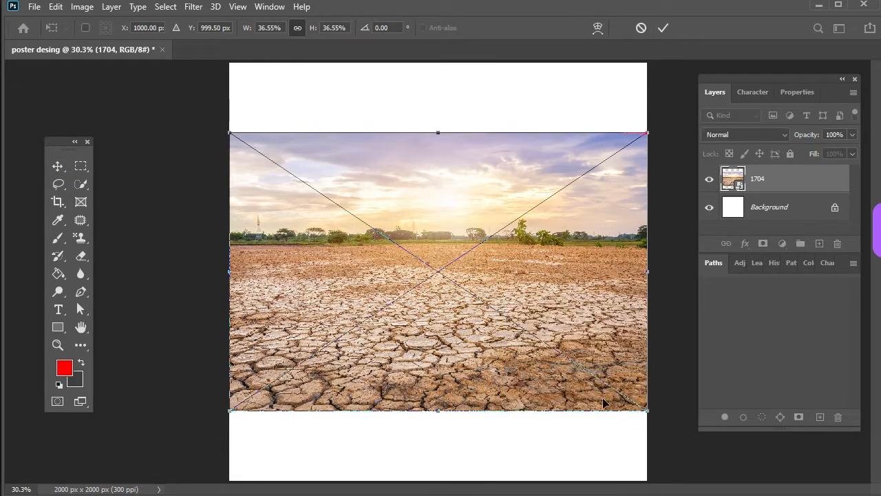
pyautogui.moveTo(643, 413); pyautogui.dragTo(804, 452)
pyautogui.moveTo(485, 309); pyautogui.dragTo(485, 378)
pyautogui.press('Return')
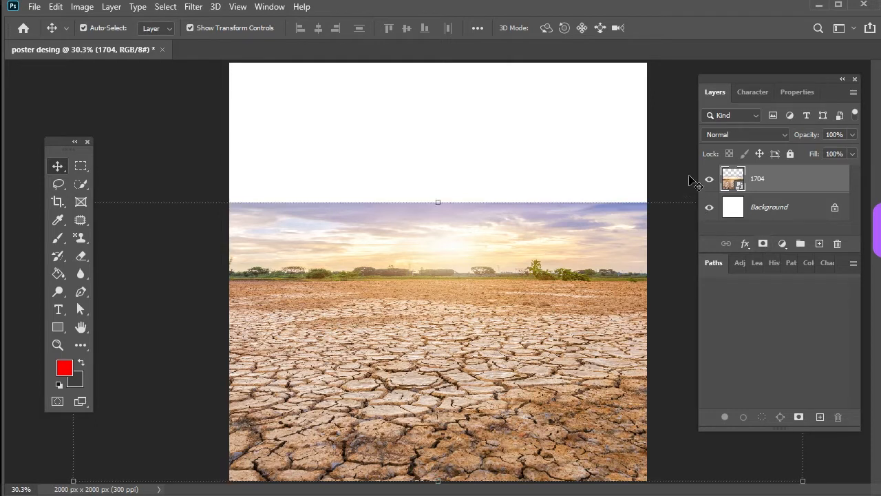
# - Add a layer mask to the 1704 layer and fade the upper part of its sky with black-to-transparent linear gradients
pyautogui.click(764, 244)
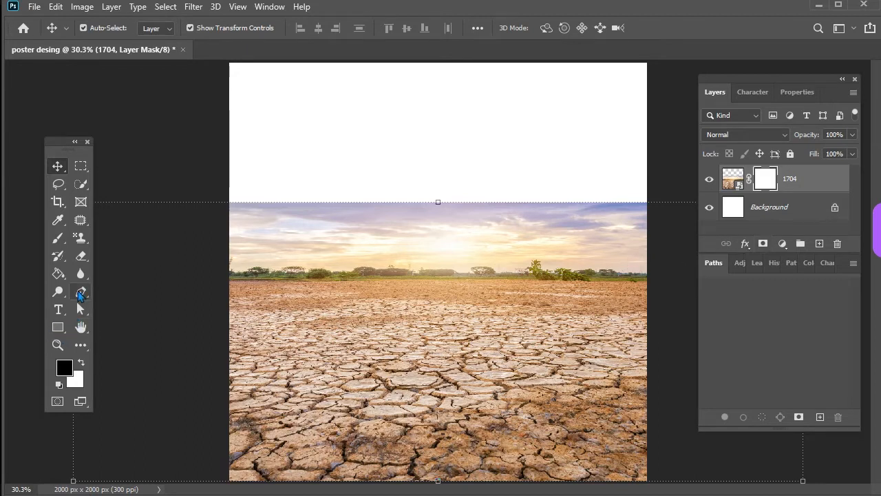
pyautogui.click(58, 275)
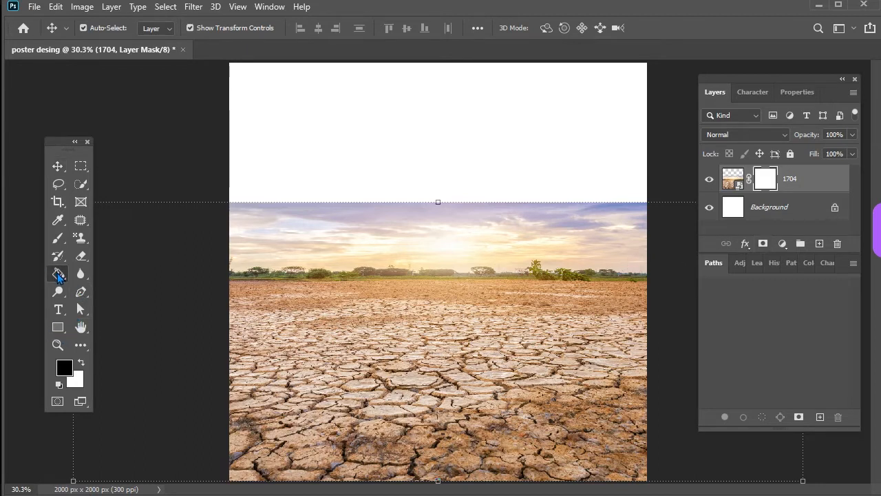
pyautogui.rightClick(59, 274)
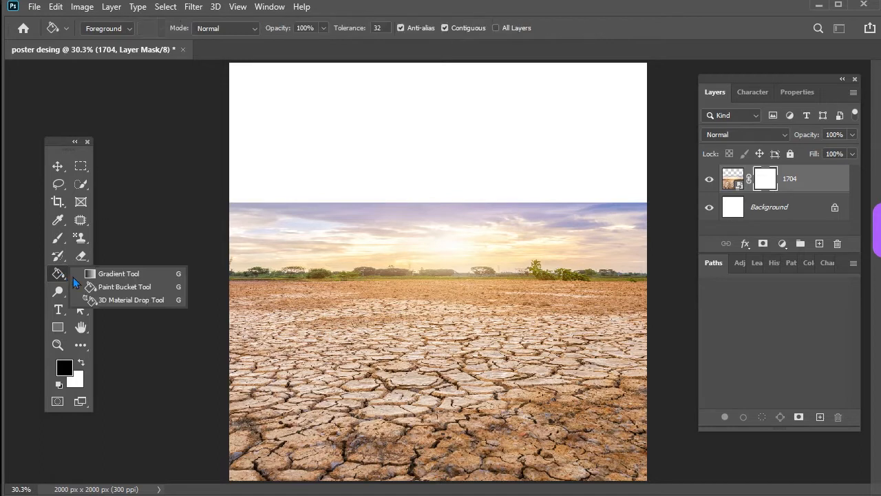
pyautogui.click(134, 274)
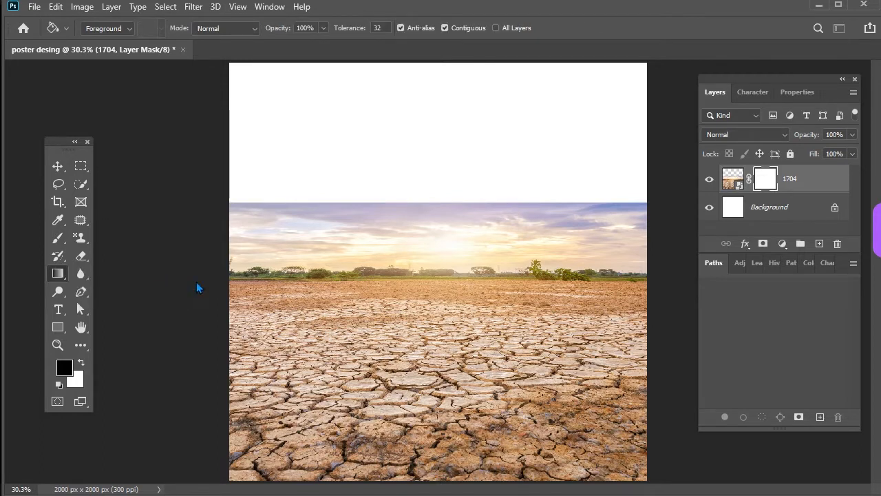
pyautogui.moveTo(434, 197); pyautogui.dragTo(433, 237)
pyautogui.moveTo(433, 170); pyautogui.dragTo(432, 236)
pyautogui.moveTo(429, 186); pyautogui.dragTo(431, 260)
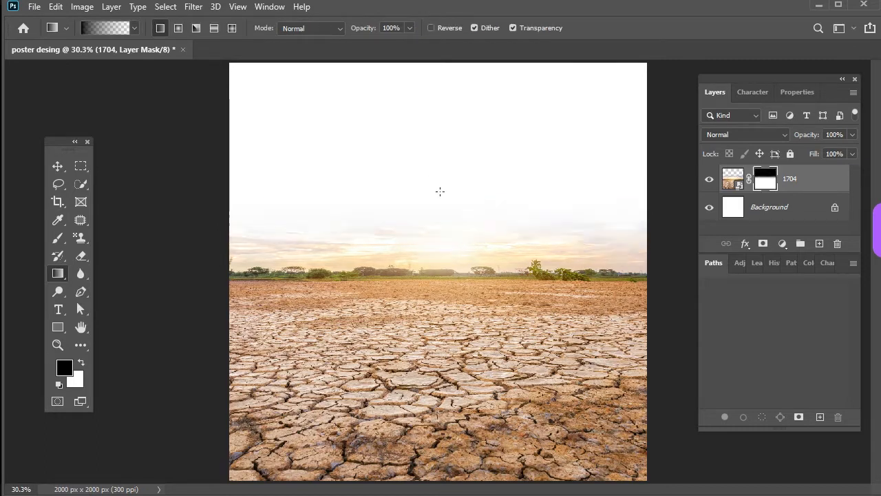
# - Hide the remaining sky and tree line of 1704 with more mask gradients down to the horizon, undoing the stray last one
pyautogui.moveTo(442, 191); pyautogui.dragTo(447, 280)
pyautogui.moveTo(421, 204); pyautogui.dragTo(433, 280)
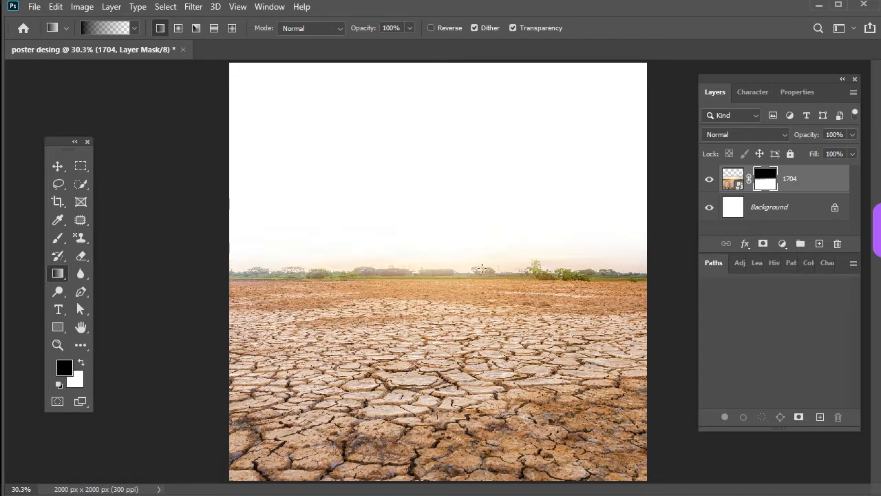
pyautogui.moveTo(574, 210); pyautogui.dragTo(578, 276)
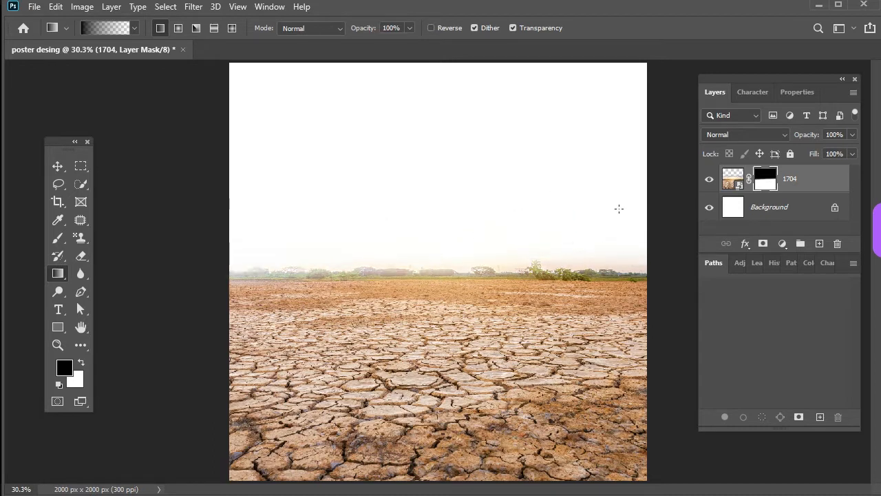
pyautogui.moveTo(612, 235); pyautogui.dragTo(616, 282)
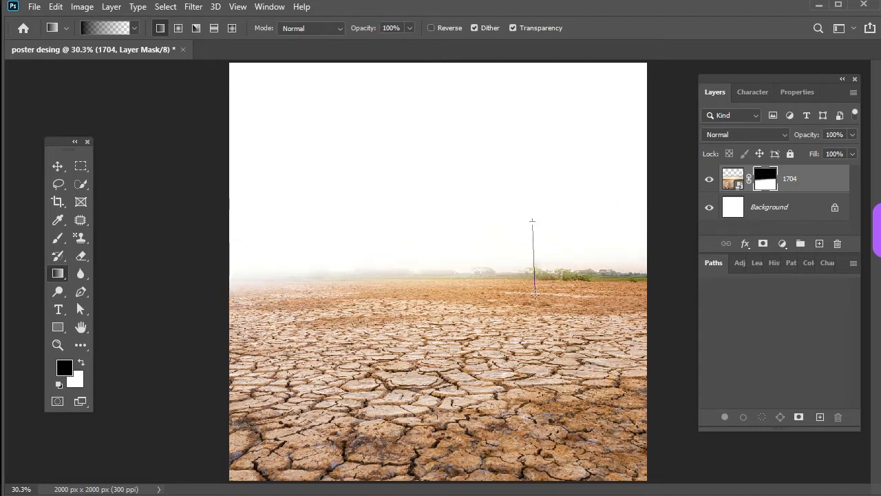
pyautogui.moveTo(556, 222); pyautogui.dragTo(557, 293)
pyautogui.moveTo(626, 214)
pyautogui.mouseDown()
pyautogui.moveTo(634, 282)
pyautogui.moveTo(619, 288)
pyautogui.mouseUp()
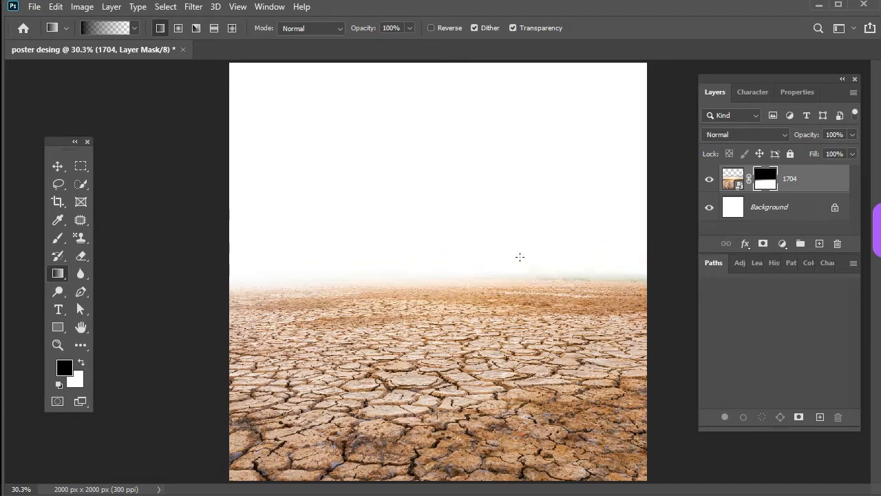
pyautogui.moveTo(303, 280); pyautogui.dragTo(299, 250)
pyautogui.hotkey('ctrl', 'z')
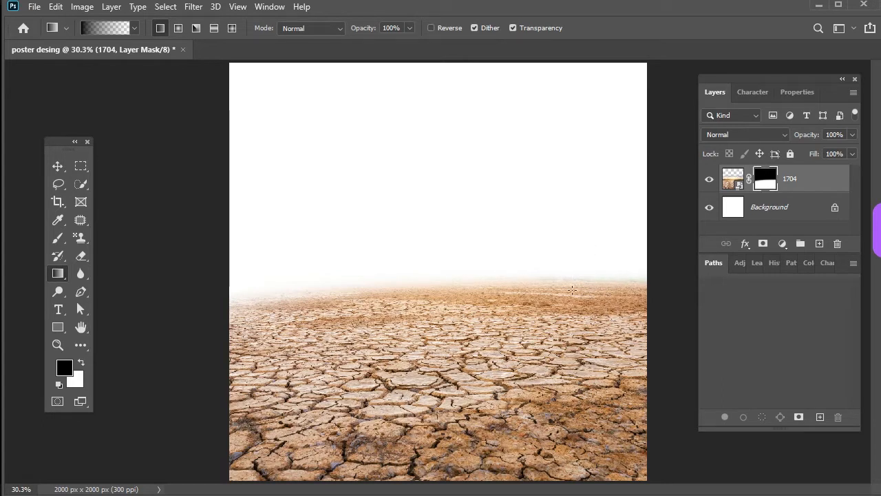
# - Paint white on the 1704 mask along the horizon with a 300 px soft brush to restore the faded ground
pyautogui.click(58, 238)
pyautogui.click(81, 362)
pyautogui.press('[')
pyautogui.press('[')
pyautogui.press('[')
pyautogui.press('[')
pyautogui.press('[')
pyautogui.press('[')
pyautogui.moveTo(441, 303)
pyautogui.mouseDown()
pyautogui.moveTo(209, 307)
pyautogui.moveTo(635, 330)
pyautogui.mouseUp()
pyautogui.moveTo(202, 329); pyautogui.dragTo(293, 311)
# - Set the brush to 57% opacity and 83% flow, switch the foreground colour to black, and deselect the layer
pyautogui.moveTo(275, 32); pyautogui.dragTo(210, 34)
pyautogui.moveTo(359, 35); pyautogui.dragTo(346, 34)
pyautogui.moveTo(278, 31); pyautogui.dragTo(312, 41)
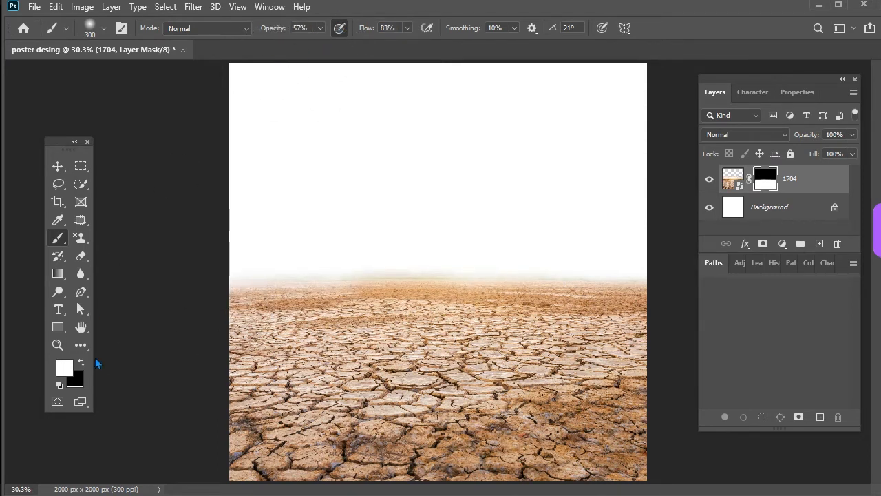
pyautogui.press('x')
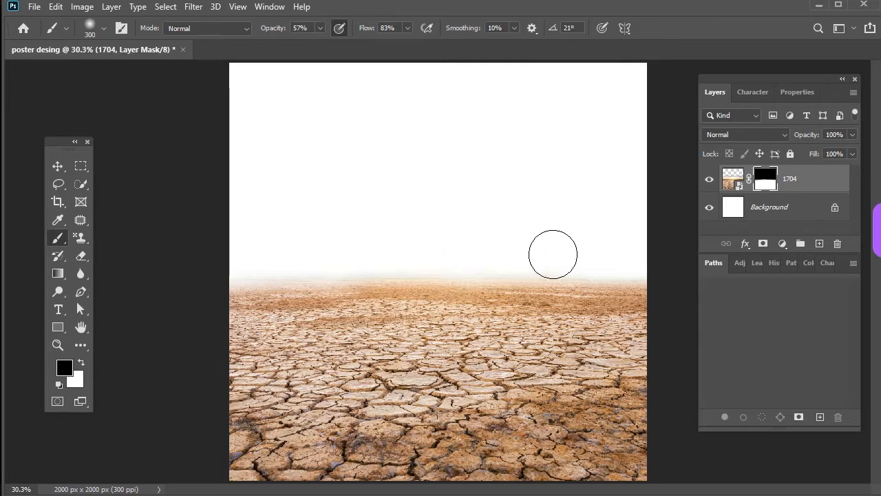
pyautogui.click(57, 165)
pyautogui.click(183, 158)
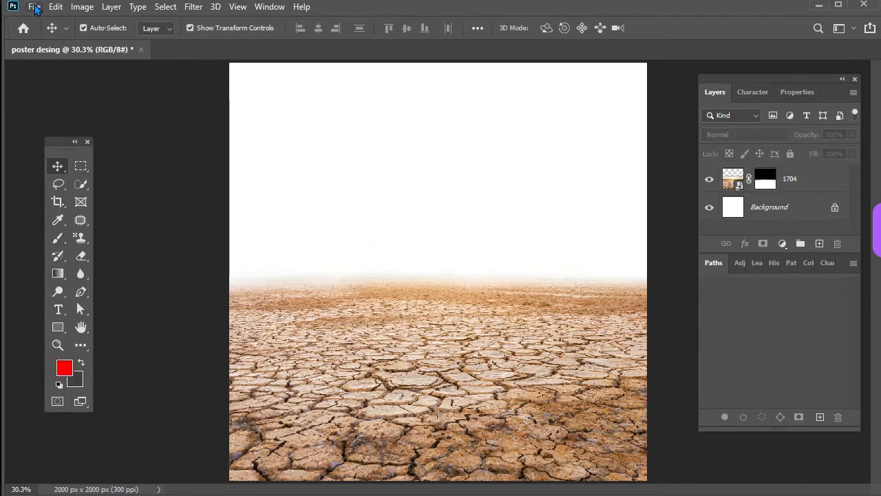
# - Place the sunset image 961 in the poster and move its layer below the 1704 layer
pyautogui.click(34, 7)
pyautogui.click(222, 134)
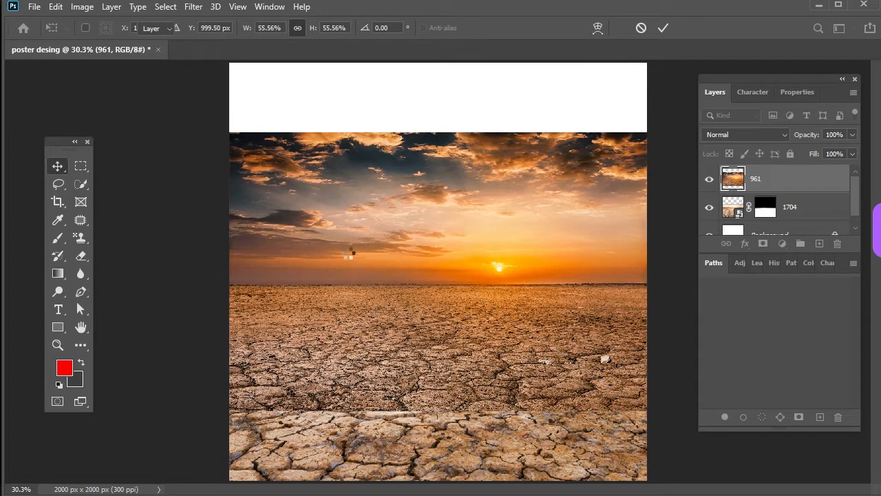
pyautogui.press('Return')
pyautogui.moveTo(782, 178); pyautogui.dragTo(783, 220)
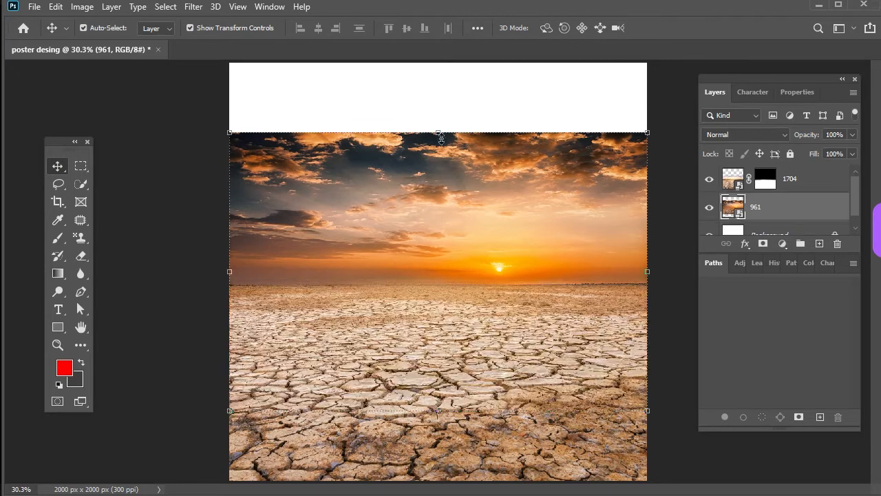
# - Scale the 961 sunset image to 79.18% so it fills the canvas behind the cracked ground
pyautogui.hotkey('ctrl', 't')
pyautogui.moveTo(439, 131); pyautogui.dragTo(439, 60)
pyautogui.moveTo(438, 411); pyautogui.dragTo(443, 459)
pyautogui.press('Return')
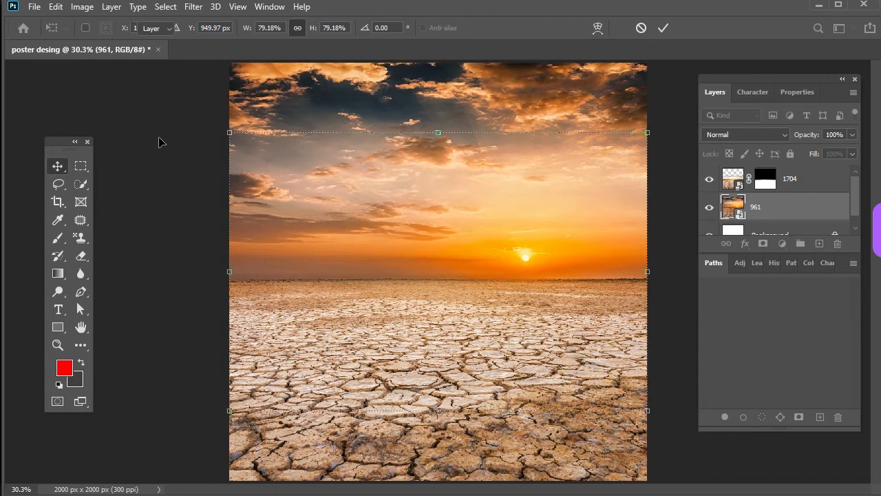
pyautogui.click(665, 297)
pyautogui.scroll(-1, 534, 218)
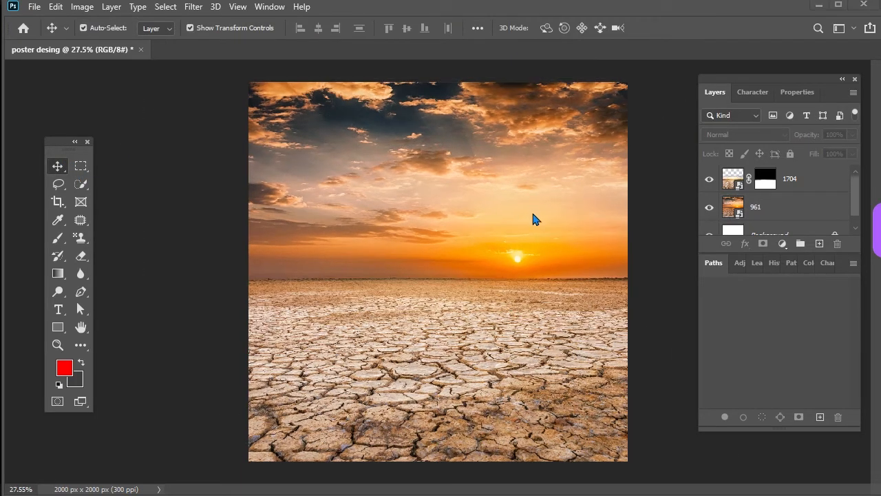
# - Add a Color Balance adjustment clipped to the 1704 layer with the midtones Cyan–Red value at +84
pyautogui.click(540, 243)
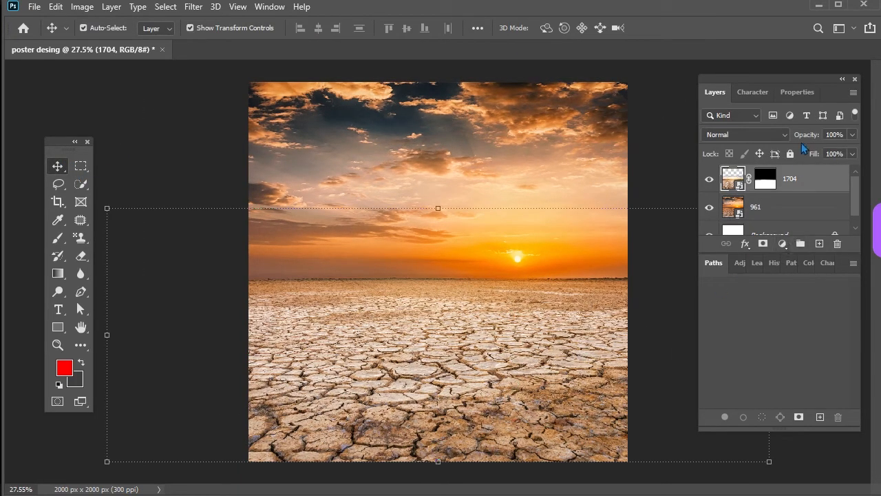
pyautogui.click(739, 263)
pyautogui.click(744, 312)
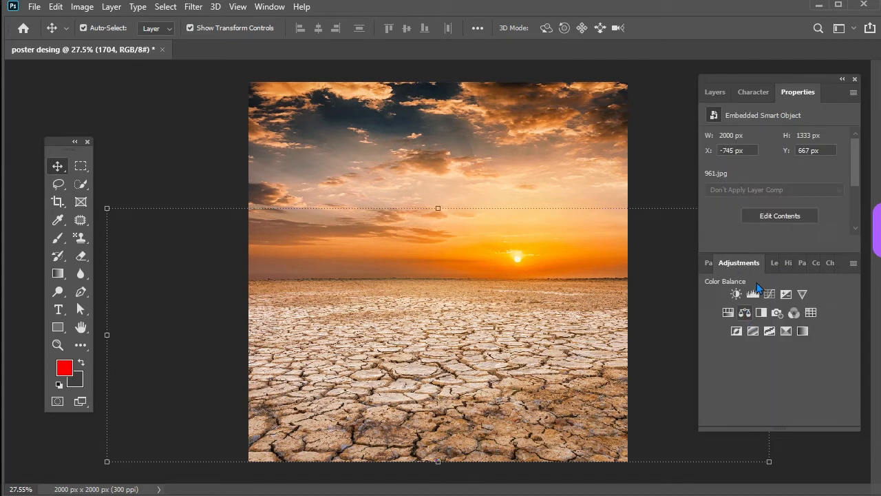
pyautogui.moveTo(778, 178); pyautogui.dragTo(792, 178)
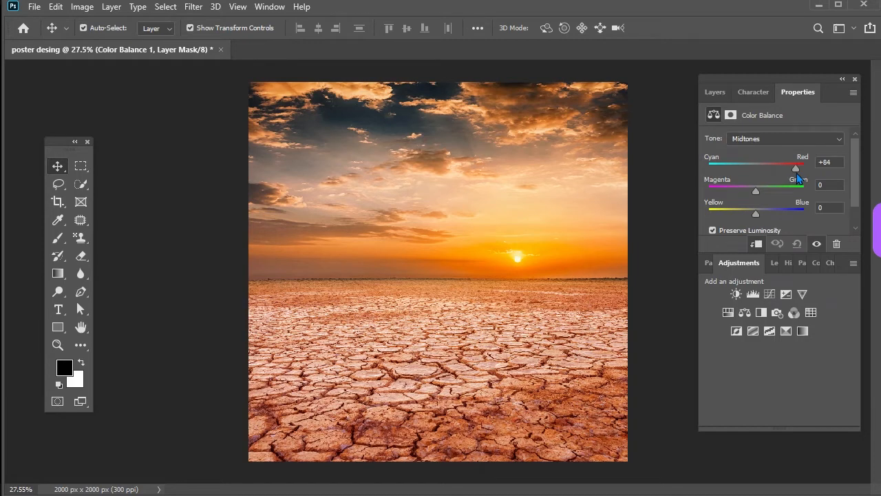
pyautogui.click(716, 92)
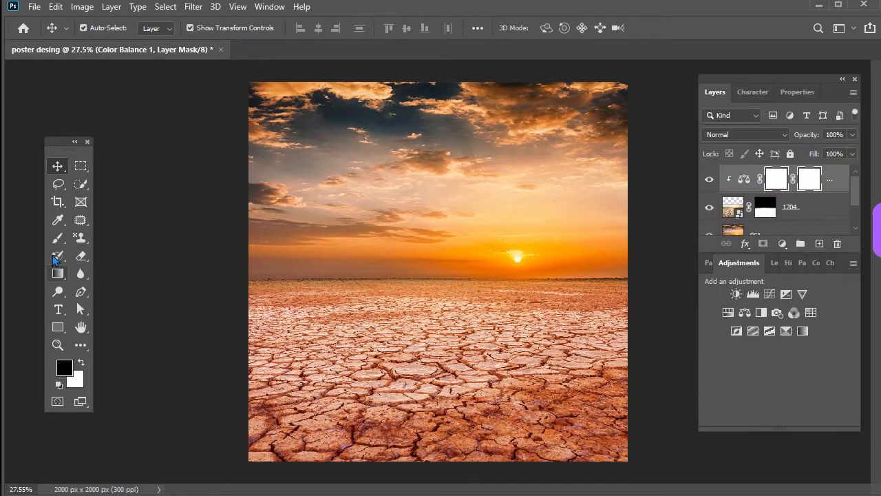
# - Paint black over the foreground ground on the Color Balance mask with a 1000 px brush, 50% opacity and 71% flow, and delete the extra mask
pyautogui.click(58, 237)
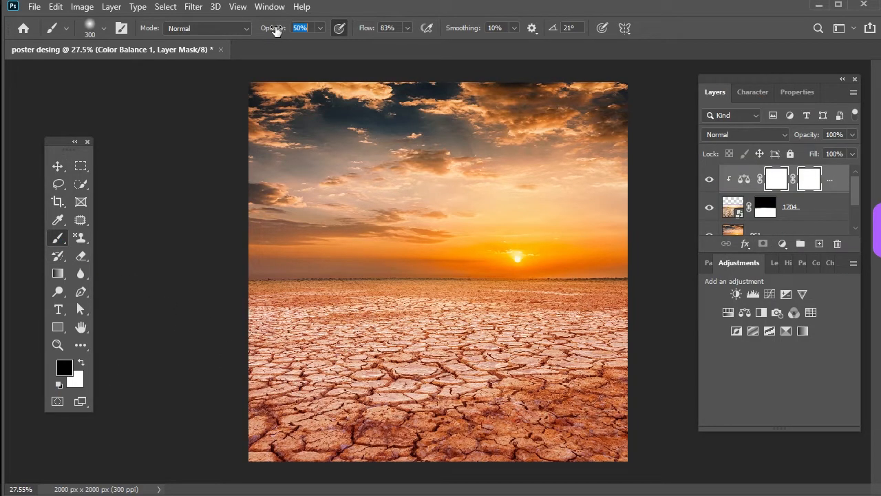
pyautogui.moveTo(367, 31); pyautogui.dragTo(358, 31)
pyautogui.press(']')
pyautogui.press(']')
pyautogui.press(']')
pyautogui.press(']')
pyautogui.press(']')
pyautogui.press(']')
pyautogui.press(']')
pyautogui.moveTo(280, 435); pyautogui.dragTo(636, 440)
pyautogui.moveTo(809, 181); pyautogui.dragTo(837, 243)
pyautogui.click(379, 198)
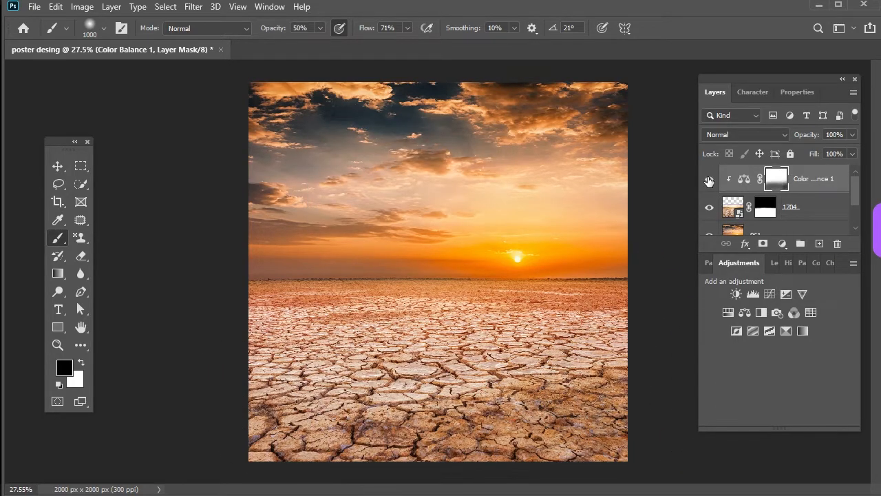
# - Compare the ground with and without the Color Balance adjustment
pyautogui.click(710, 179)
pyautogui.click(710, 179)
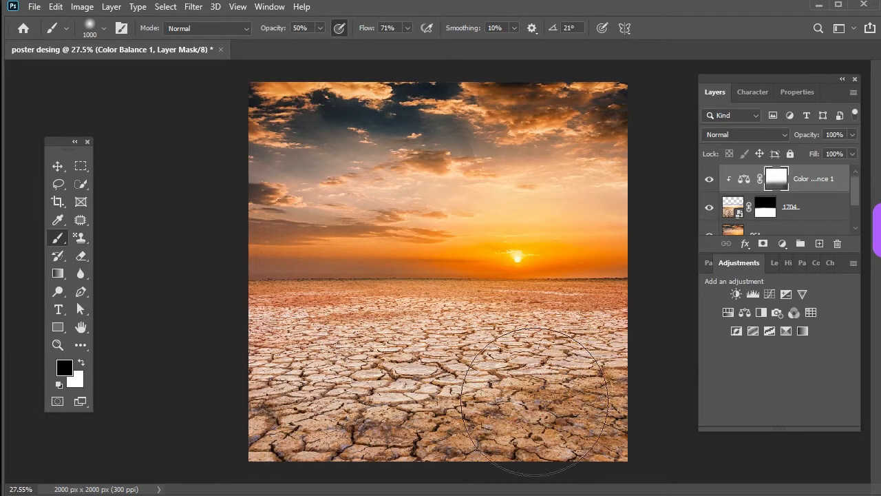
pyautogui.click(711, 181)
pyautogui.click(710, 181)
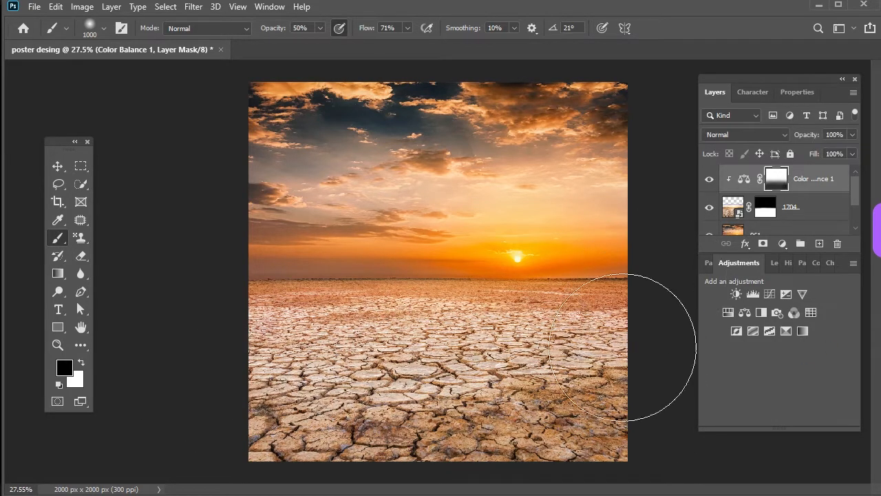
# - Place the jeep image pngegg (2) and scale it to 25.89%, standing on the cracked ground in front of the sunset
pyautogui.click(58, 165)
pyautogui.click(154, 225)
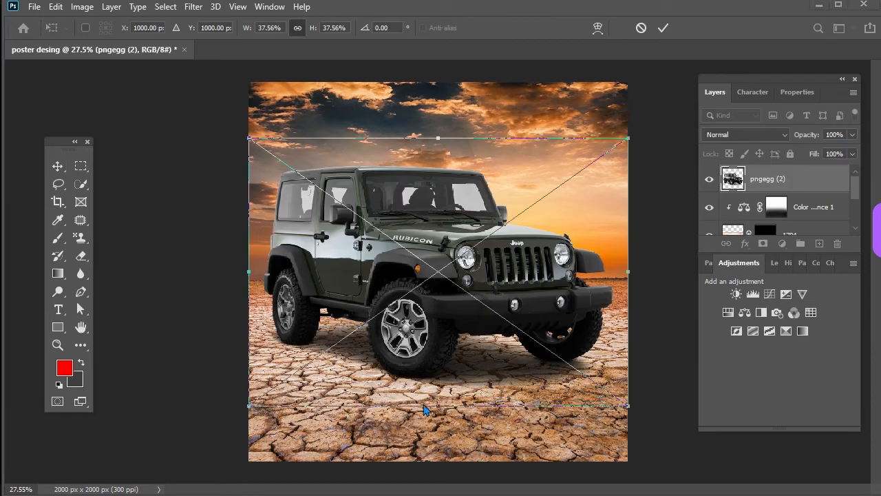
pyautogui.moveTo(438, 137); pyautogui.dragTo(455, 221)
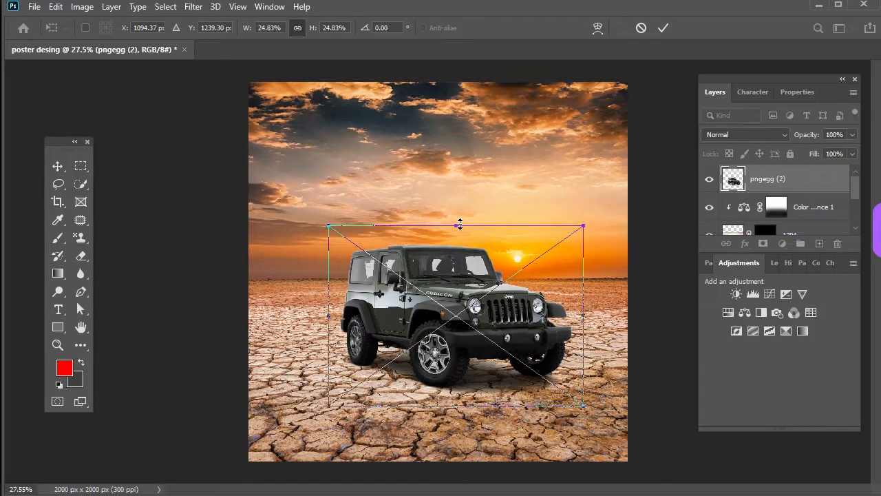
pyautogui.press('Return')
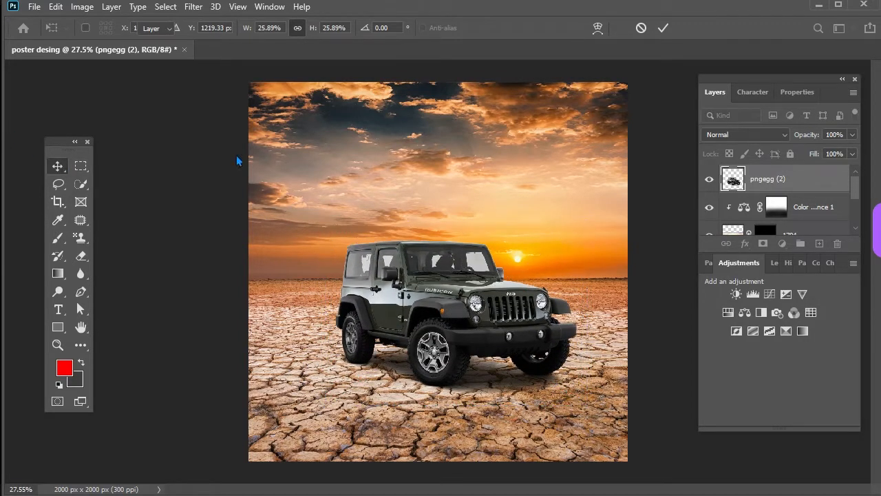
# - Add a Color Balance adjustment clipped to the jeep layer with midtones Cyan–Red at +58, and invert its mask to black
pyautogui.click(745, 312)
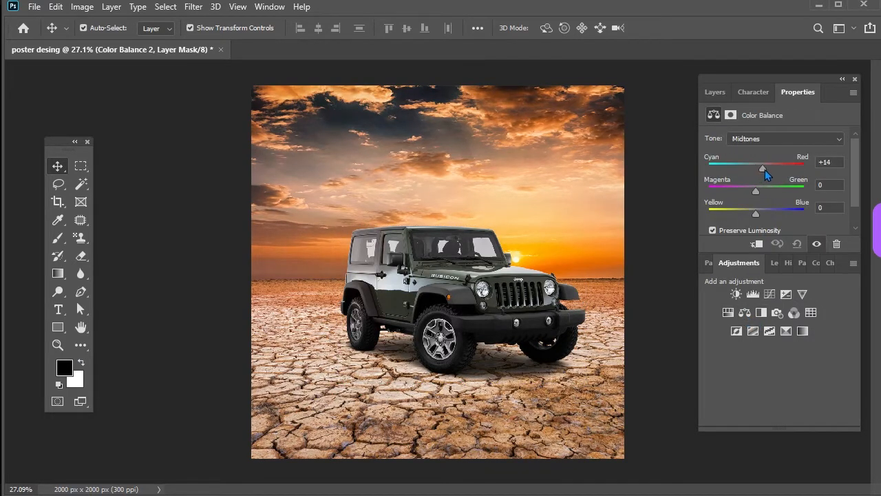
pyautogui.moveTo(781, 174); pyautogui.dragTo(784, 174)
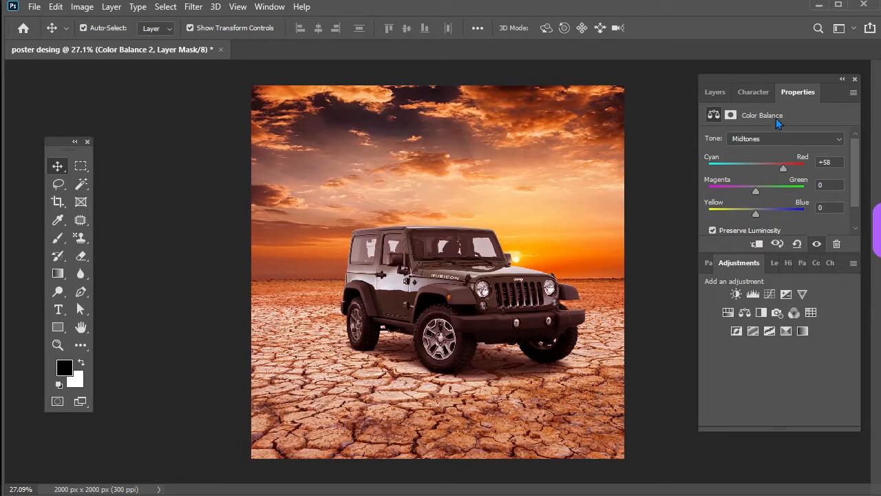
pyautogui.click(715, 92)
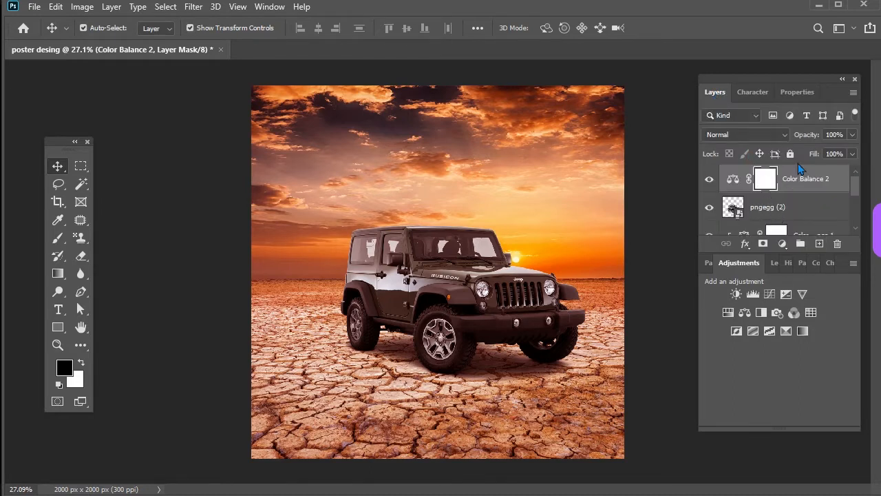
pyautogui.click(797, 91)
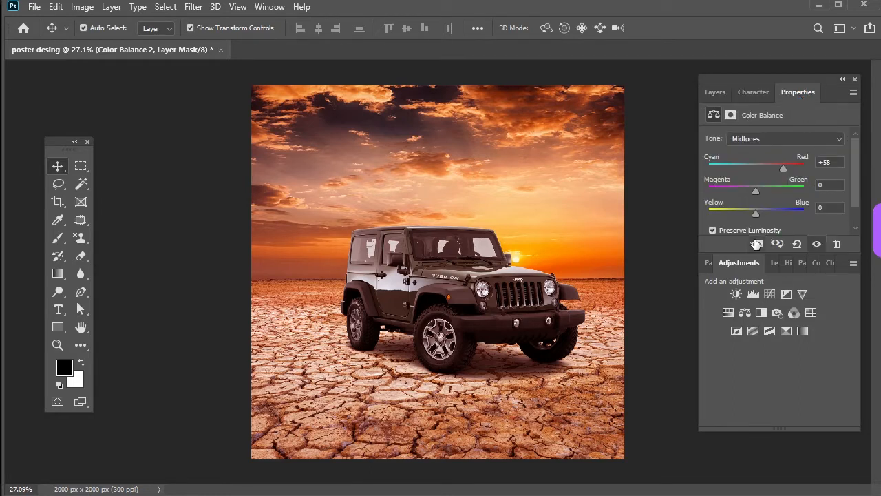
pyautogui.click(756, 245)
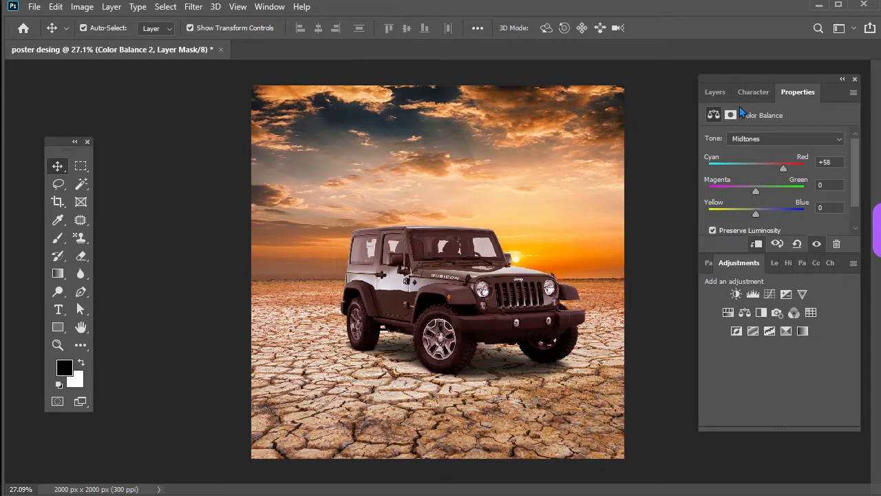
pyautogui.click(715, 92)
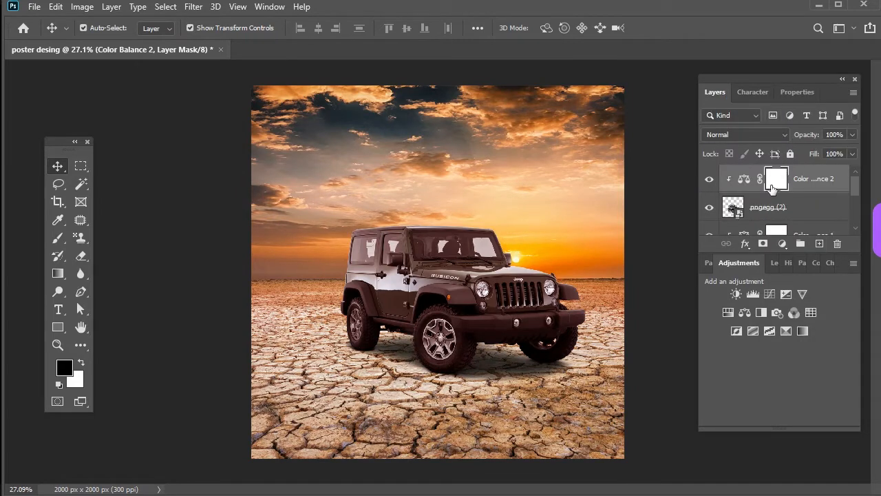
pyautogui.hotkey('ctrl', 'i')
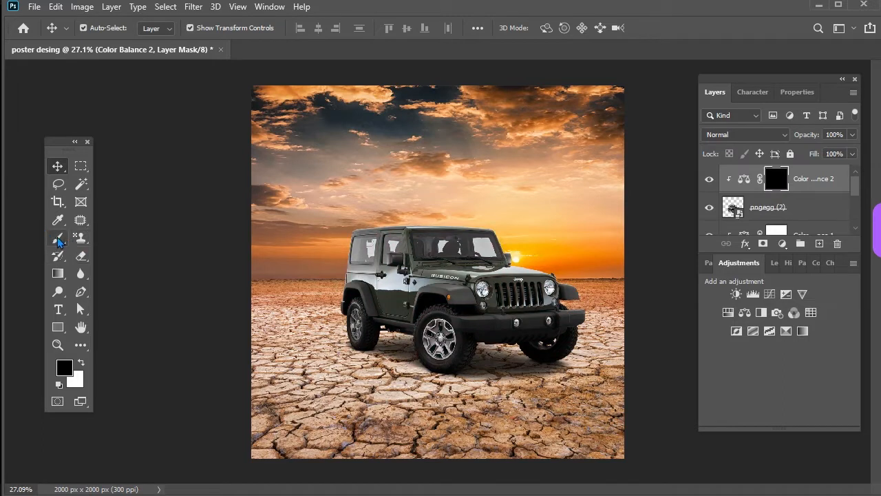
# - Set up the Brush tool with 25% opacity, 100% flow and a 150 px size for working on the jeep's adjustment mask
pyautogui.click(58, 238)
pyautogui.moveTo(278, 28); pyautogui.dragTo(270, 27)
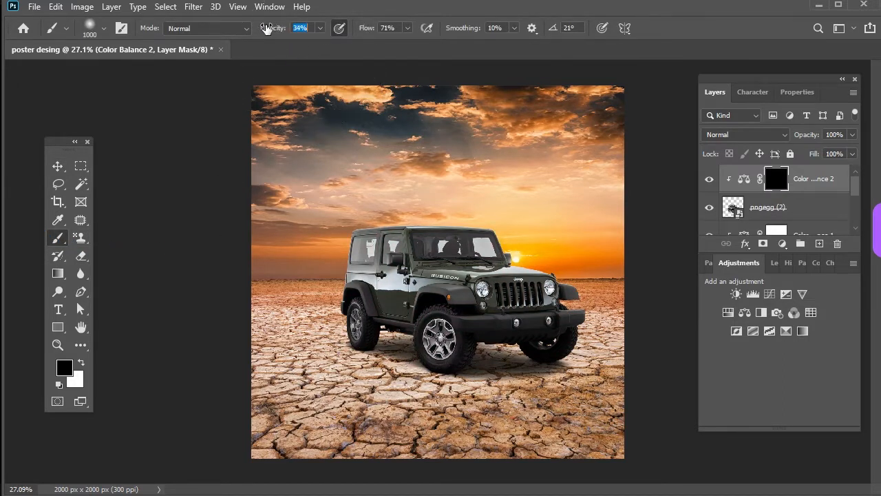
pyautogui.moveTo(368, 30); pyautogui.dragTo(451, 34)
pyautogui.scroll(3, 576, 255)
pyautogui.scroll(3, 572, 294)
pyautogui.press('[')
pyautogui.press('[')
pyautogui.press('[')
pyautogui.press('[')
pyautogui.press('[')
pyautogui.press('[')
pyautogui.press('[')
pyautogui.press('[')
pyautogui.press('[')
pyautogui.press('[')
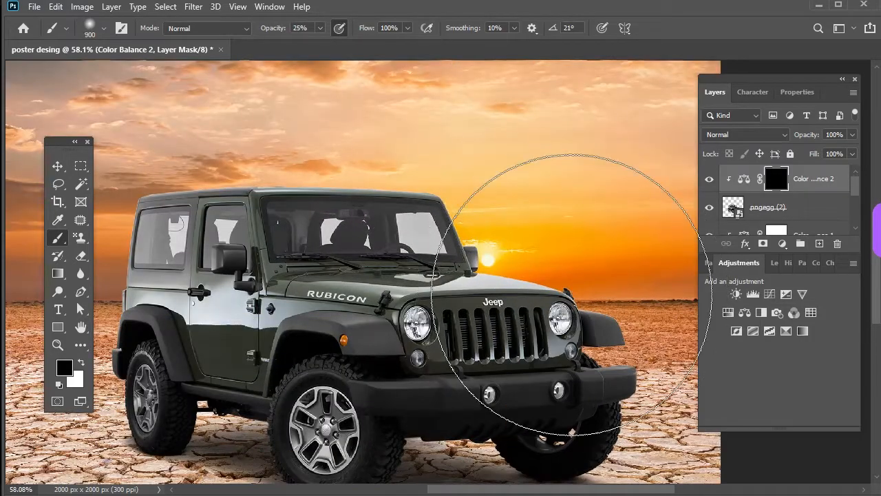
pyautogui.press('[')
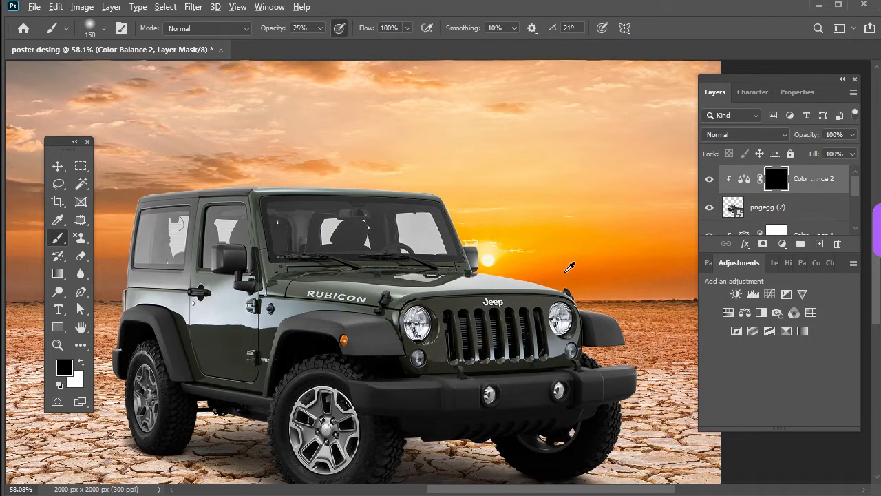
# - Paint white on the Color Balance mask along the hood edge, mirror and fender facing the sun, with a 50 px brush at 26% opacity
pyautogui.scroll(3, 569, 267)
pyautogui.scroll(4, 535, 254)
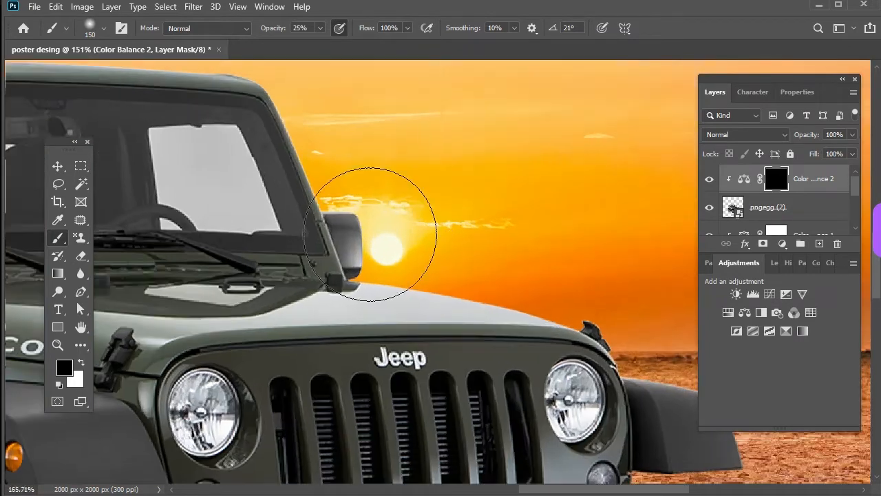
pyautogui.press('[')
pyautogui.press('[')
pyautogui.press('[')
pyautogui.press('[')
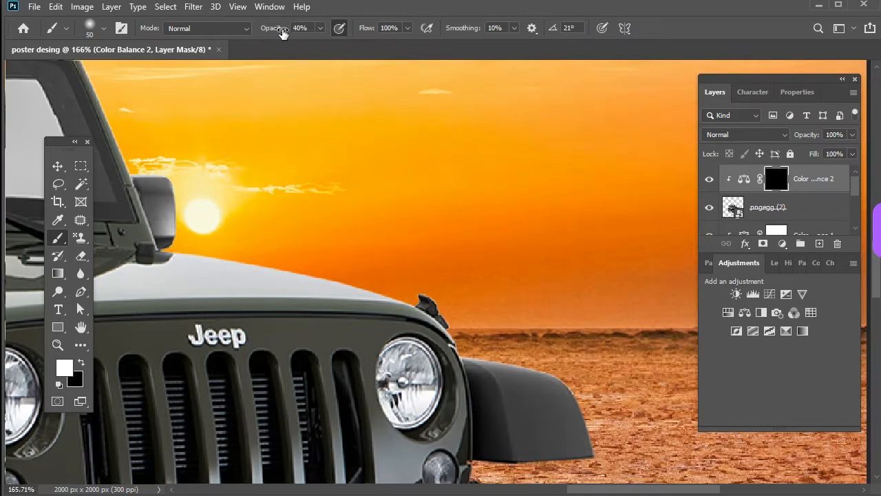
pyautogui.moveTo(281, 31); pyautogui.dragTo(276, 31)
pyautogui.moveTo(484, 346)
pyautogui.mouseDown()
pyautogui.moveTo(567, 371)
pyautogui.moveTo(499, 342)
pyautogui.moveTo(579, 390)
pyautogui.moveTo(550, 359)
pyautogui.moveTo(619, 420)
pyautogui.moveTo(581, 377)
pyautogui.moveTo(506, 349)
pyautogui.moveTo(576, 364)
pyautogui.moveTo(526, 358)
pyautogui.moveTo(584, 381)
pyautogui.moveTo(484, 377)
pyautogui.moveTo(551, 381)
pyautogui.moveTo(498, 369)
pyautogui.moveTo(480, 349)
pyautogui.moveTo(613, 400)
pyautogui.moveTo(570, 392)
pyautogui.moveTo(602, 444)
pyautogui.moveTo(581, 407)
pyautogui.moveTo(488, 356)
pyautogui.moveTo(430, 291)
pyautogui.moveTo(468, 322)
pyautogui.moveTo(421, 281)
pyautogui.moveTo(479, 344)
pyautogui.moveTo(448, 316)
pyautogui.moveTo(383, 283)
pyautogui.moveTo(437, 298)
pyautogui.moveTo(377, 276)
pyautogui.moveTo(431, 288)
pyautogui.moveTo(355, 269)
pyautogui.mouseUp()
pyautogui.moveTo(229, 257)
pyautogui.mouseDown()
pyautogui.moveTo(379, 276)
pyautogui.moveTo(229, 246)
pyautogui.moveTo(142, 269)
pyautogui.moveTo(338, 269)
pyautogui.moveTo(196, 264)
pyautogui.moveTo(175, 241)
pyautogui.mouseUp()
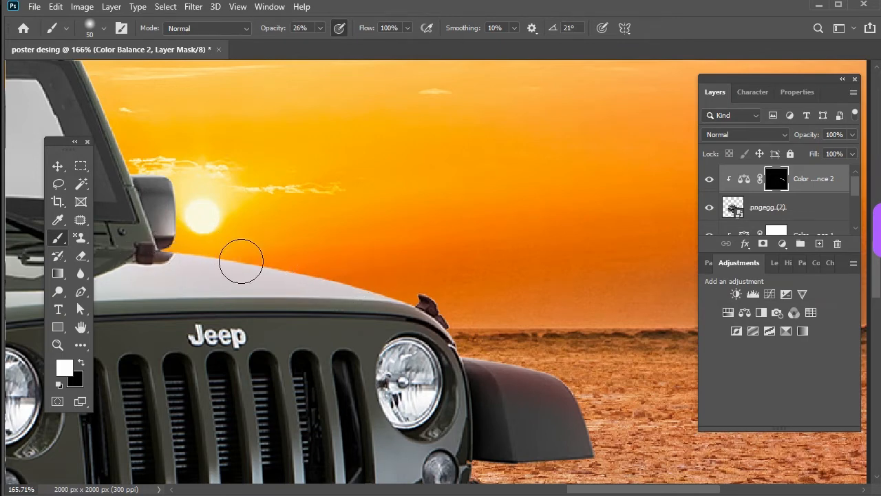
pyautogui.hscroll(-3, 448, 278)
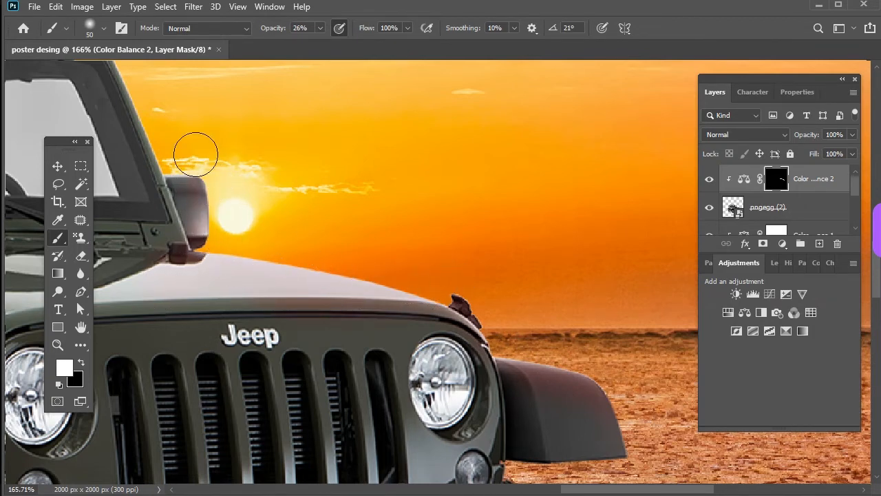
pyautogui.hscroll(-9, 241, 229)
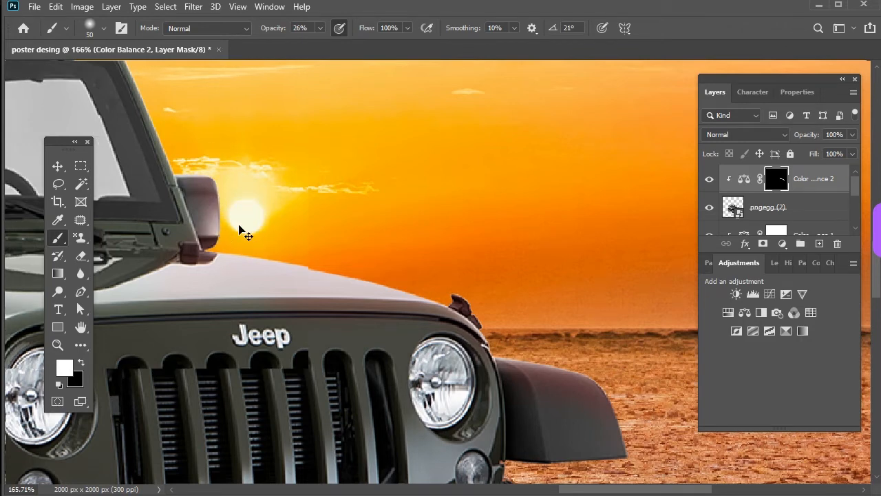
# - Paint black on the mask with a smaller brush to reduce the red tint on the mirror beside the sun
pyautogui.scroll(7, 300, 206)
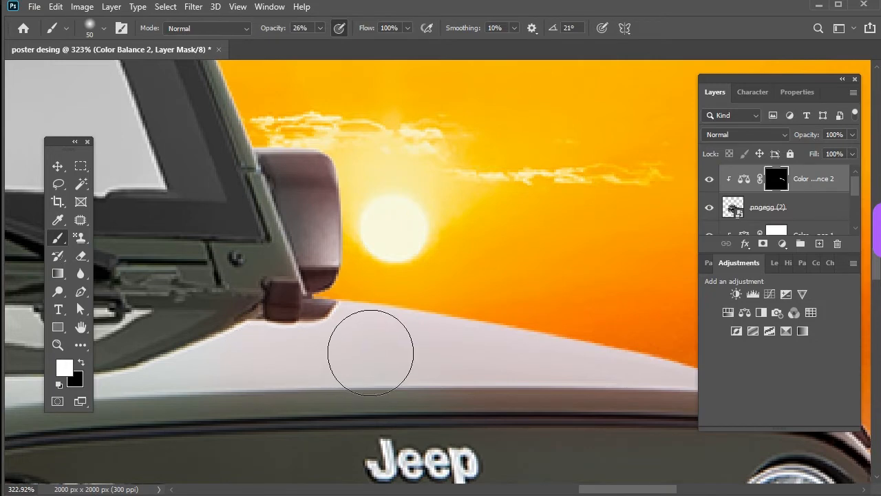
pyautogui.click(79, 369)
pyautogui.press('[')
pyautogui.press('[')
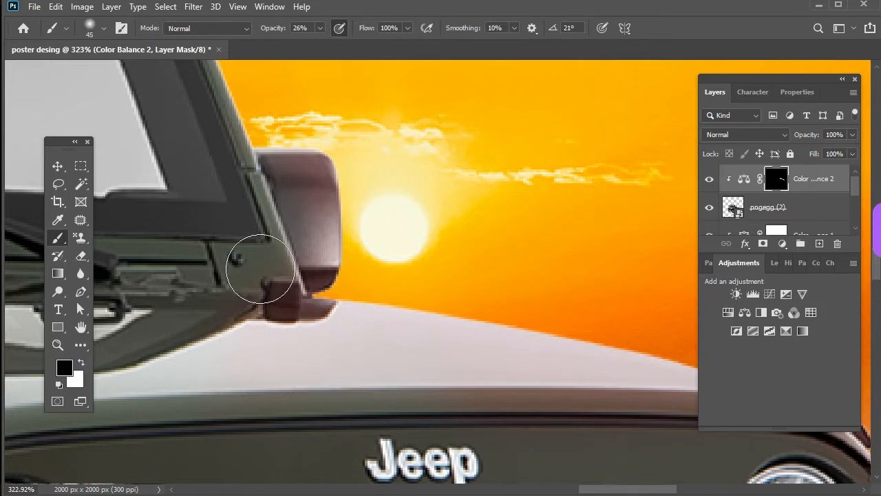
pyautogui.moveTo(302, 199)
pyautogui.mouseDown()
pyautogui.moveTo(310, 231)
pyautogui.moveTo(286, 212)
pyautogui.moveTo(285, 247)
pyautogui.moveTo(297, 251)
pyautogui.moveTo(298, 235)
pyautogui.moveTo(292, 219)
pyautogui.moveTo(294, 260)
pyautogui.moveTo(287, 207)
pyautogui.moveTo(260, 200)
pyautogui.moveTo(272, 236)
pyautogui.mouseUp()
# - Paint white on the mask with a 30 px brush along the windshield pillar and the roof corner facing the sun
pyautogui.click(81, 363)
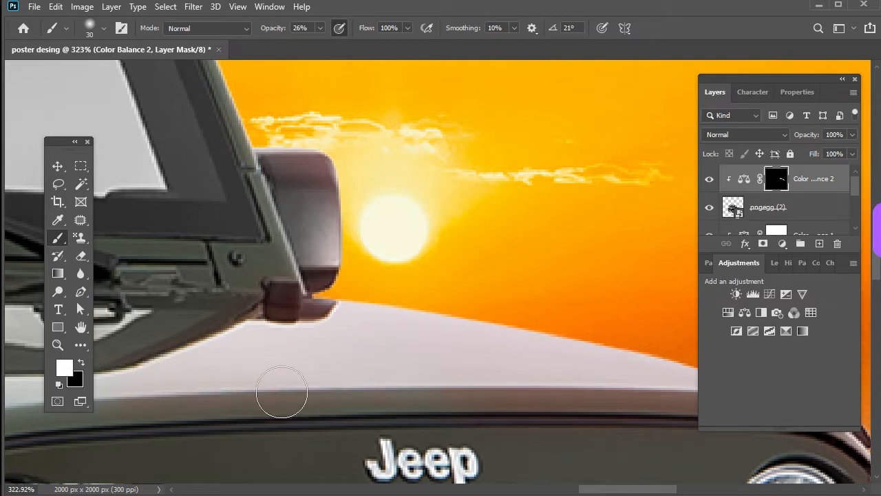
pyautogui.press('x')
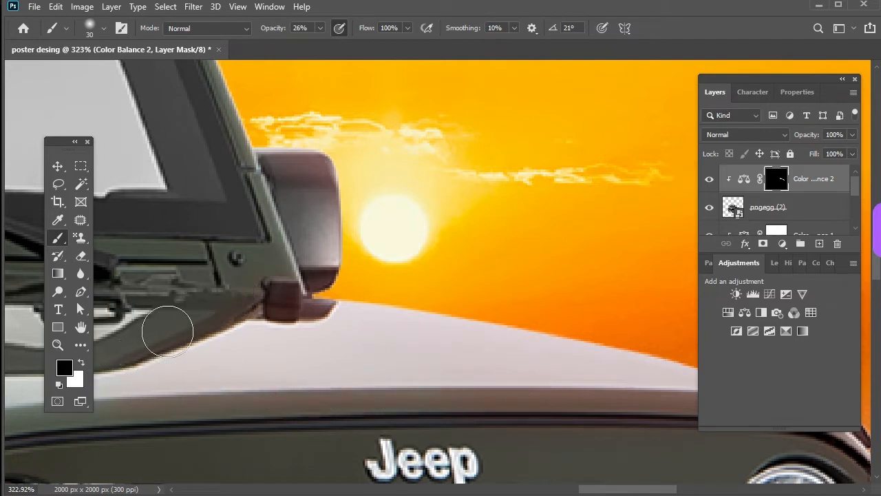
pyautogui.press('x')
pyautogui.scroll(5, 222, 252)
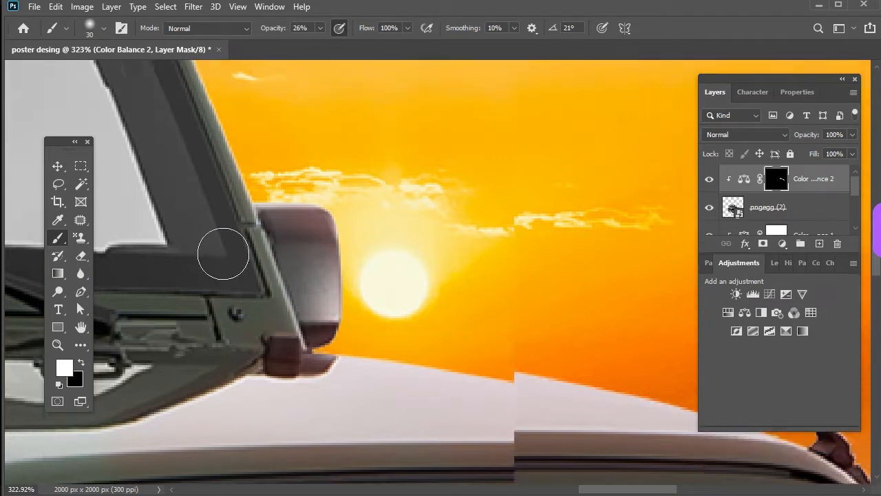
pyautogui.hscroll(-2, 193, 210)
pyautogui.scroll(4, 206, 215)
pyautogui.hscroll(-2, 236, 177)
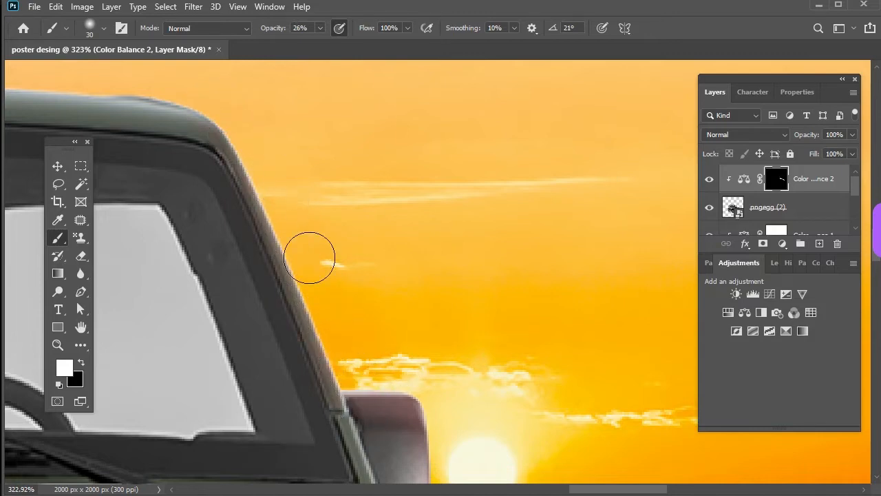
pyautogui.hscroll(-2, 182, 86)
pyautogui.hscroll(-2, 183, 86)
pyautogui.scroll(4, 112, 78)
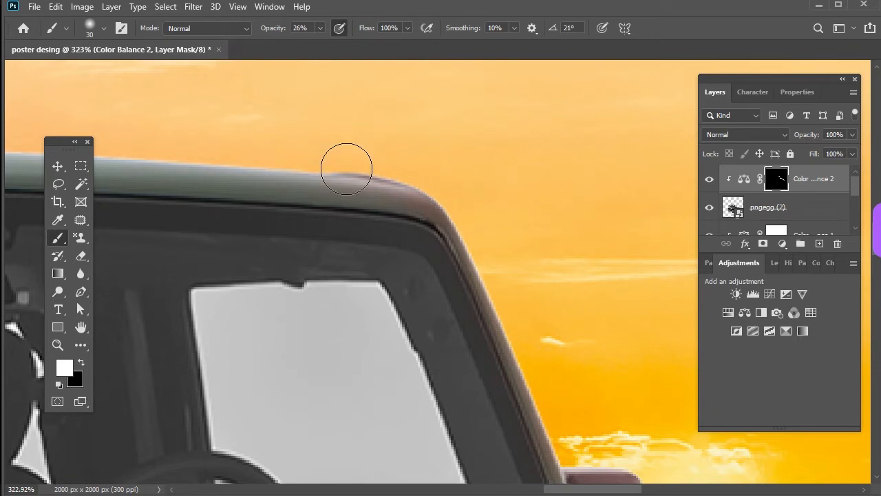
# - Paint white on the mask over the hood surface, the sun-side fender and the end of the front bumper
pyautogui.scroll(-10, 412, 171)
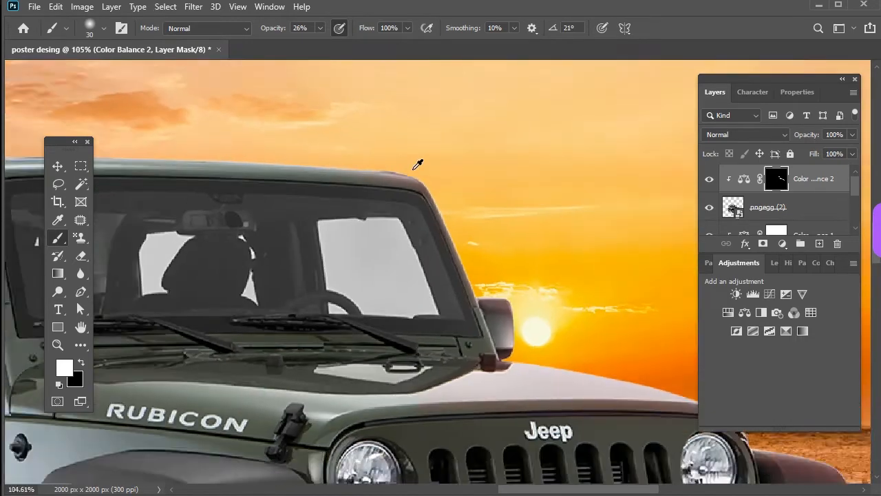
pyautogui.scroll(5, 440, 327)
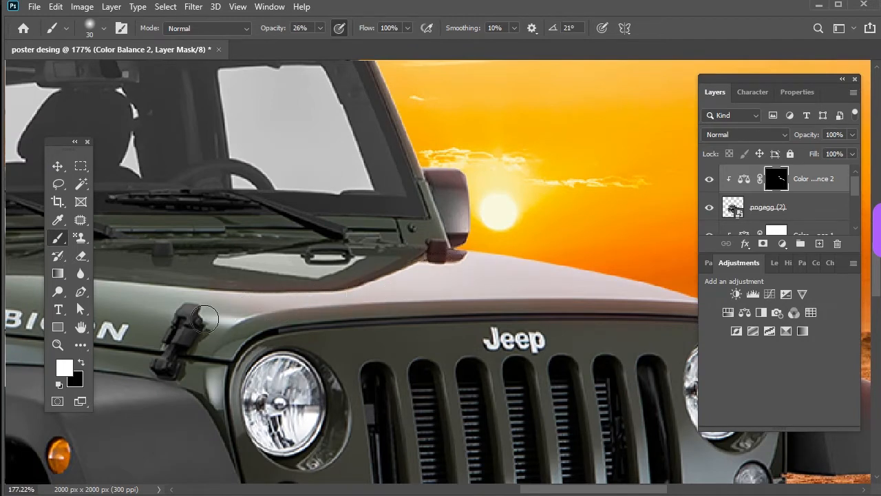
pyautogui.scroll(-5, 281, 296)
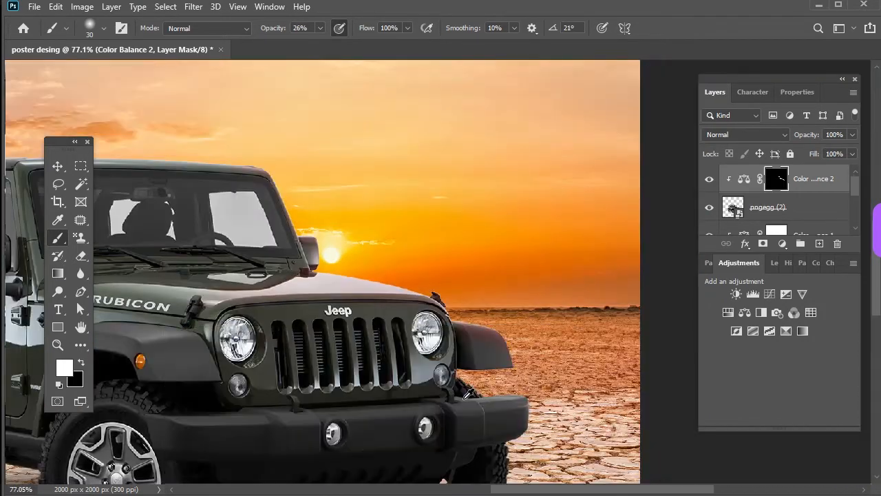
pyautogui.scroll(5, 467, 394)
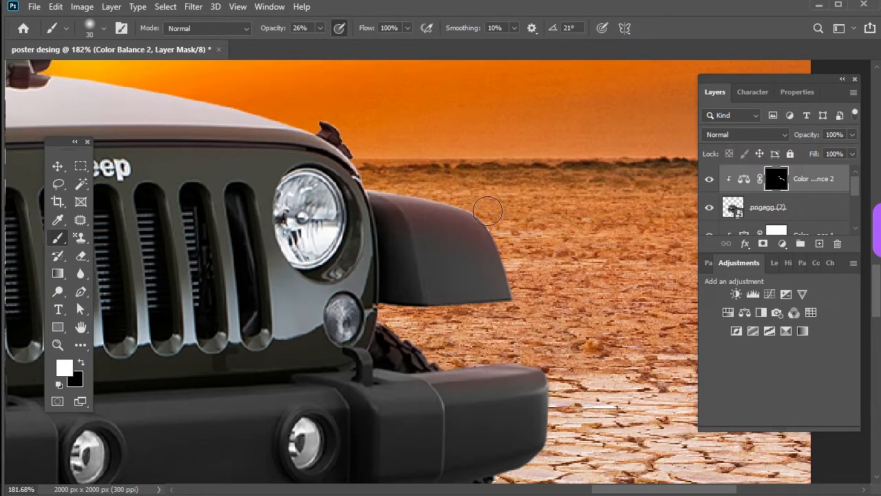
pyautogui.scroll(-5, 358, 159)
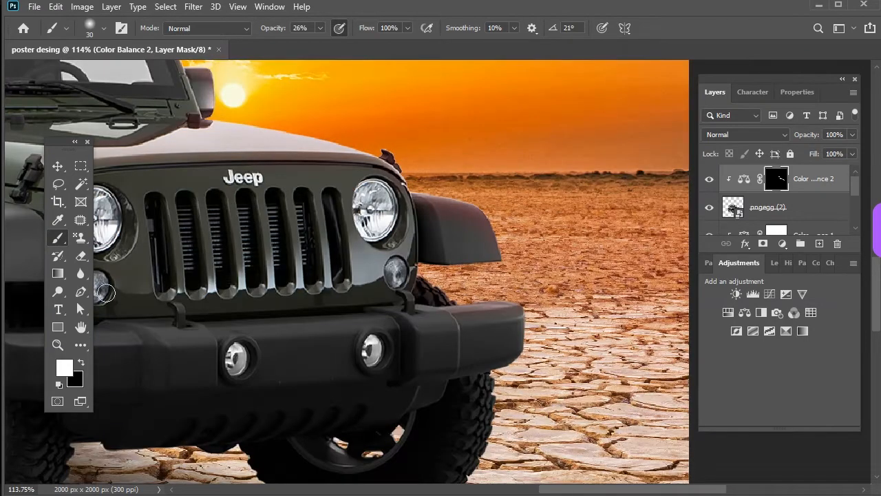
pyautogui.press('x')
pyautogui.scroll(2, 283, 258)
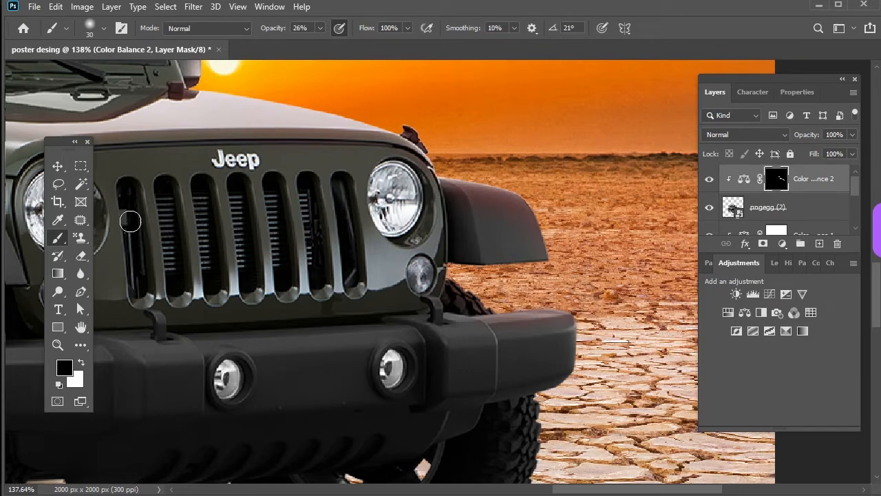
pyautogui.hscroll(-5, 131, 221)
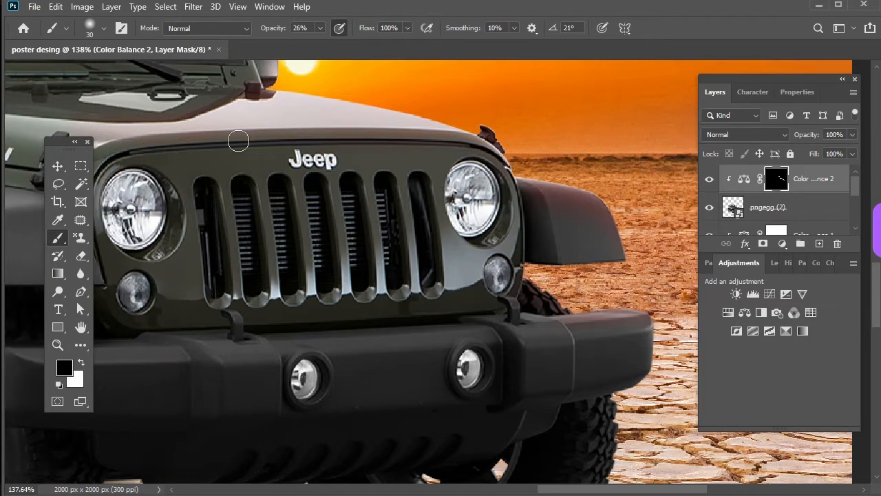
pyautogui.scroll(-5, 468, 222)
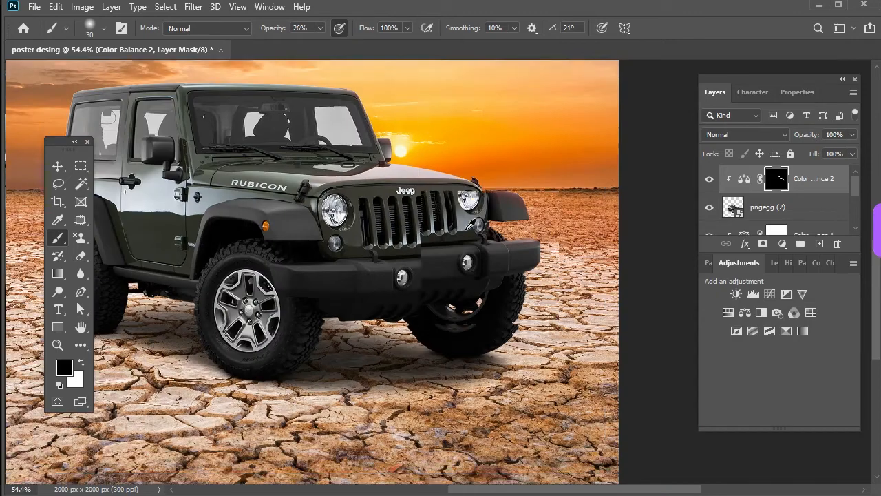
# - Select the light see-through glass areas of the windshield with the Magic Wand at tolerance 32, including the gaps around the seat
pyautogui.scroll(3, 258, 178)
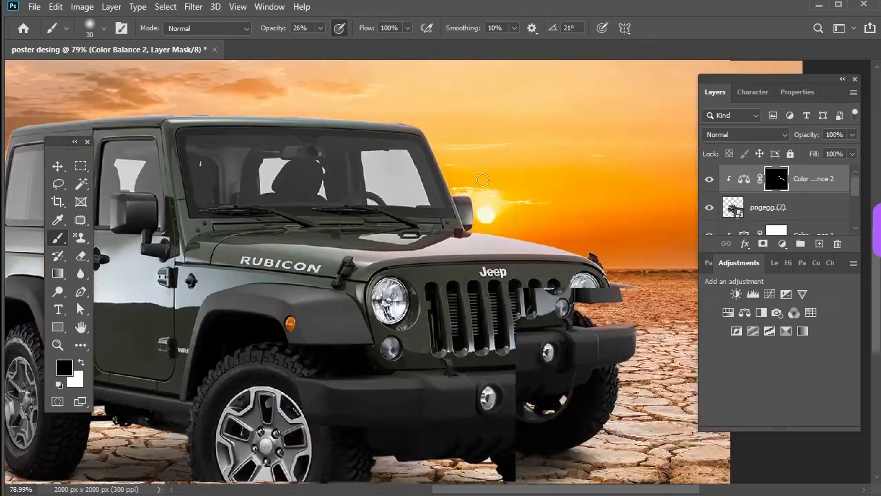
pyautogui.press('w')
pyautogui.scroll(1, 399, 217)
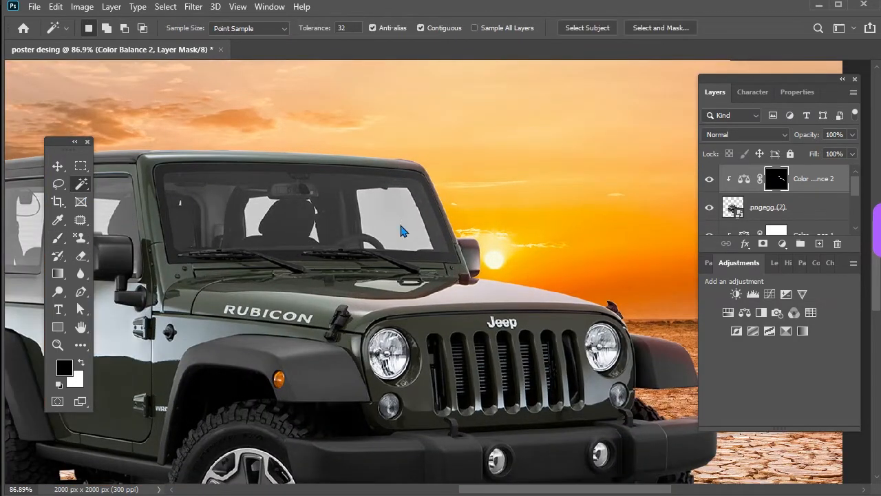
pyautogui.click(404, 228)
pyautogui.scroll(1, 418, 237)
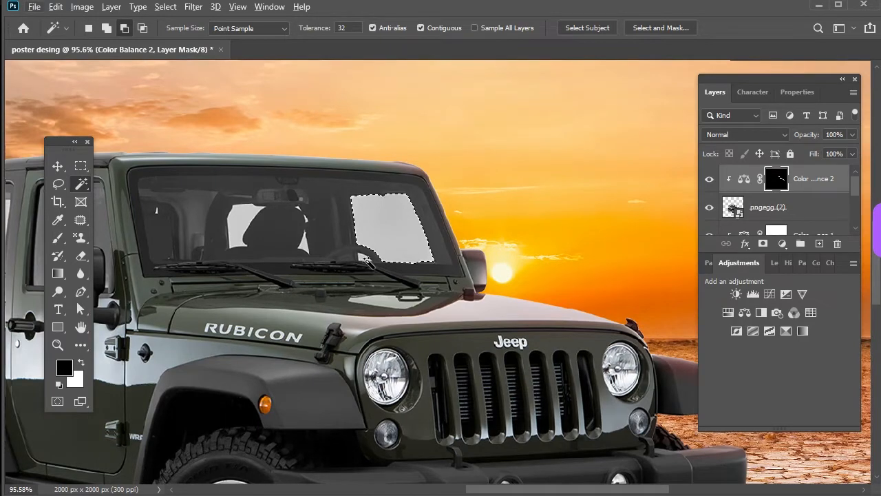
pyautogui.click(328, 262)
pyautogui.hotkey('ctrl', 'z')
pyautogui.scroll(2, 330, 263)
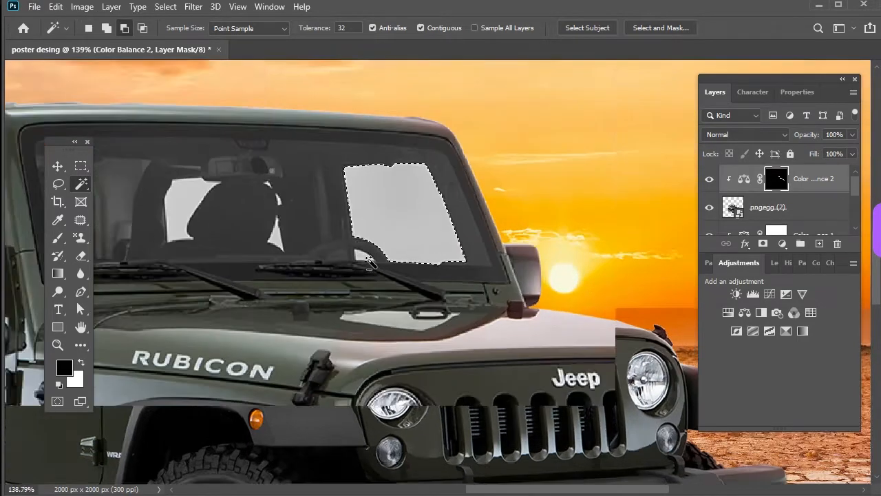
pyautogui.click(267, 235)
pyautogui.click(157, 209)
# - Add the light glass areas of the front door window and the rear side window to the selection
pyautogui.hscroll(-5, 212, 222)
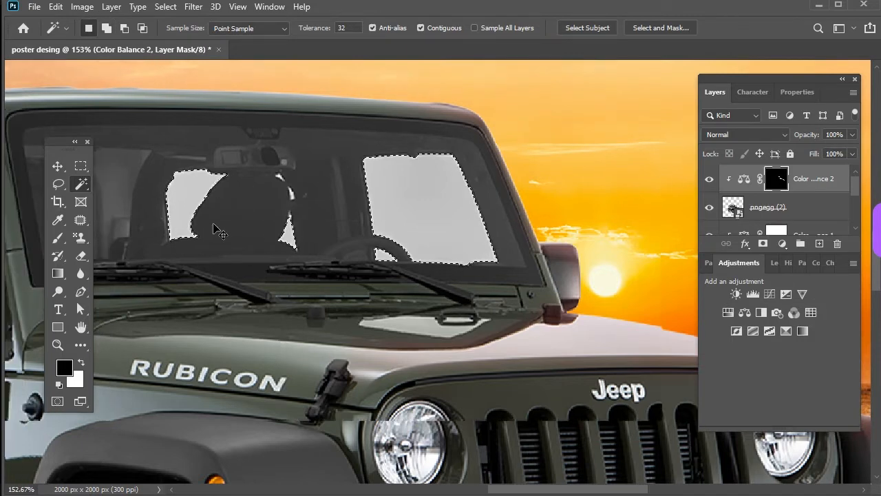
pyautogui.hscroll(-6, 212, 222)
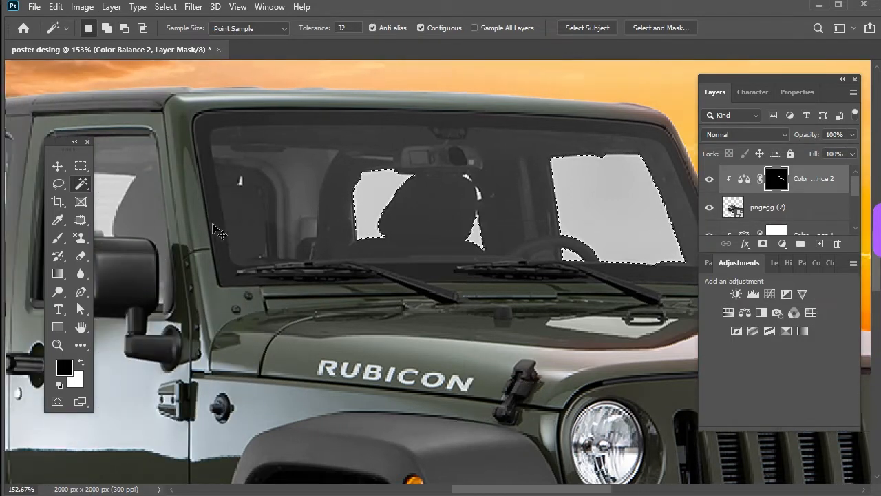
pyautogui.hscroll(-4, 212, 222)
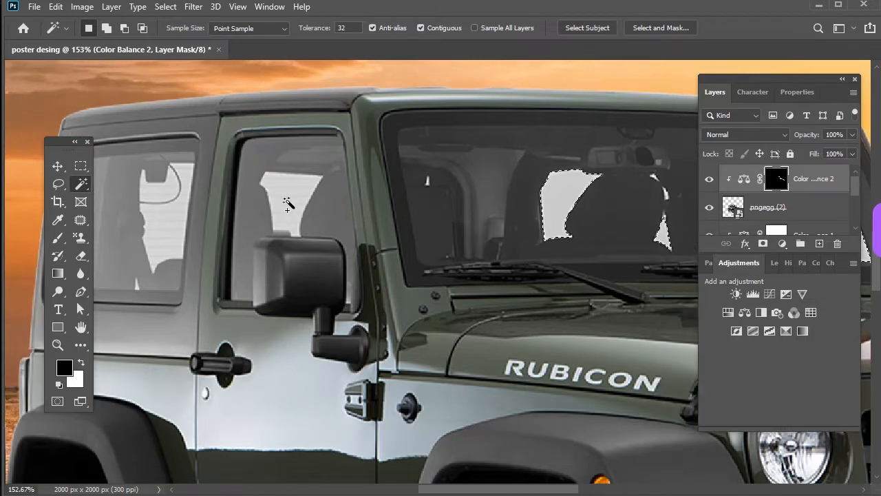
pyautogui.keyDown('shift'); pyautogui.click(287, 205); pyautogui.keyUp('shift')
pyautogui.keyDown('shift'); pyautogui.click(167, 231); pyautogui.keyUp('shift')
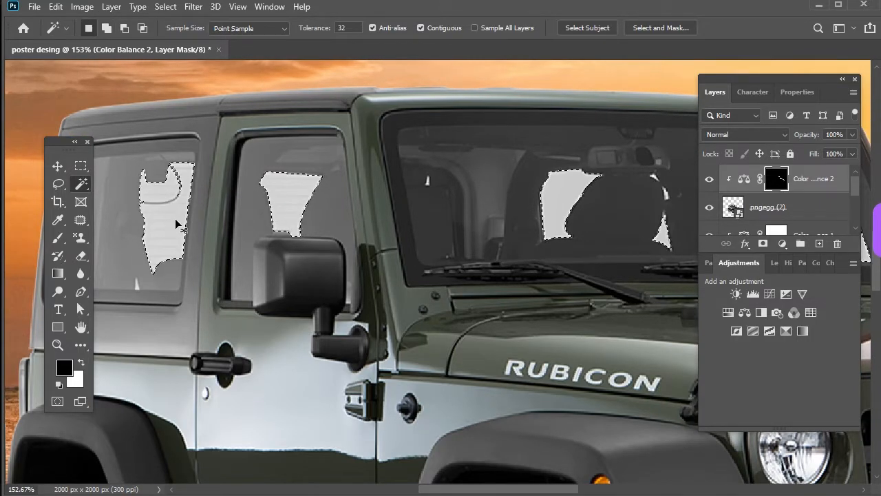
# - Refine the rear side window selection with the Lasso so it includes the missed area around the thin curved line
pyautogui.press('l')
pyautogui.press('alt')
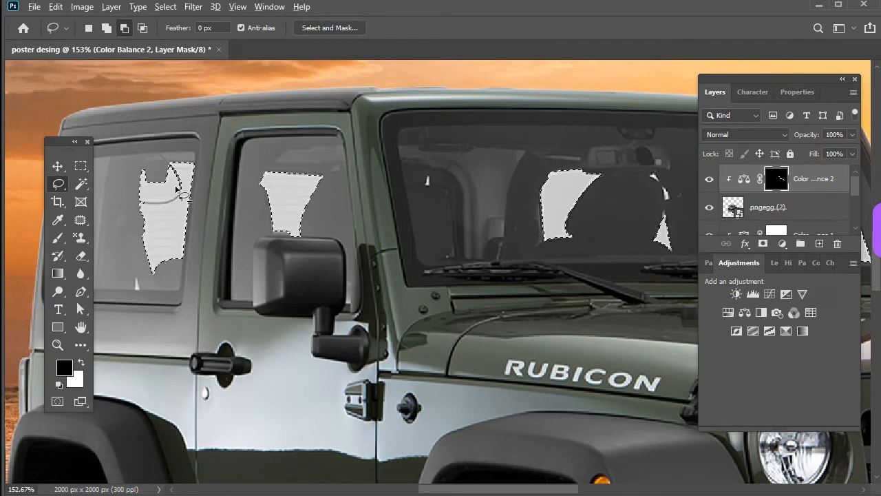
pyautogui.press('shift')
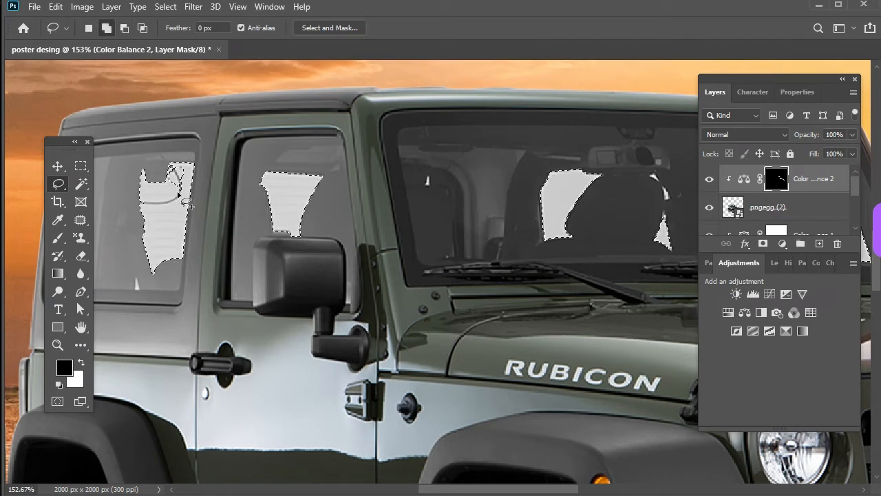
pyautogui.press('shift')
pyautogui.moveTo(195, 178); pyautogui.dragTo(191, 206)
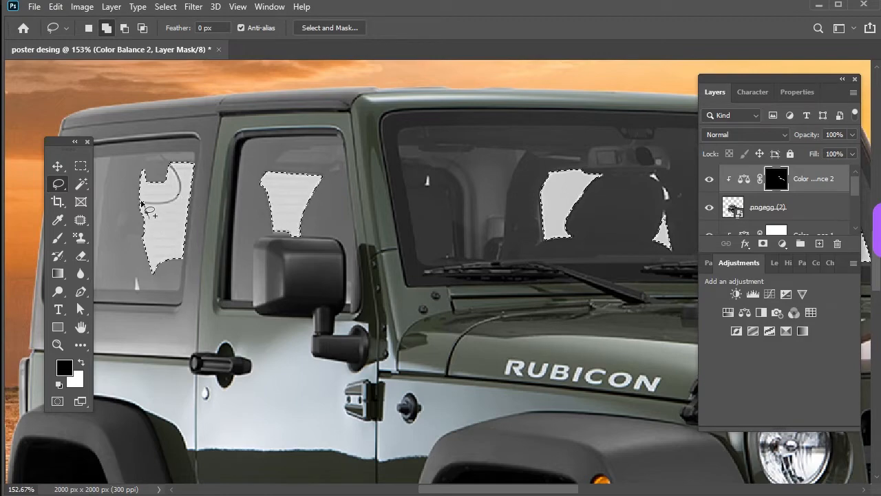
# - Copy the selected window glass from the pngegg (2) jeep layer to a new layer
pyautogui.scroll(-5, 158, 220)
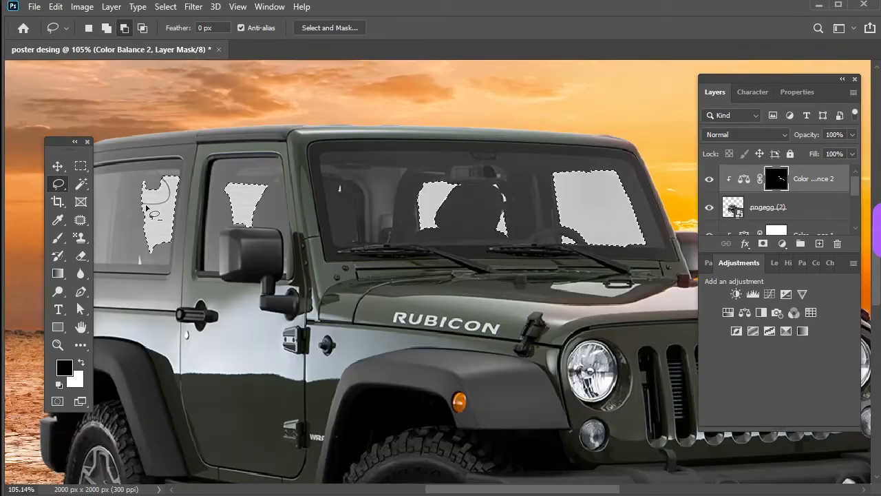
pyautogui.scroll(-2, 146, 208)
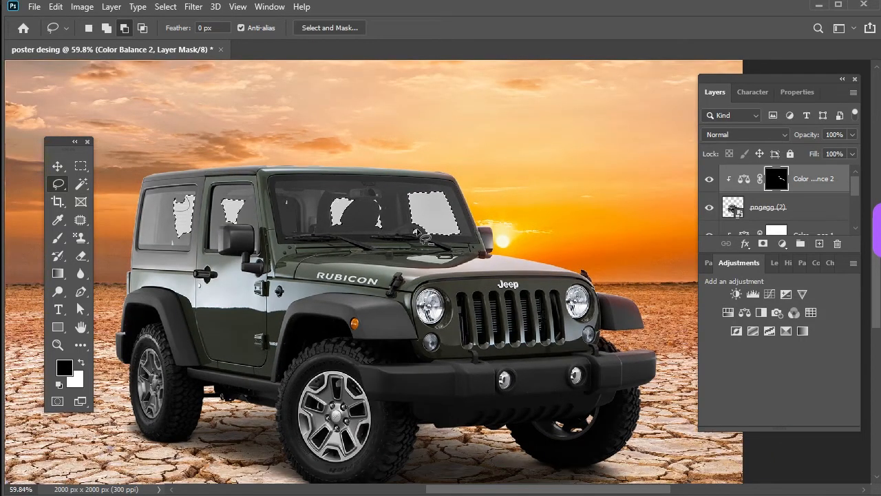
pyautogui.scroll(-1, 420, 233)
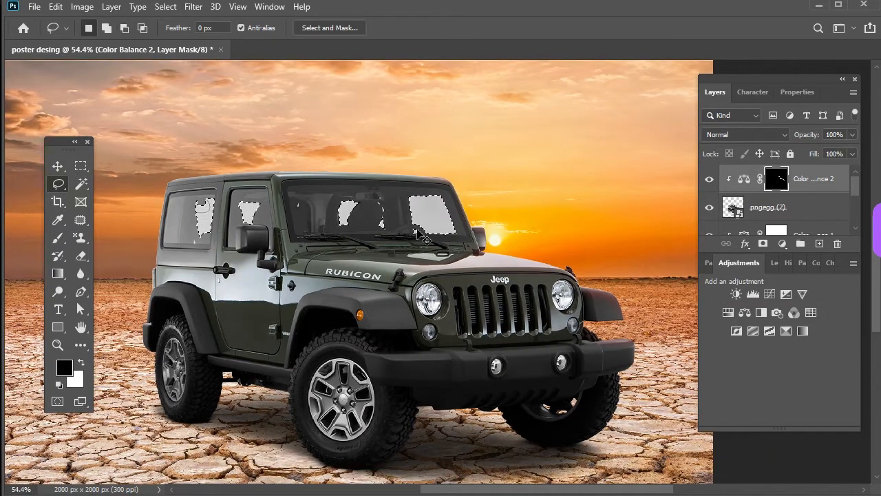
pyautogui.click(796, 209)
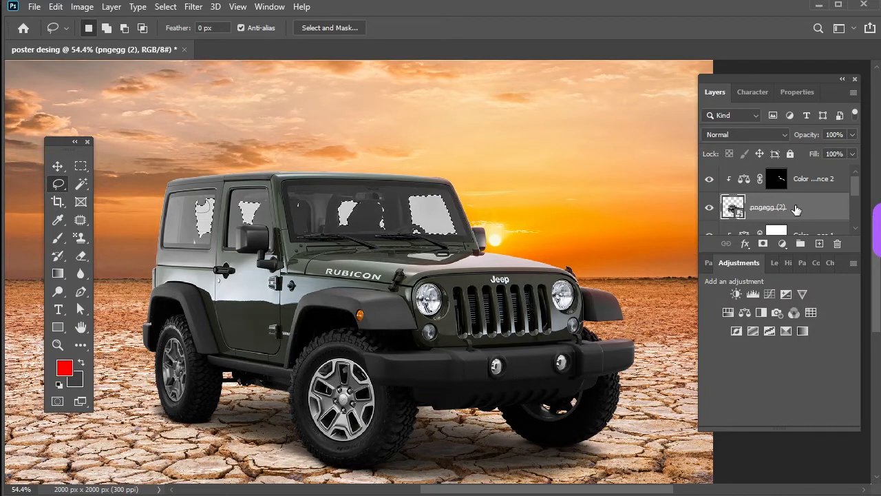
pyautogui.hotkey('ctrl', 'j')
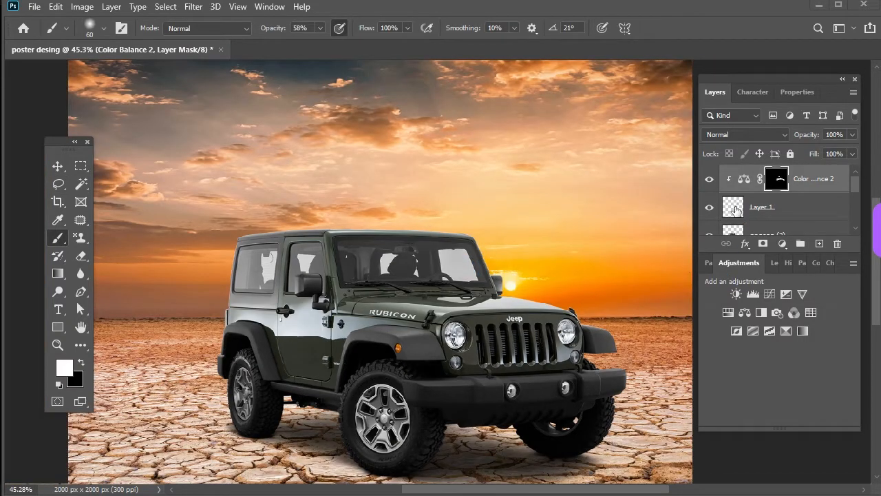
# - Load the outline of Layer 1 as a selection, invert it and mask the window glass out of the pngegg (2) layer
pyautogui.keyDown('ctrl'); pyautogui.click(731, 205); pyautogui.keyUp('ctrl')
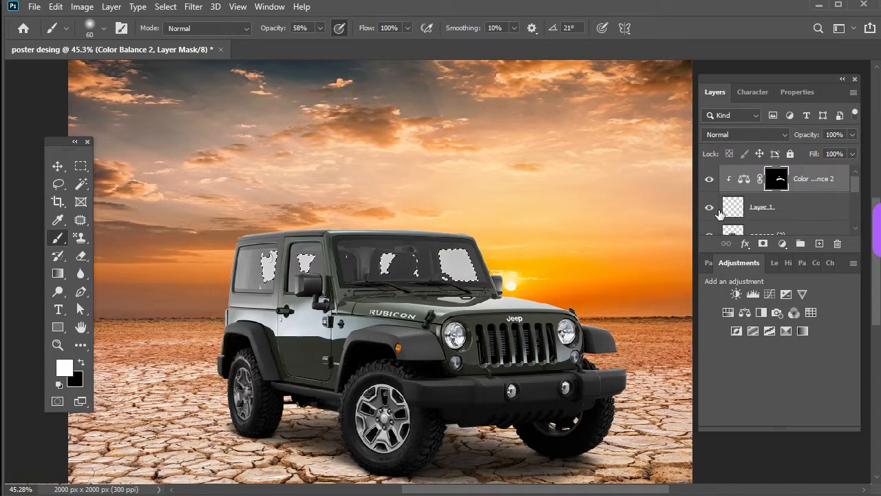
pyautogui.scroll(5, 440, 275)
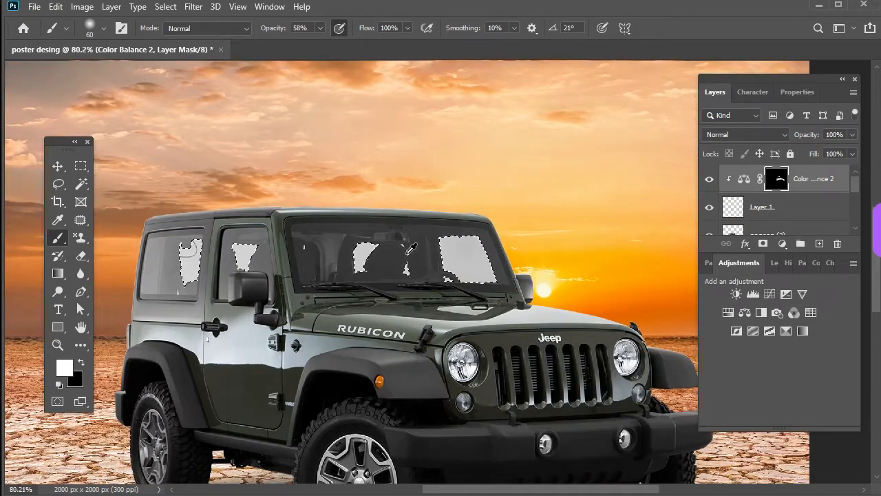
pyautogui.scroll(3, 411, 249)
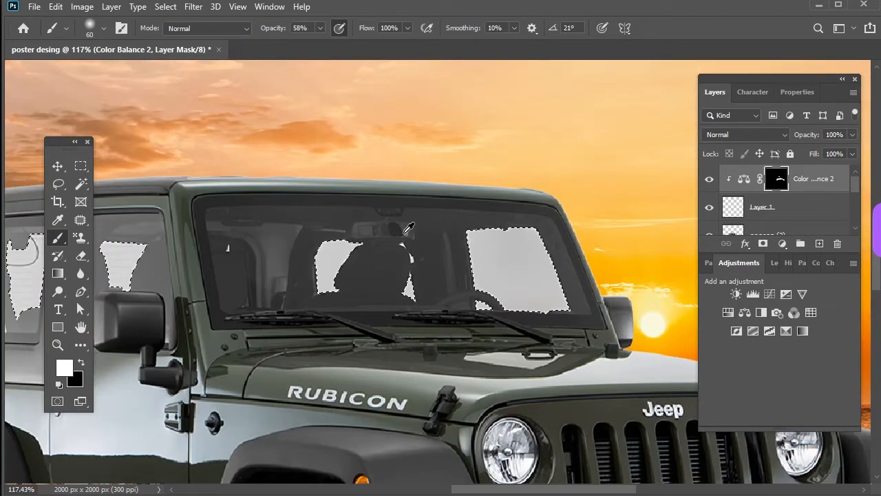
pyautogui.scroll(-3, 408, 227)
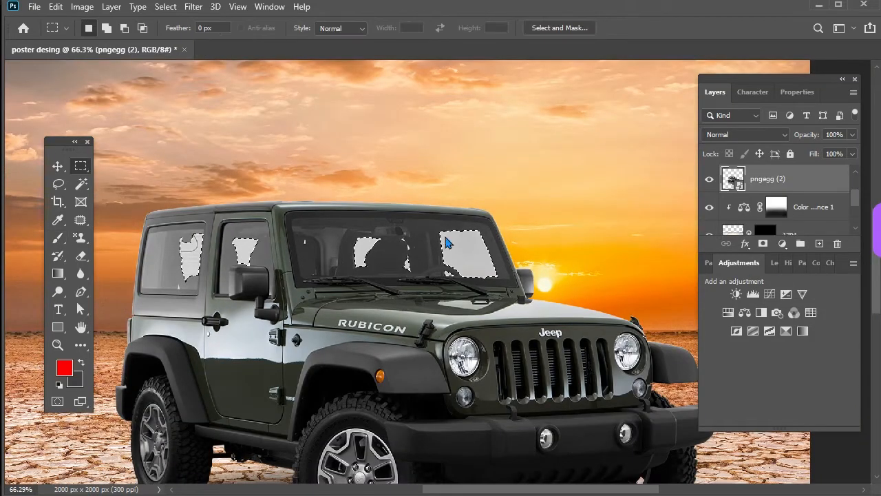
pyautogui.rightClick(444, 237)
pyautogui.click(475, 254)
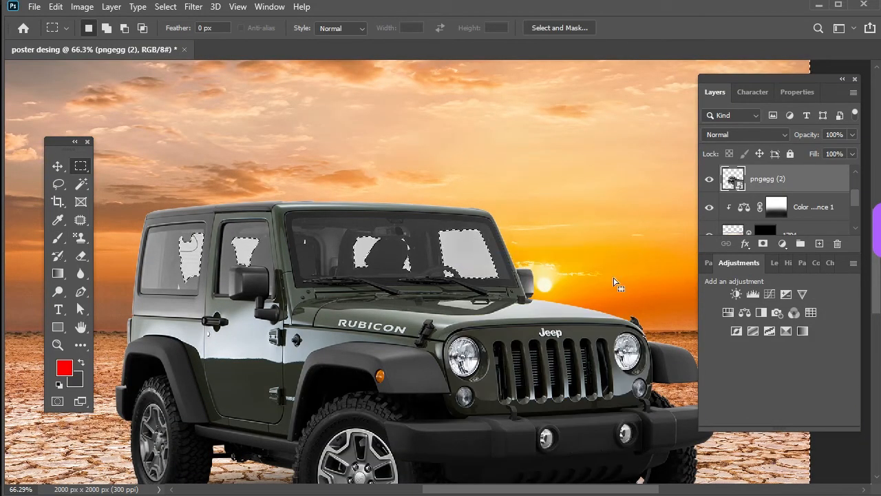
pyautogui.click(763, 243)
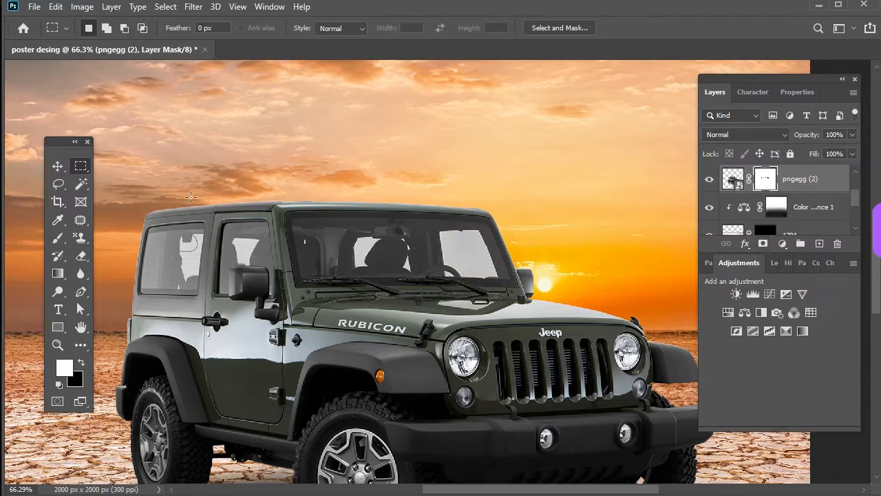
# - Lower the opacity of the Layer 1 window glass so the sunset shows through the windows
pyautogui.click(58, 166)
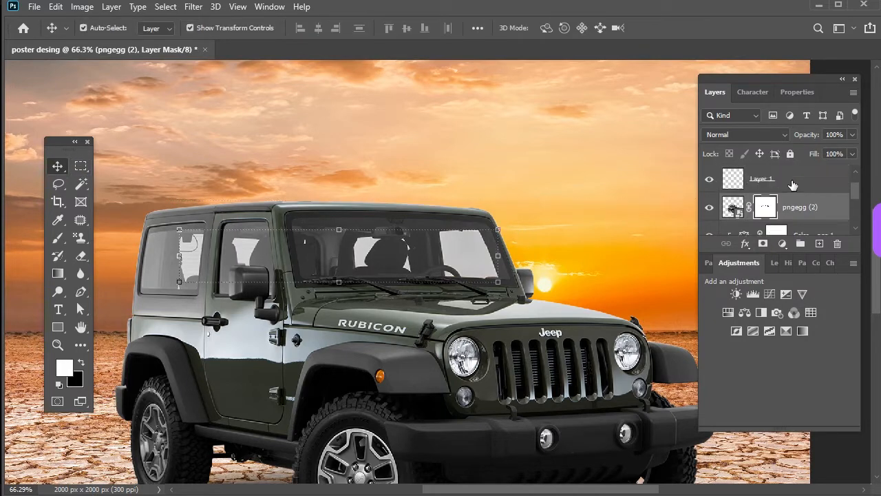
pyautogui.click(852, 135)
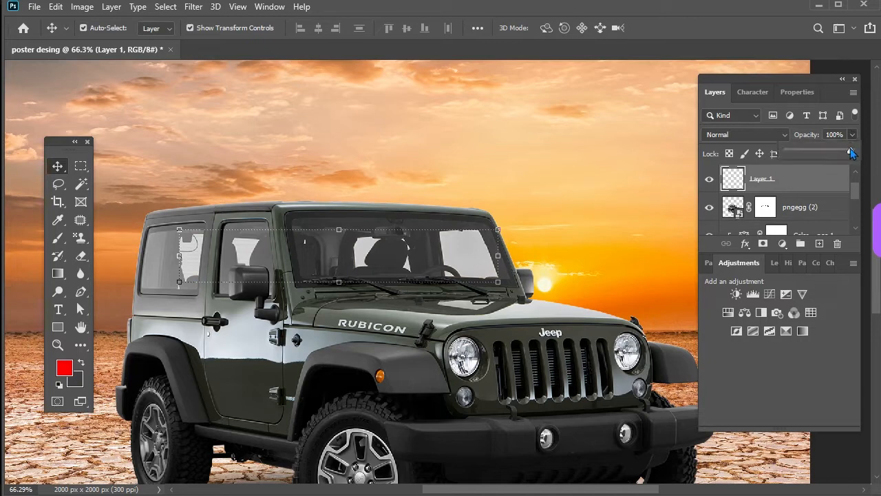
pyautogui.moveTo(843, 152); pyautogui.dragTo(836, 153)
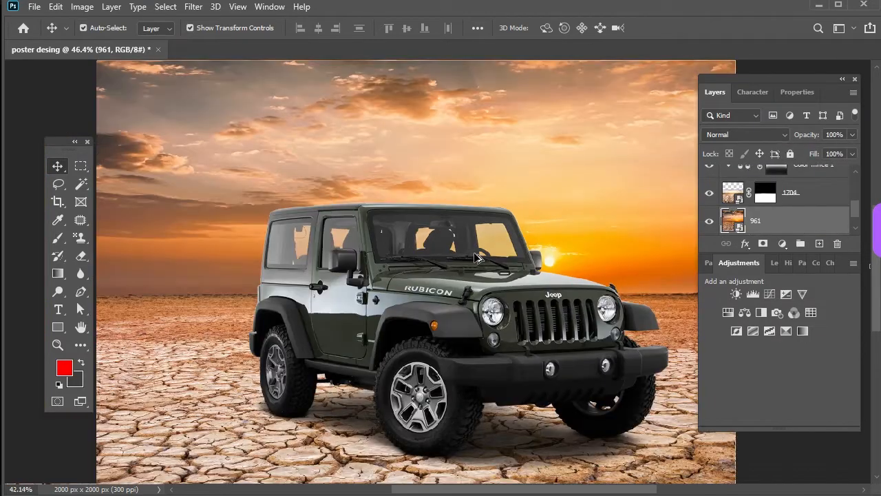
# - Add a Brightness/Contrast adjustment clipped to the jeep above Color Balance 2, set brightness to 64 and invert its mask to black
pyautogui.scroll(-4, 477, 256)
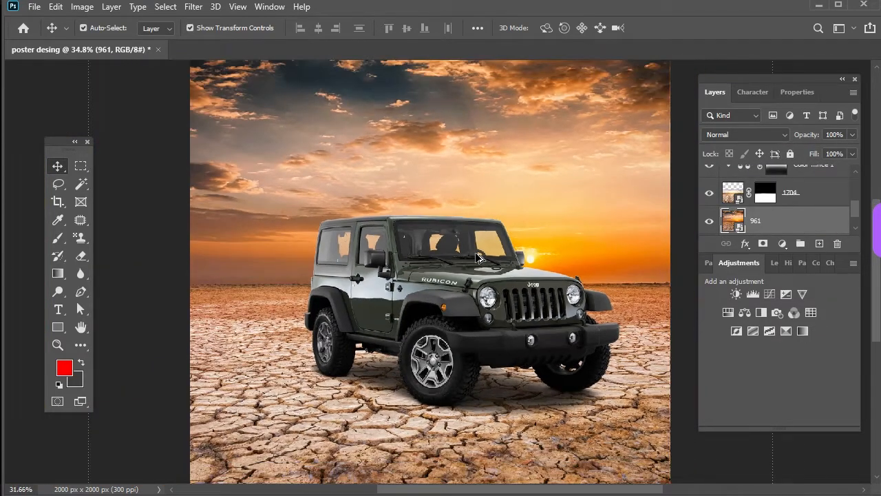
pyautogui.scroll(1, 505, 242)
pyautogui.scroll(-2, 505, 242)
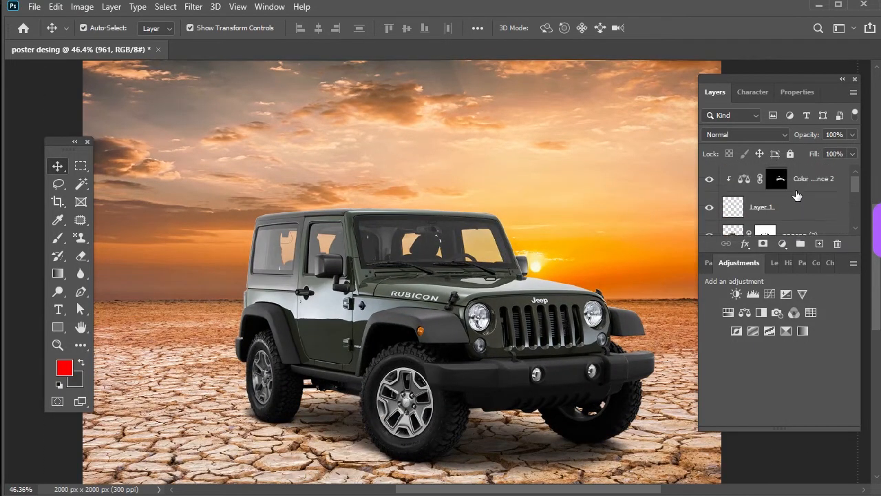
pyautogui.click(776, 179)
pyautogui.scroll(3, 451, 261)
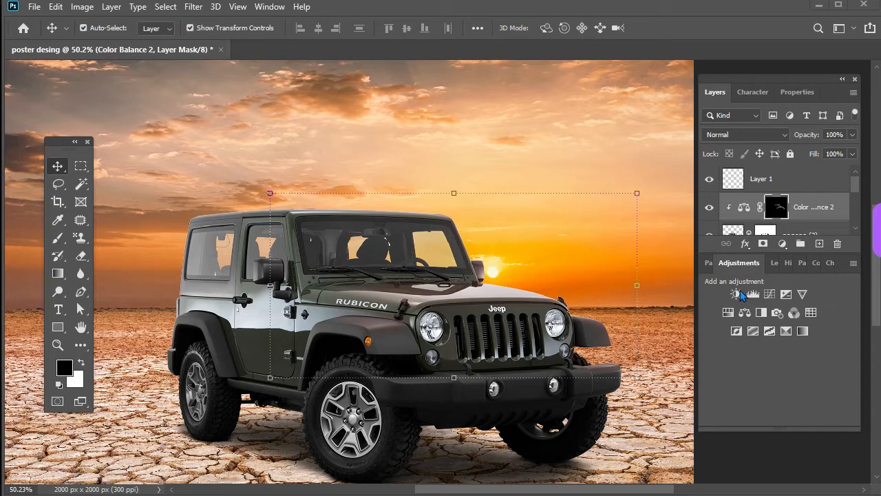
pyautogui.click(737, 295)
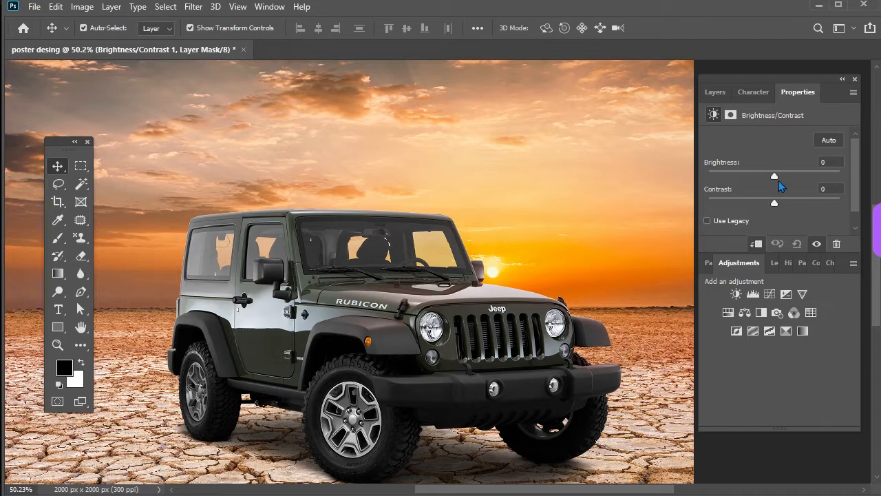
pyautogui.moveTo(786, 176); pyautogui.dragTo(800, 178)
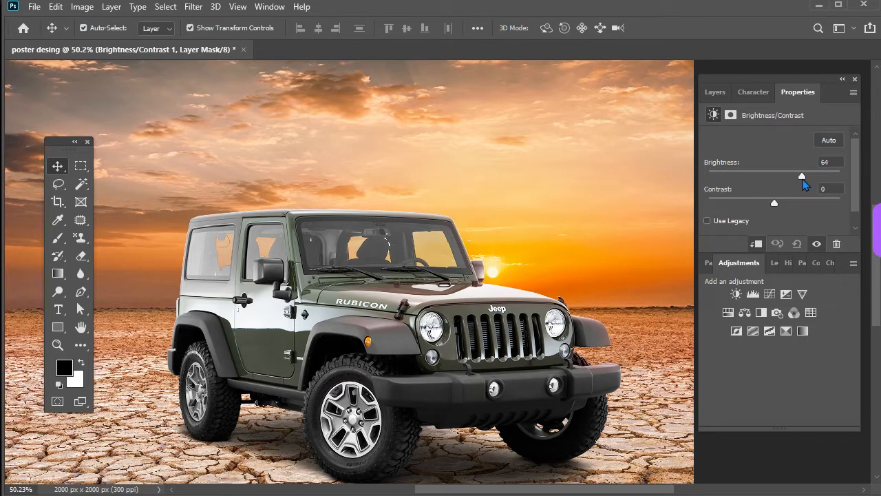
pyautogui.click(715, 91)
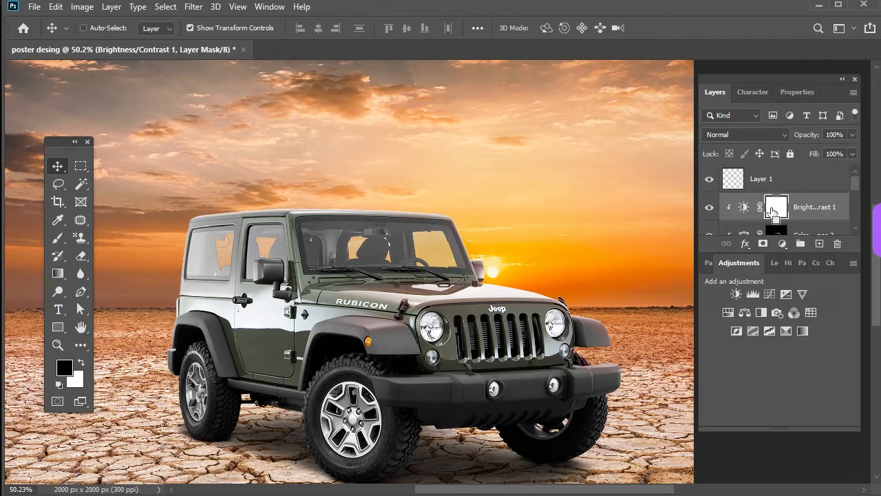
pyautogui.hotkey('ctrl', 'i')
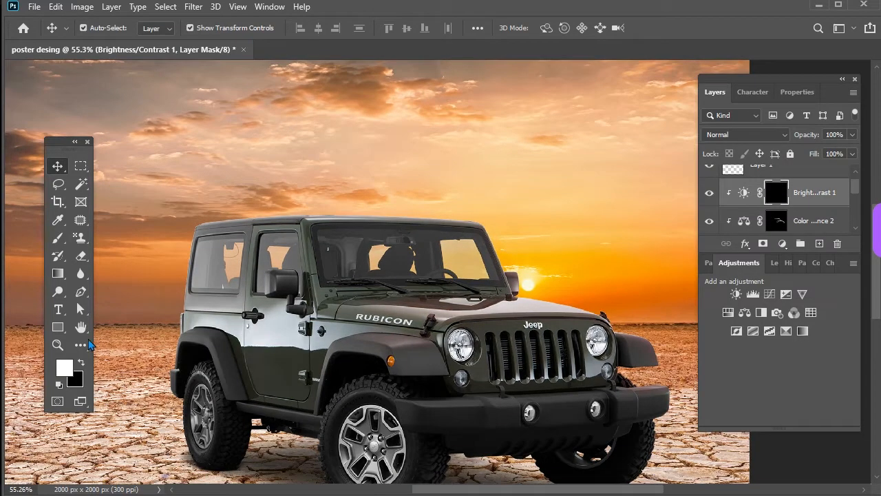
# - Paint white with a small Brush on the Brightness 1 layer's black mask to brighten the jeep's front roof edge
pyautogui.scroll(3, 495, 240)
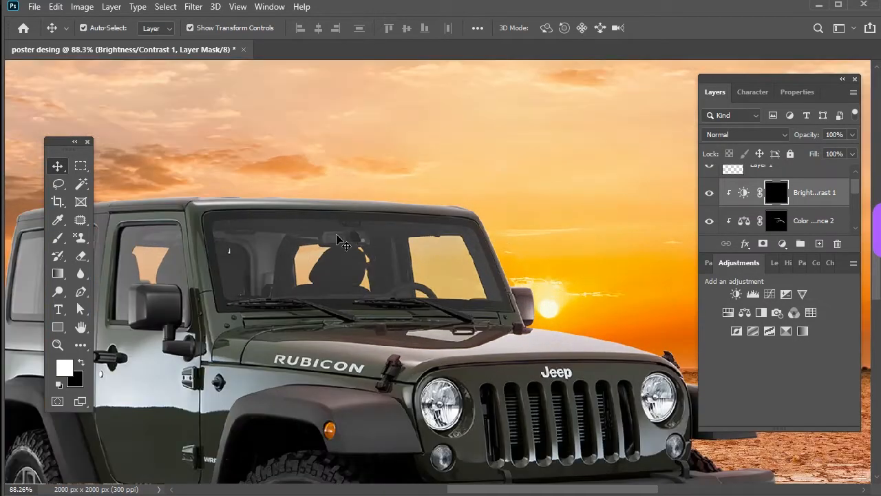
pyautogui.rightClick(338, 241)
pyautogui.click(215, 243)
pyautogui.click(58, 238)
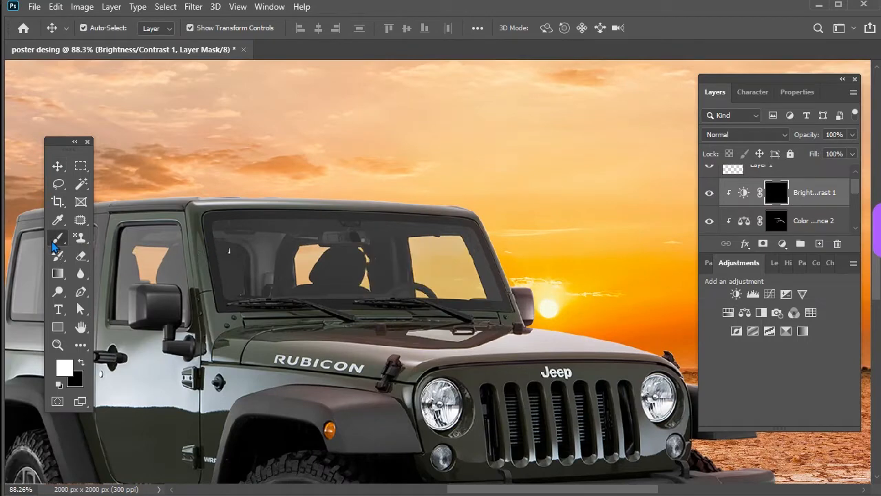
pyautogui.rightClick(312, 227)
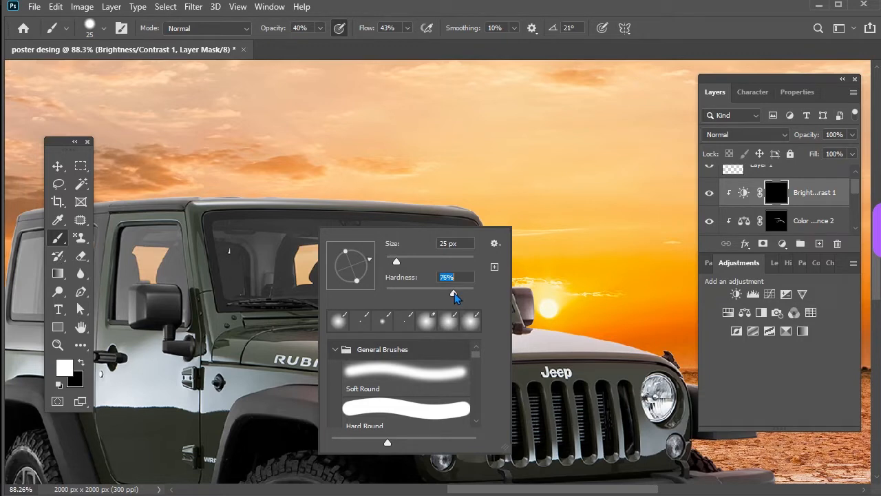
pyautogui.click(528, 102)
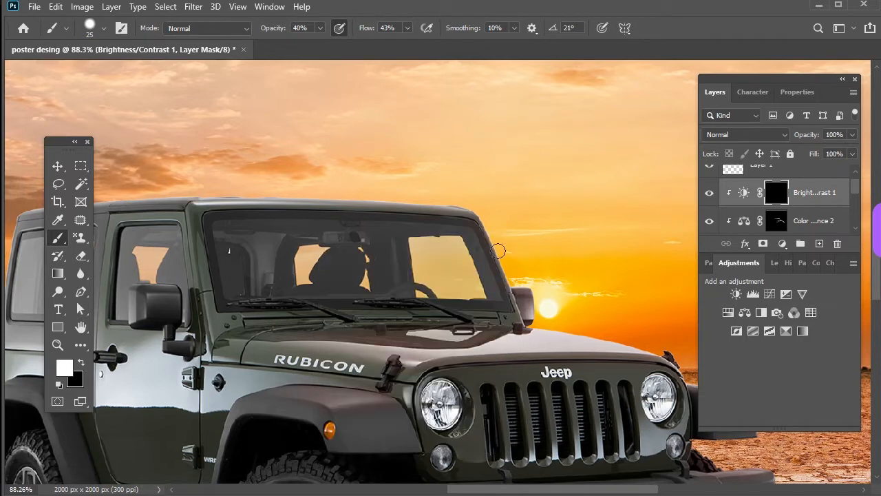
pyautogui.scroll(2, 417, 222)
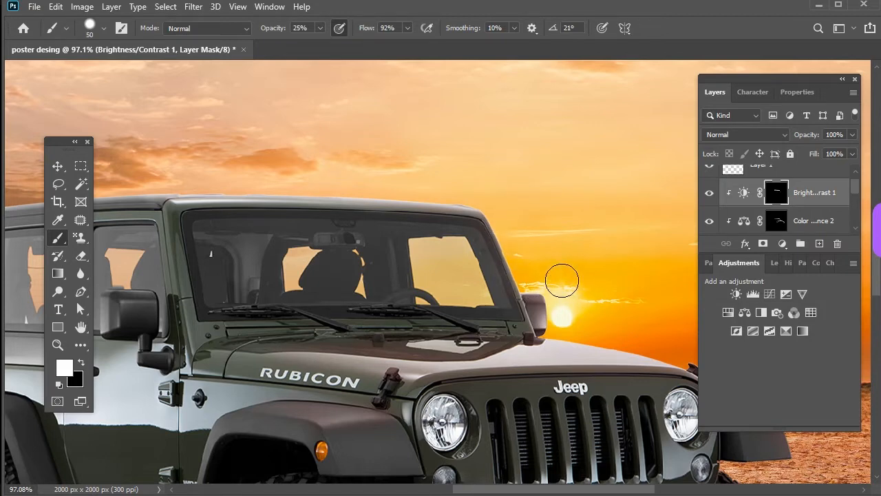
# - Brighten the windshield pillar beside the sun on the mask with a 25 px brush at 25% opacity, and undo the last stroke
pyautogui.scroll(5, 566, 273)
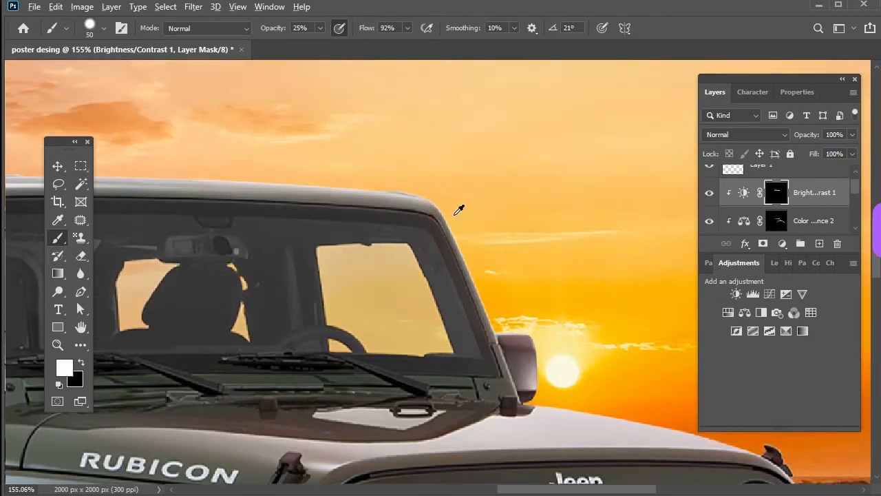
pyautogui.scroll(2, 454, 203)
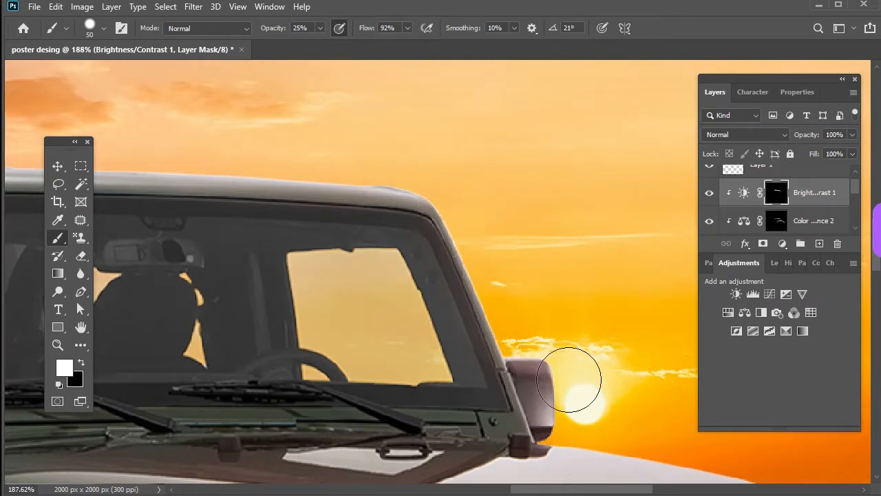
pyautogui.press('[')
pyautogui.press('[')
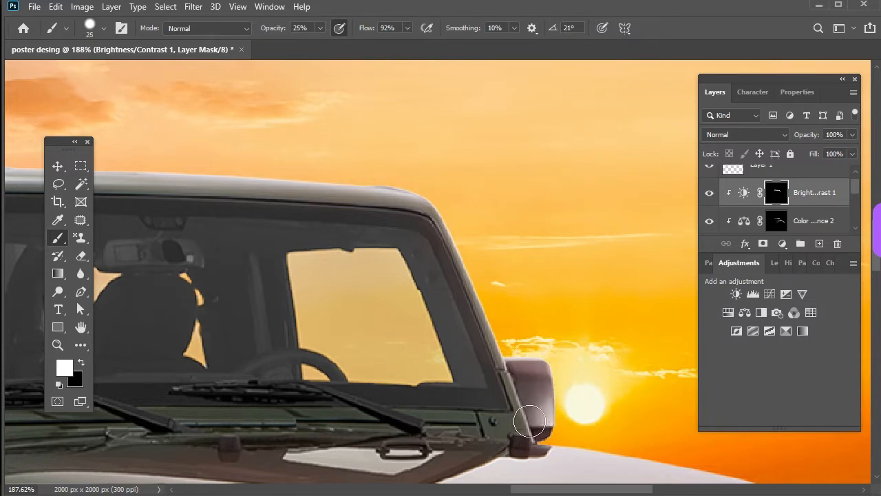
pyautogui.hotkey('ctrl', 'z')
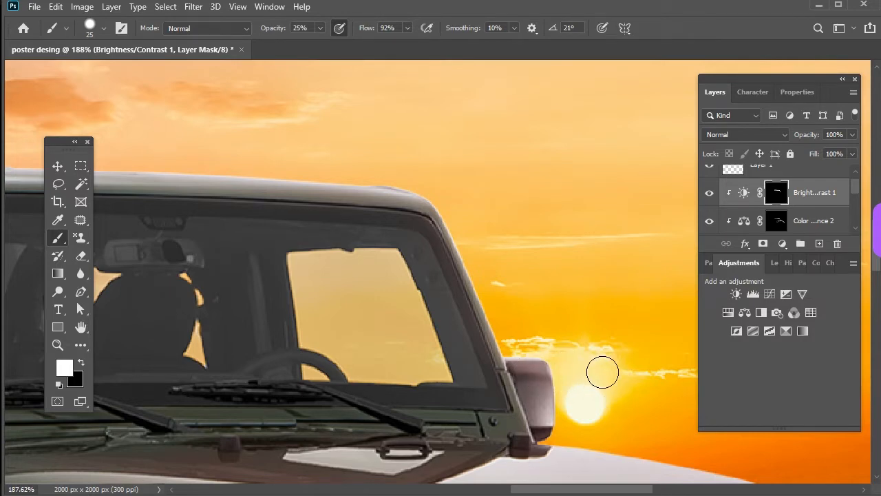
# - Enlarge the brush to 50 px and paint white on the mask along the sunlit edge of the hood
pyautogui.scroll(-2, 579, 340)
pyautogui.scroll(-3, 565, 311)
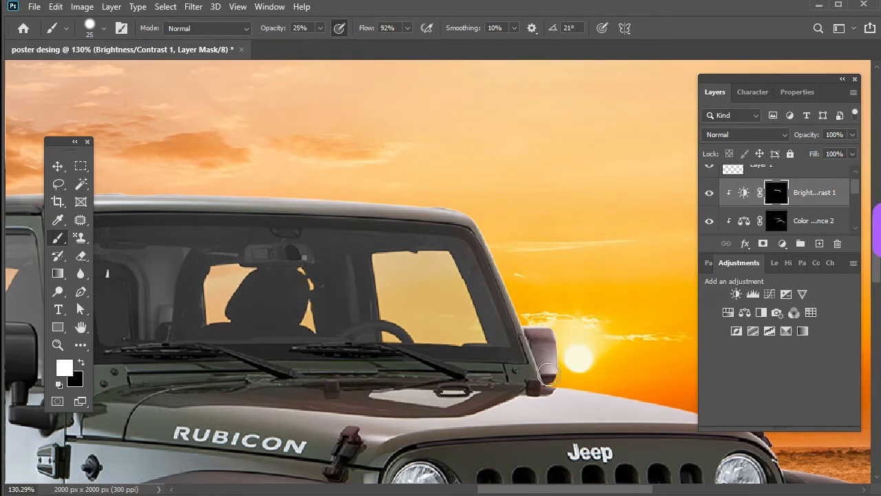
pyautogui.hscroll(5, 563, 359)
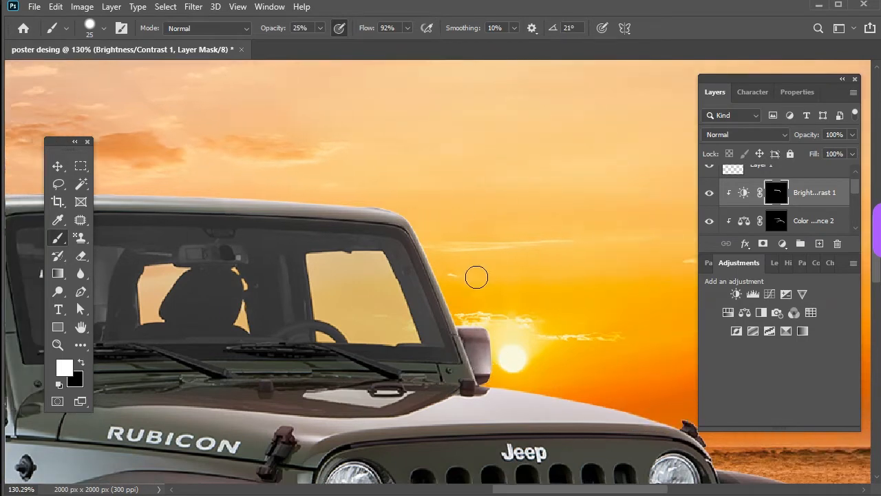
pyautogui.scroll(-4, 476, 278)
pyautogui.press(']')
pyautogui.press(']')
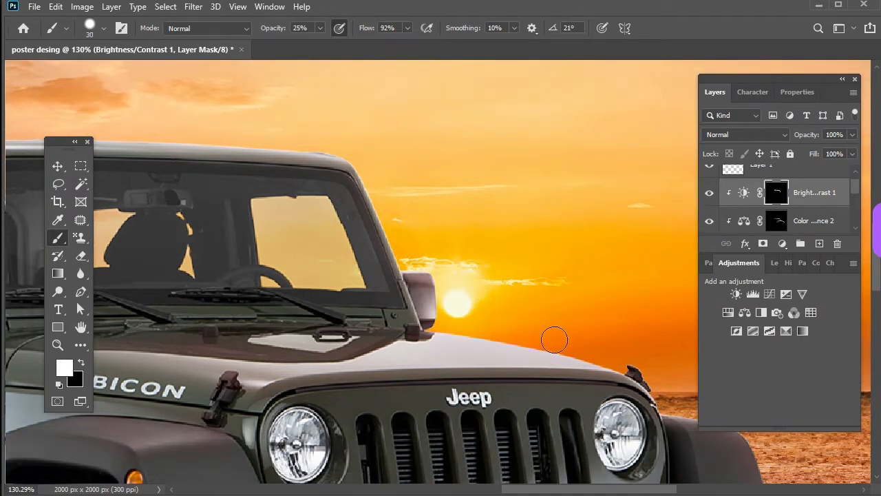
pyautogui.press(']')
pyautogui.press(']')
pyautogui.press(']')
pyautogui.press(']')
pyautogui.press(']')
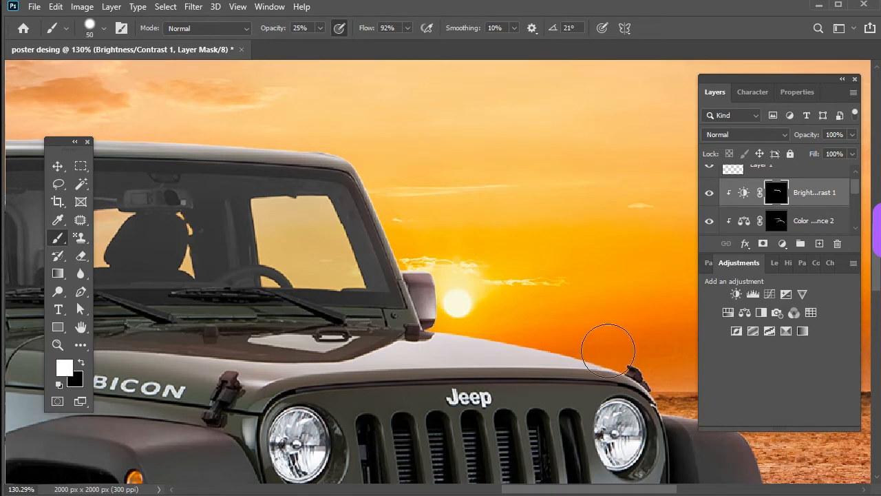
pyautogui.press('[')
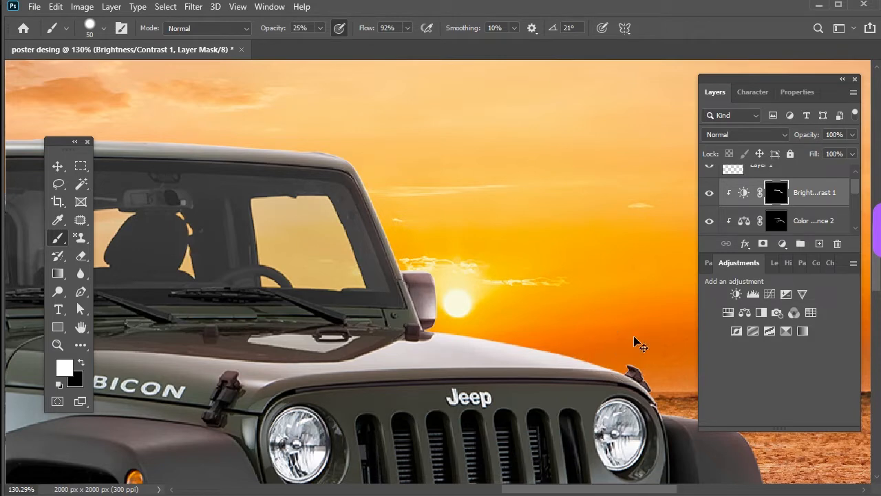
# - Lower the brush hardness and brighten the outer edge of the front fender on the sun side with the 50 px brush
pyautogui.hscroll(1, 626, 329)
pyautogui.hscroll(10, 632, 336)
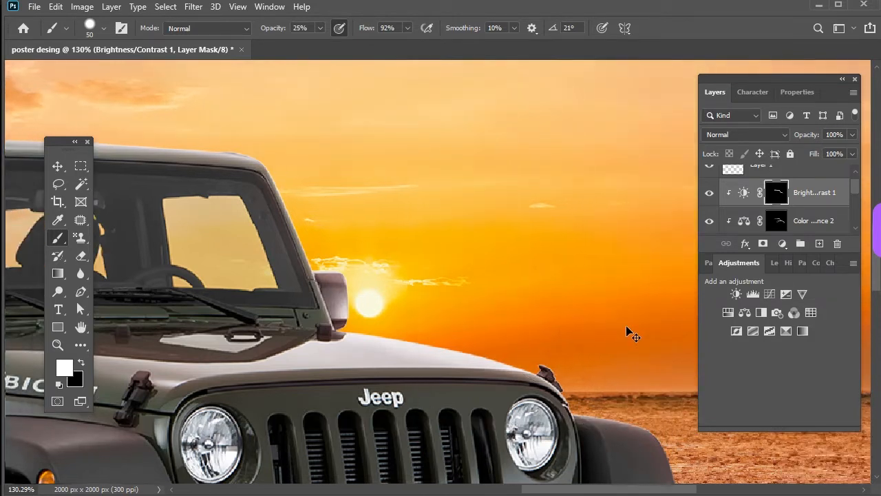
pyautogui.hscroll(7, 632, 336)
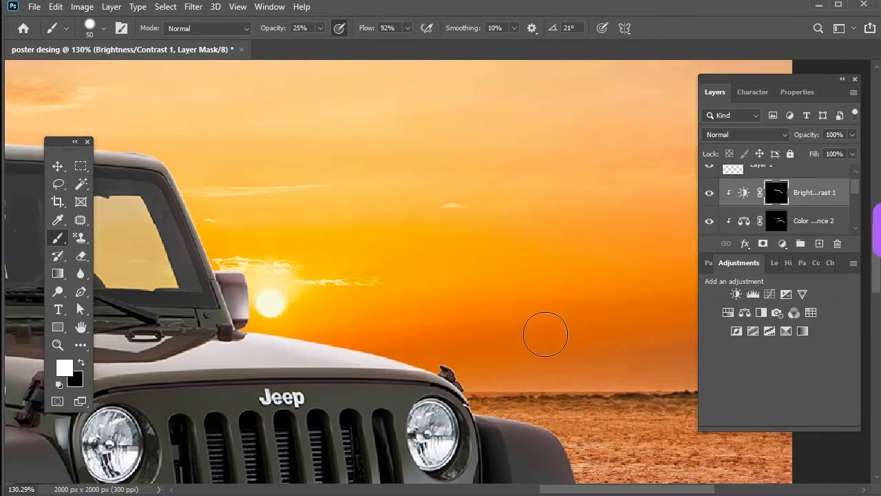
pyautogui.scroll(-1, 545, 335)
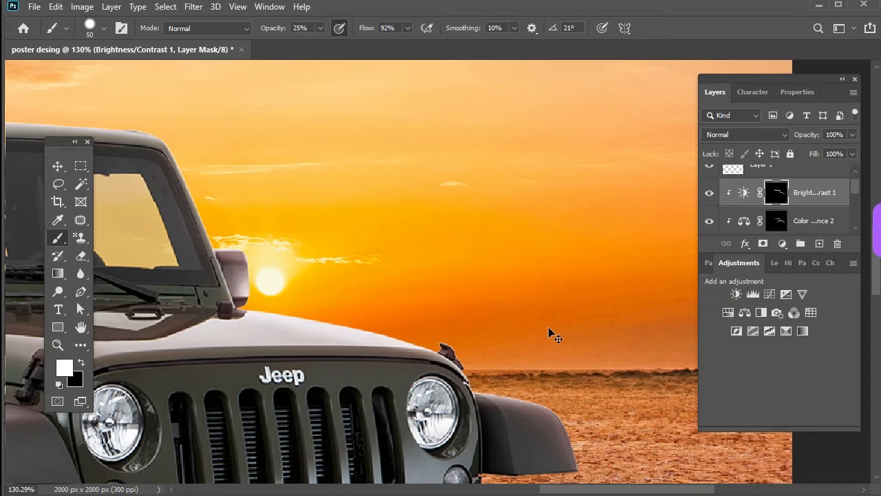
pyautogui.rightClick(354, 209)
pyautogui.moveTo(496, 272); pyautogui.dragTo(385, 269)
pyautogui.press('Return')
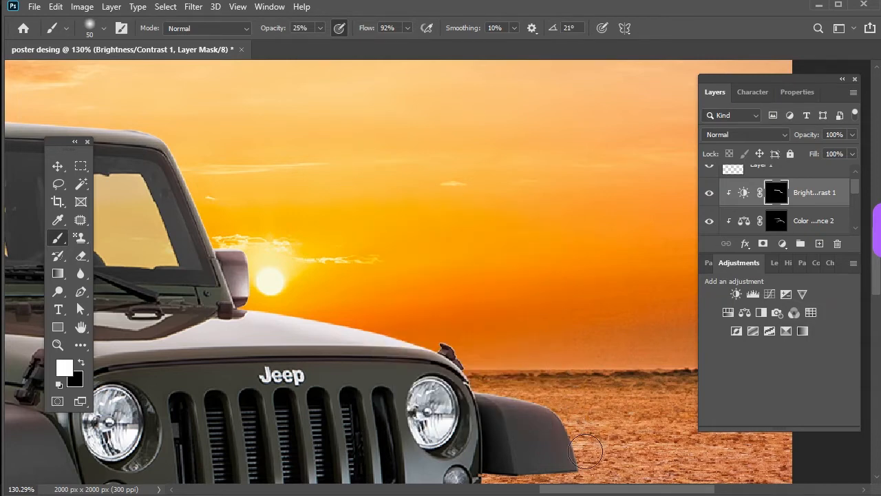
pyautogui.moveTo(554, 418); pyautogui.dragTo(490, 386)
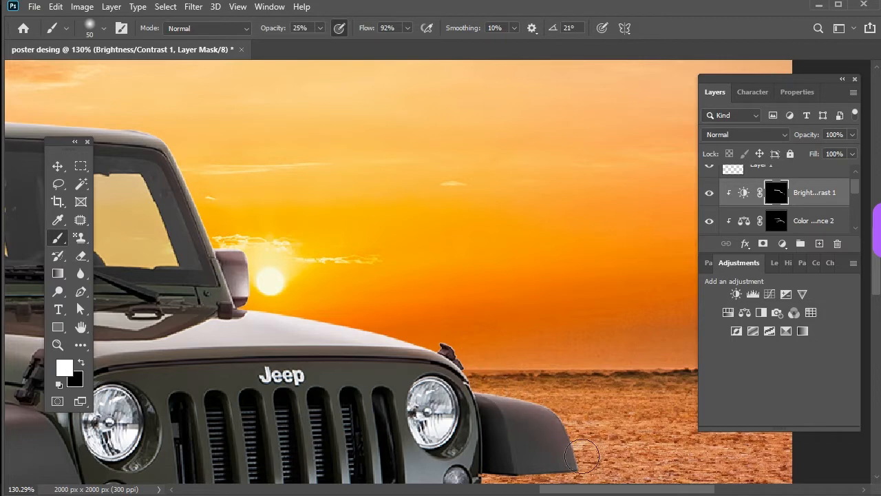
pyautogui.moveTo(542, 398); pyautogui.dragTo(567, 441)
# - Paint soft highlights on the mask along the sun-side windshield pillar and the front roof edge of the jeep
pyautogui.moveTo(490, 375)
pyautogui.mouseDown()
pyautogui.moveTo(477, 383)
pyautogui.moveTo(437, 347)
pyautogui.moveTo(237, 292)
pyautogui.moveTo(246, 255)
pyautogui.mouseUp()
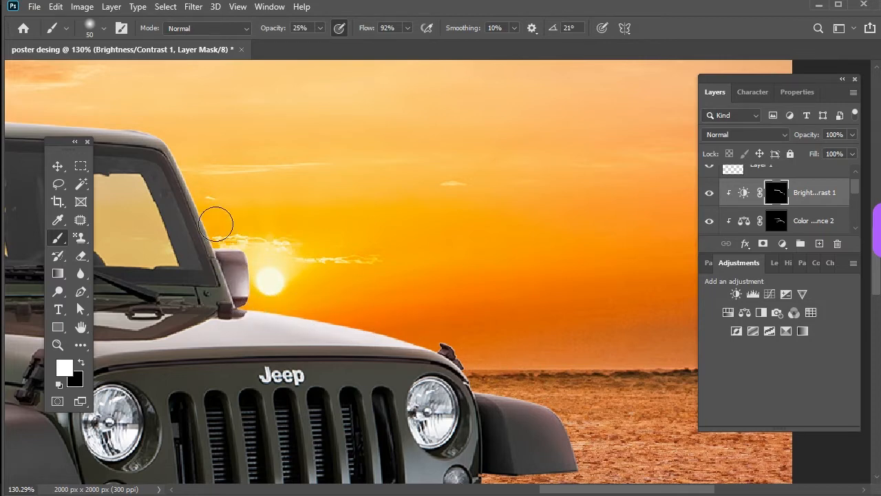
pyautogui.scroll(1, 163, 140)
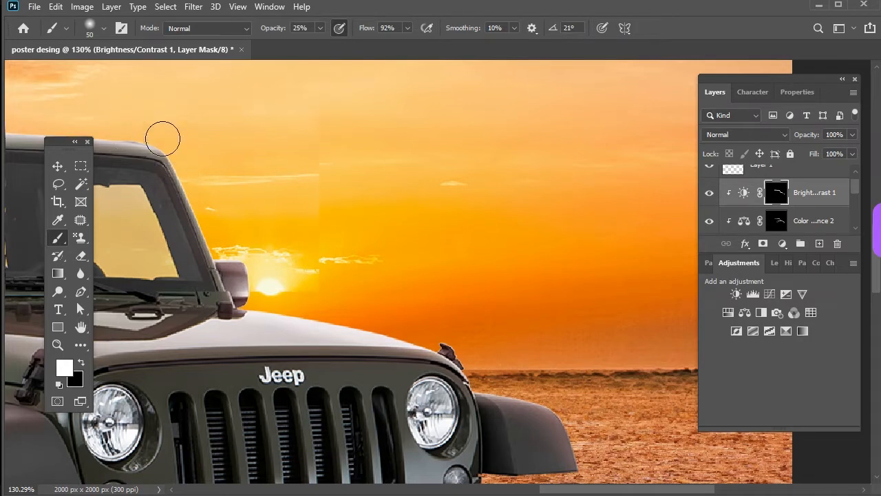
pyautogui.hscroll(-6, 163, 143)
pyautogui.hscroll(-6, 544, 379)
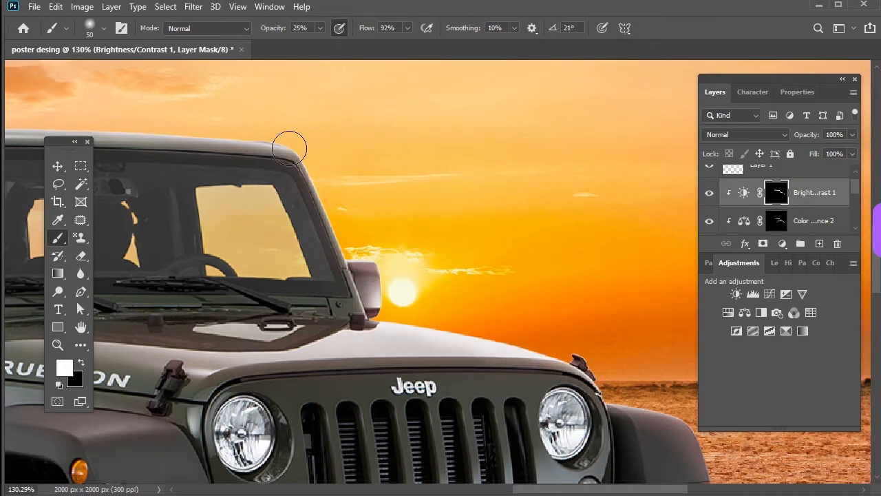
pyautogui.hscroll(-5, 147, 141)
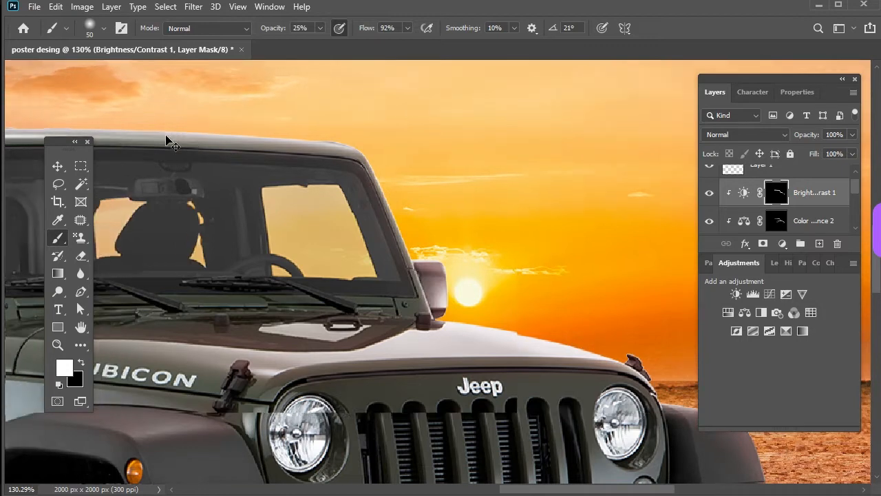
pyautogui.hscroll(-6, 168, 141)
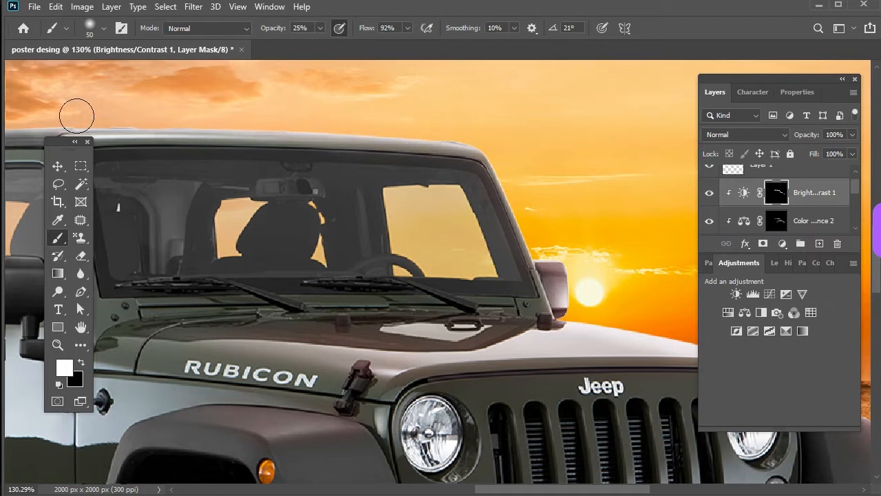
pyautogui.hscroll(-5, 102, 114)
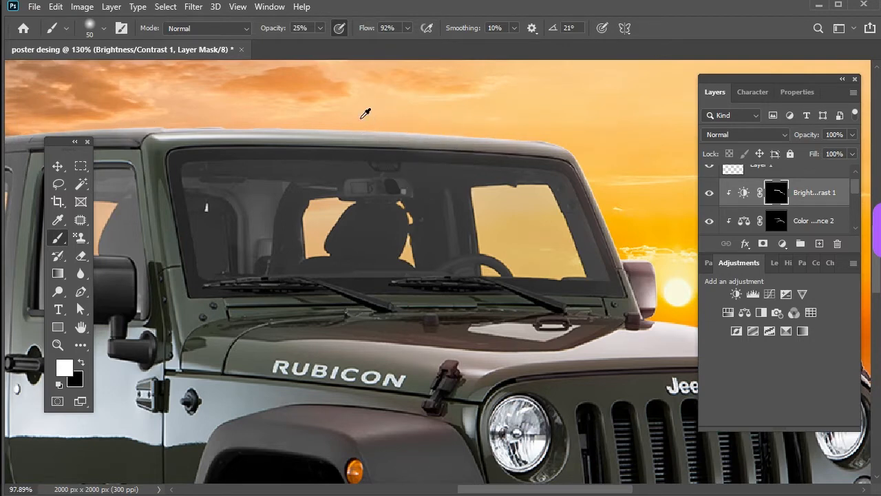
pyautogui.scroll(-2, 365, 113)
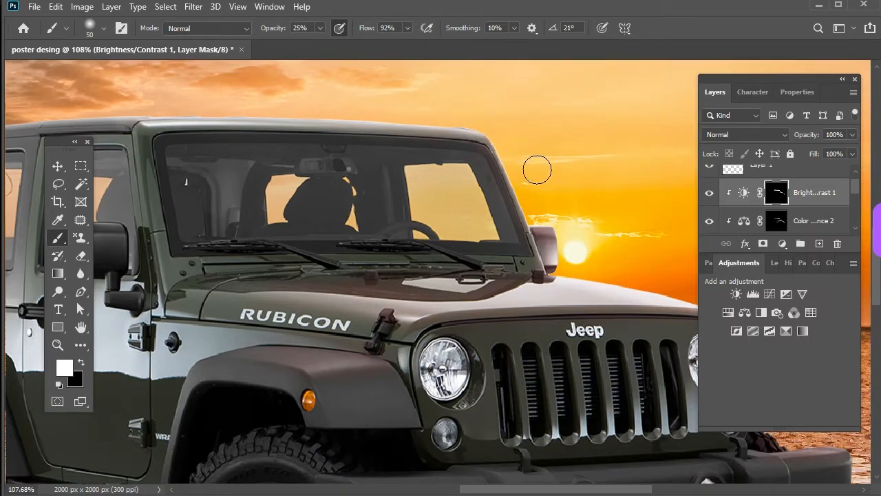
pyautogui.scroll(3, 619, 242)
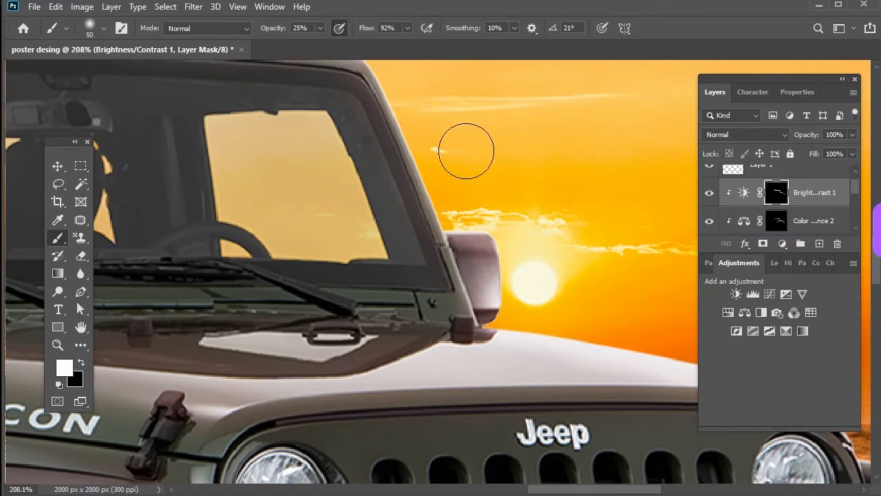
# - Brighten the sun-side end of the front bumper on the mask with the soft 50 px brush, and switch to the Move tool
pyautogui.scroll(-2, 467, 151)
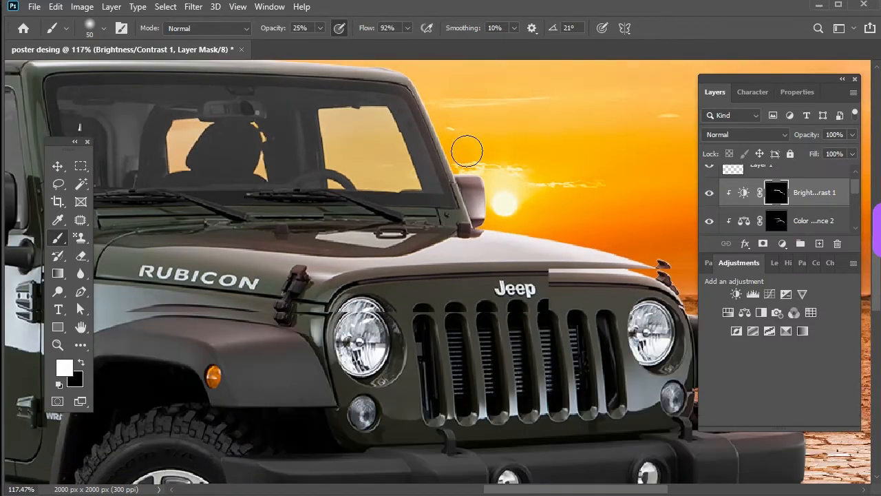
pyautogui.scroll(-1, 339, 243)
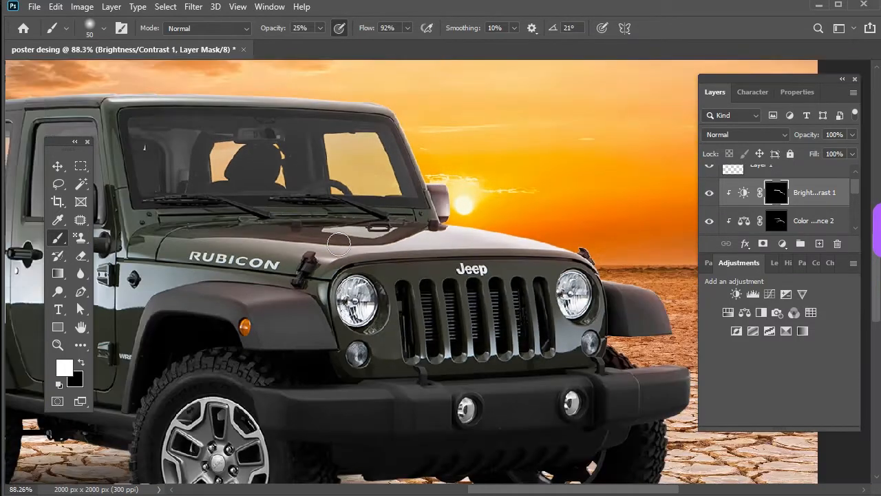
pyautogui.scroll(-2, 343, 237)
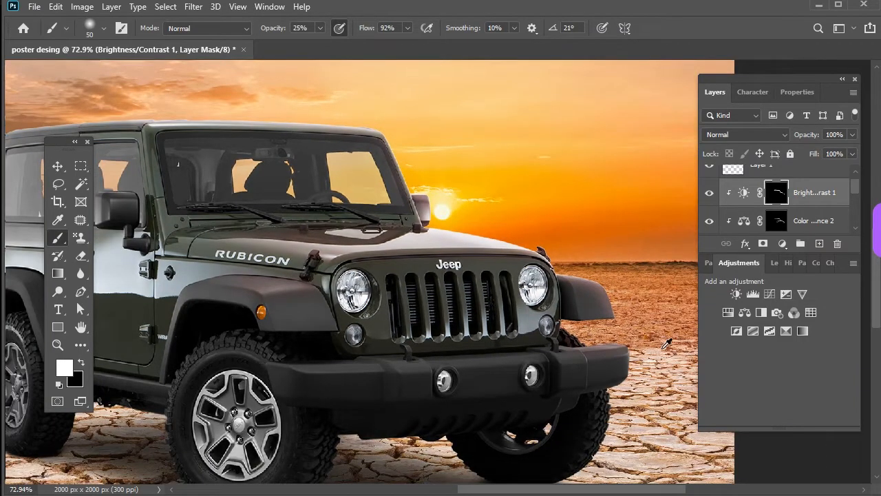
pyautogui.scroll(1, 667, 345)
pyautogui.scroll(2, 640, 350)
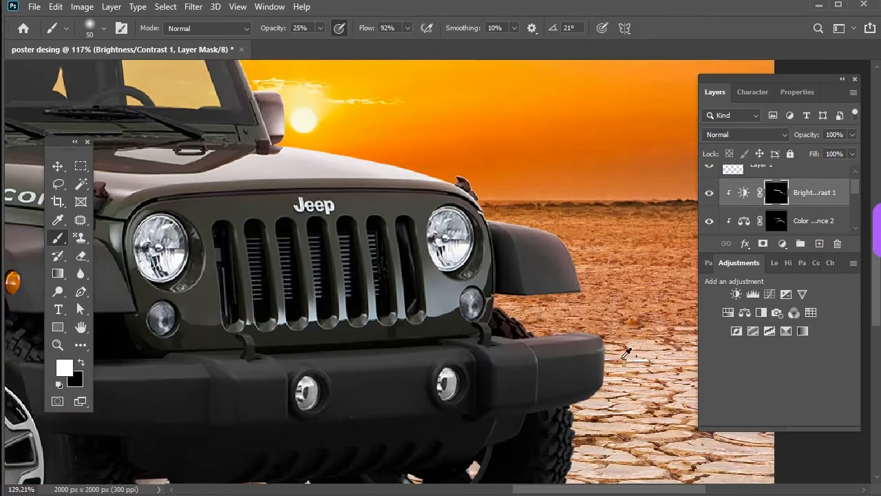
pyautogui.scroll(2, 626, 353)
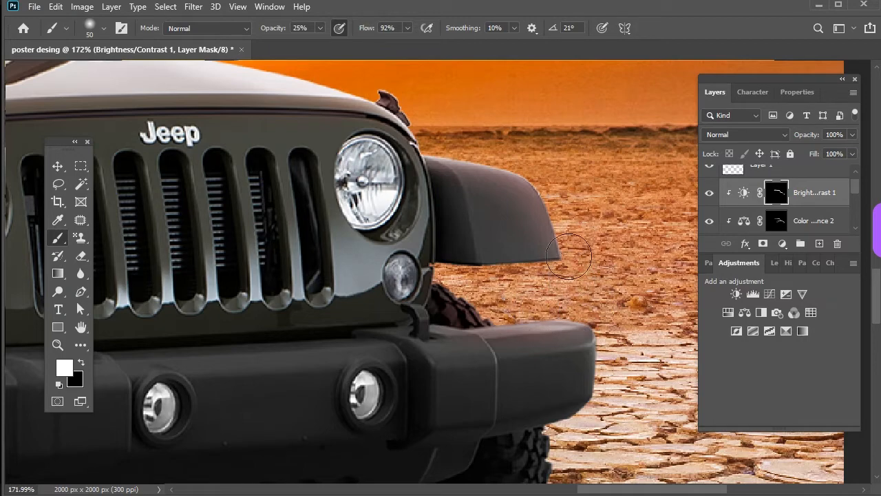
pyautogui.scroll(-2, 599, 243)
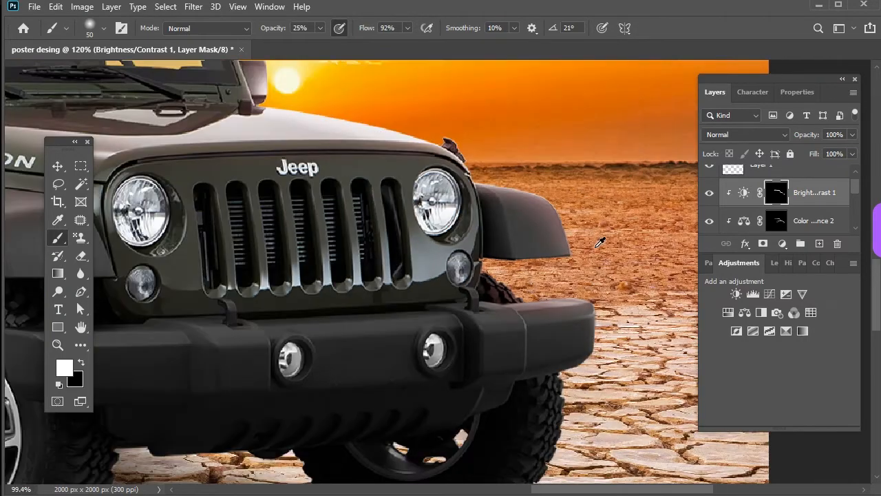
pyautogui.scroll(-5, 599, 242)
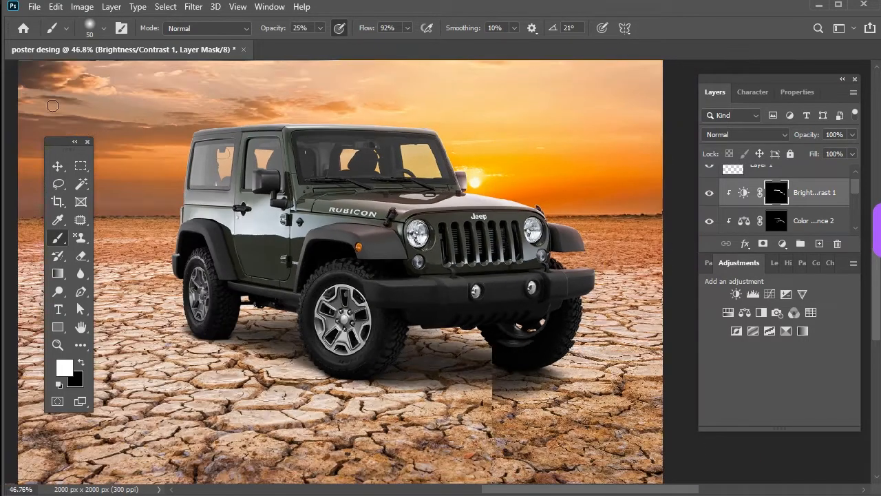
pyautogui.click(58, 166)
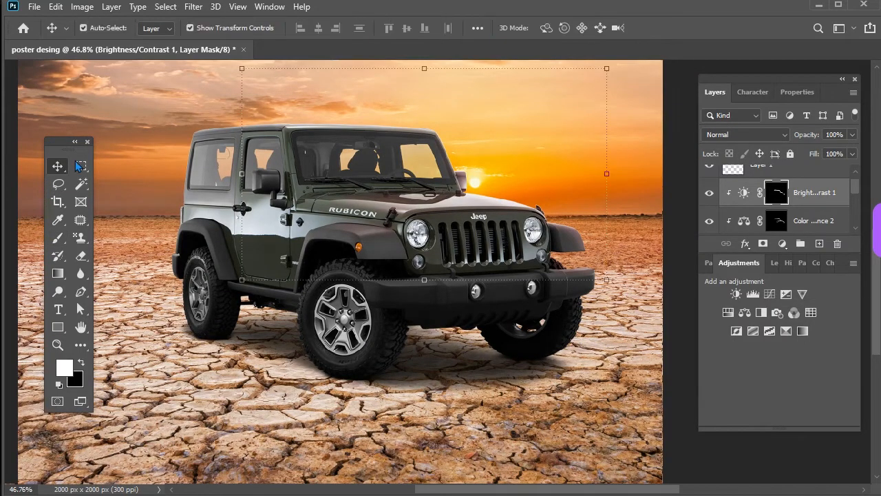
# - Add a Color Balance adjustment with midtones at red +93, green +6 and blue -80, clipped to the jeep
pyautogui.scroll(1, 412, 193)
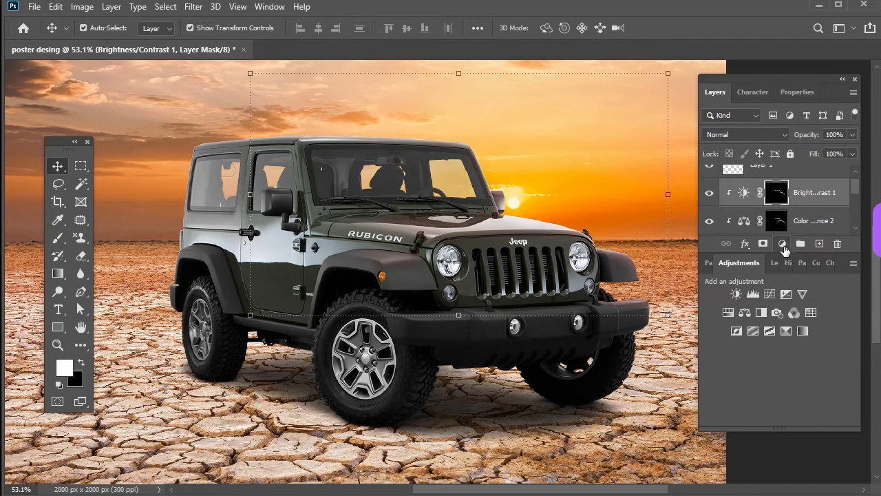
pyautogui.click(743, 313)
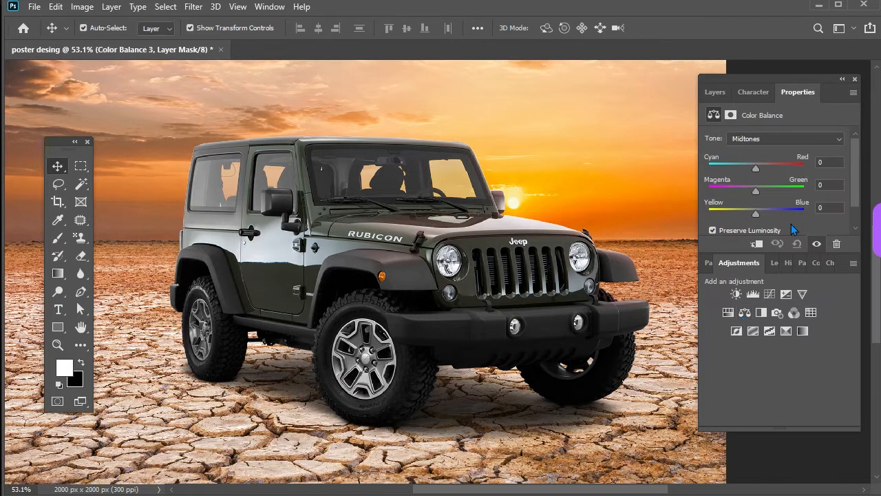
pyautogui.moveTo(775, 169); pyautogui.dragTo(800, 181)
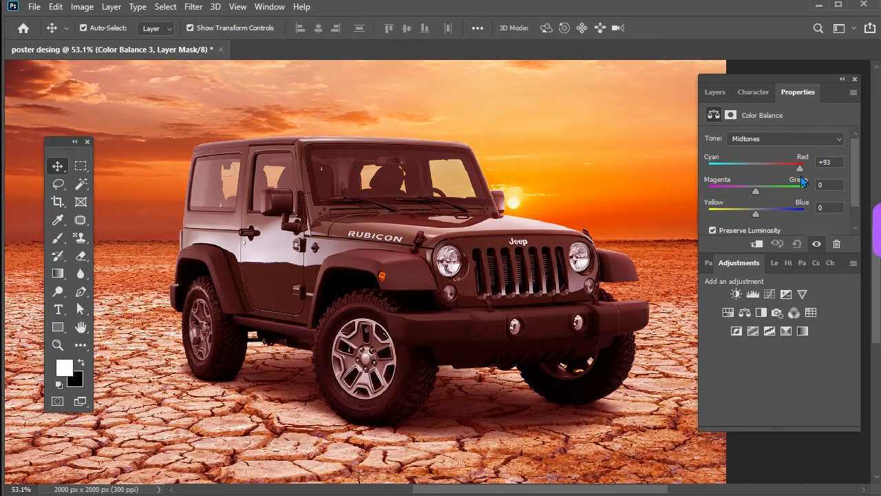
pyautogui.moveTo(756, 195); pyautogui.dragTo(759, 194)
pyautogui.moveTo(728, 214); pyautogui.dragTo(718, 213)
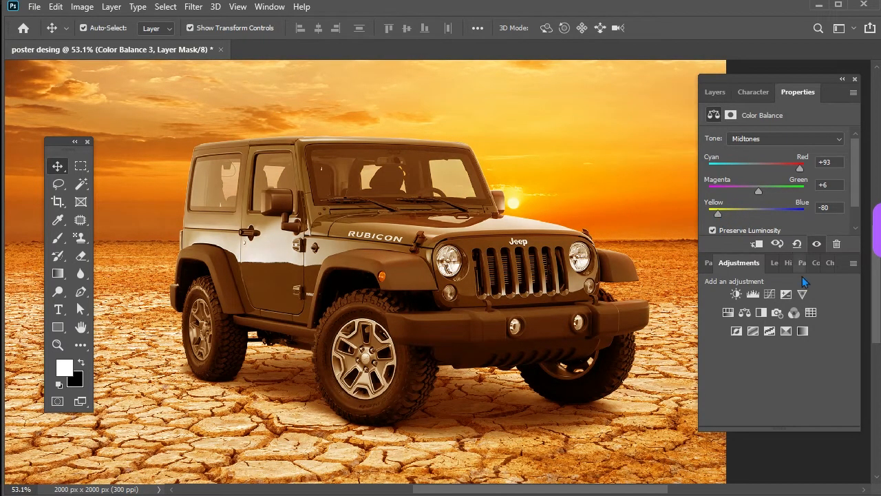
pyautogui.click(758, 245)
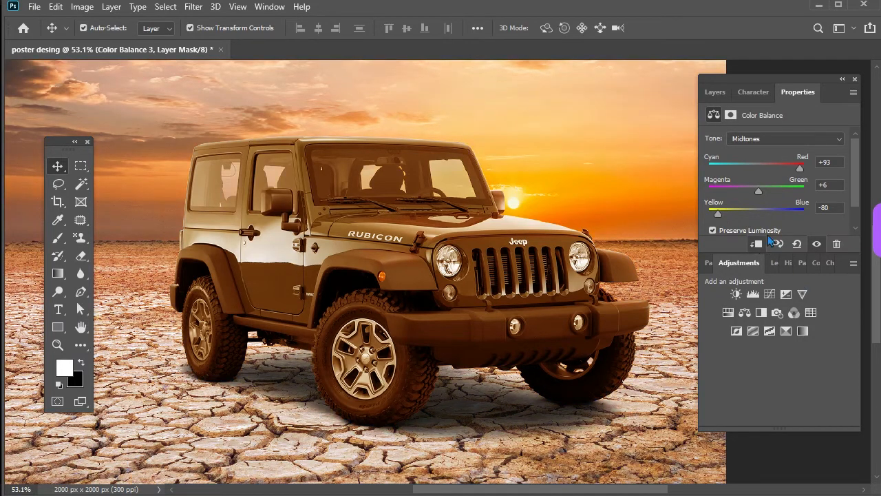
# - Invert the mask of the new Color Balance adjustment so that it hides the tint over the whole jeep
pyautogui.click(841, 81)
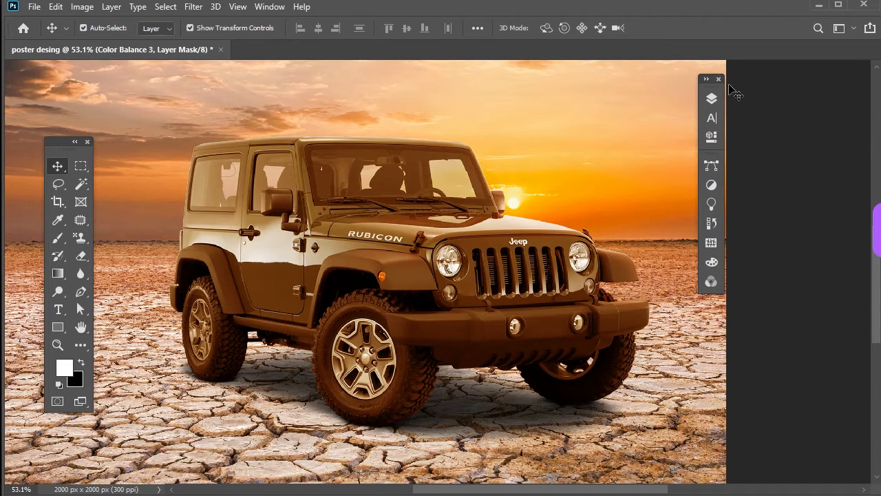
pyautogui.click(707, 82)
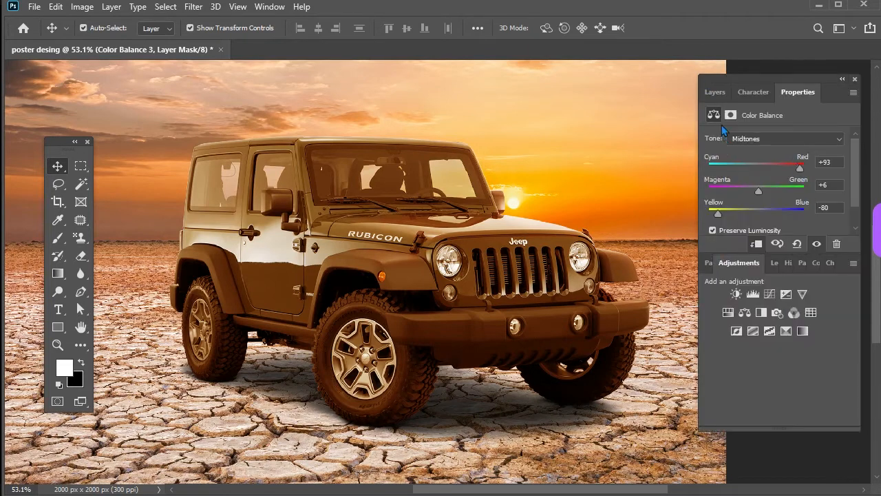
pyautogui.click(717, 93)
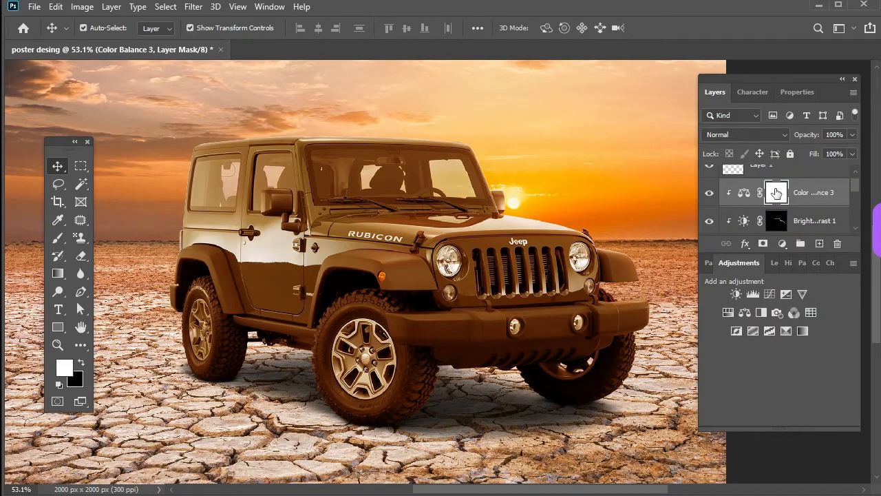
pyautogui.hotkey('ctrl', 'i')
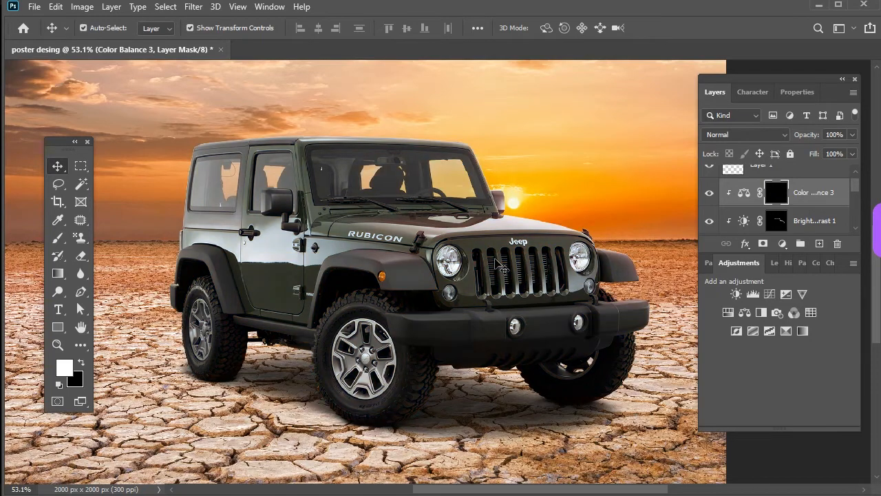
# - Paint the warm tint onto the mask along the sunlit hood, side mirror, windshield pillar and front roof edge with a soft white 100 px brush
pyautogui.click(58, 237)
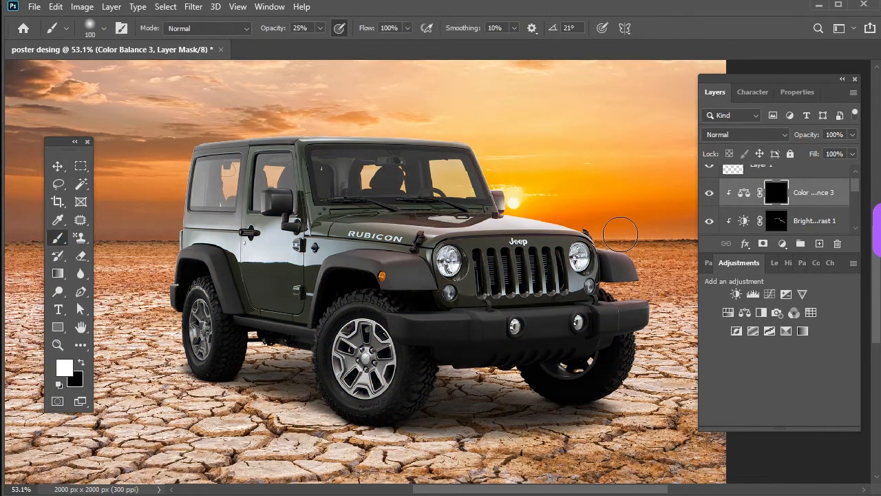
pyautogui.press(']')
pyautogui.scroll(10, 647, 246)
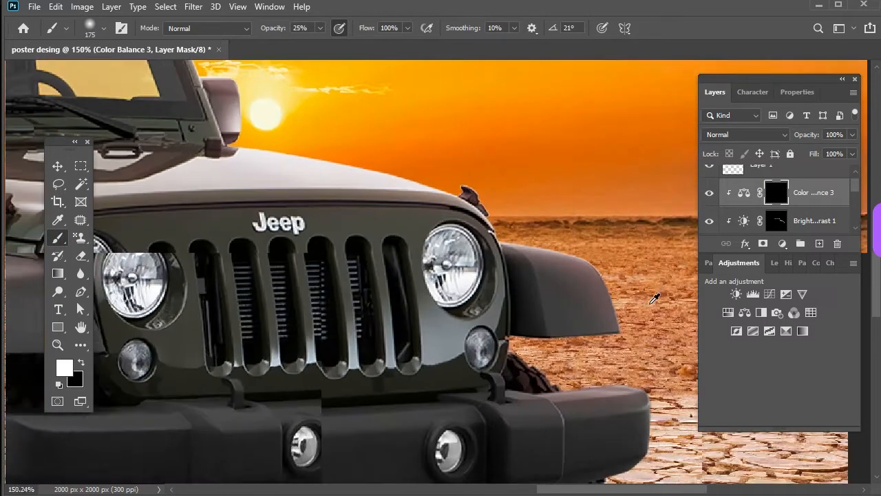
pyautogui.scroll(-5, 399, 167)
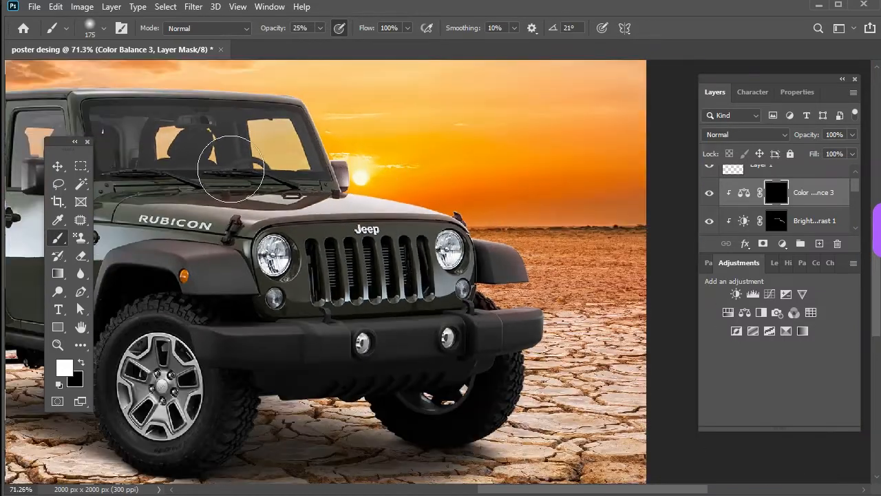
pyautogui.scroll(2, 437, 192)
pyautogui.press('[')
pyautogui.press('[')
pyautogui.press('[')
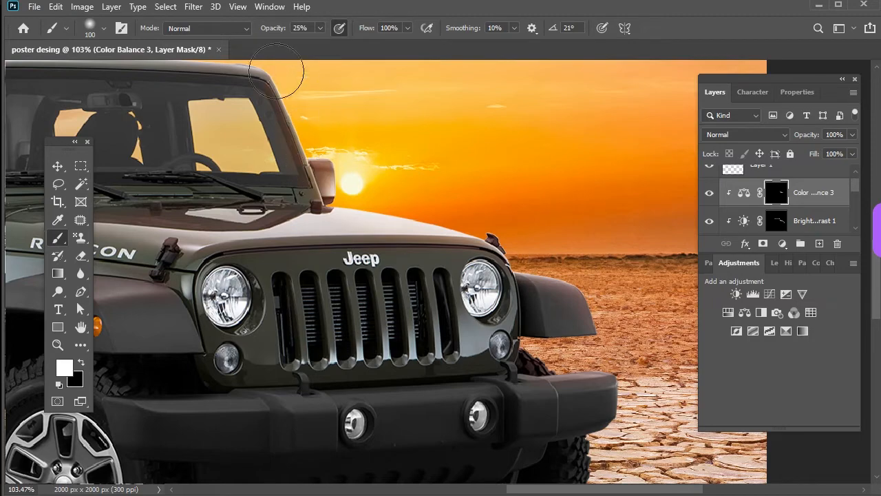
pyautogui.moveTo(344, 180)
pyautogui.mouseDown()
pyautogui.moveTo(470, 197)
pyautogui.moveTo(480, 129)
pyautogui.moveTo(501, 100)
pyautogui.moveTo(166, 96)
pyautogui.moveTo(530, 108)
pyautogui.moveTo(333, 92)
pyautogui.moveTo(389, 103)
pyautogui.moveTo(203, 89)
pyautogui.mouseUp()
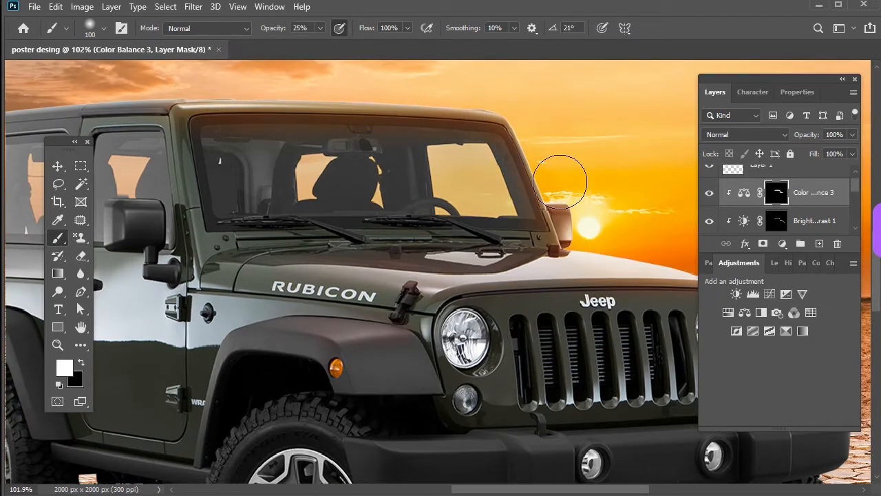
# - Reduce the brush to 60 px and paint the warm tint on the sunlit edges of the hood and front fender
pyautogui.hscroll(4, 582, 232)
pyautogui.scroll(-5, 579, 231)
pyautogui.hscroll(3, 580, 229)
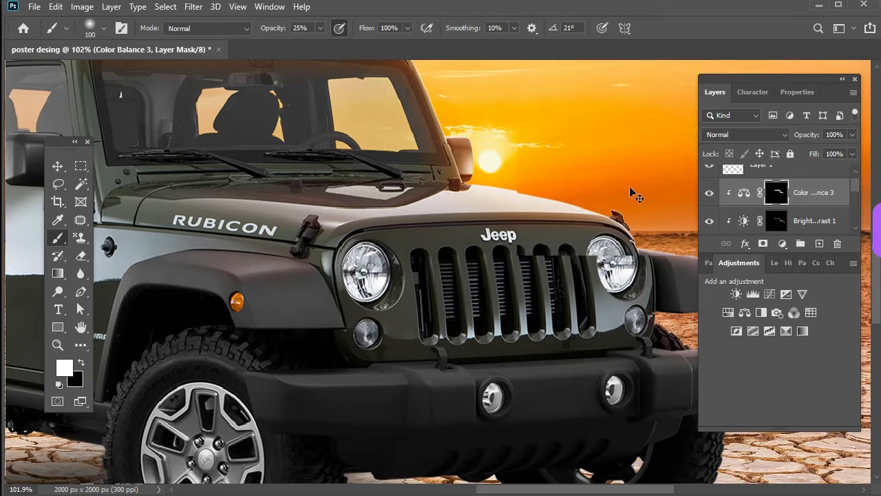
pyautogui.hscroll(2, 632, 192)
pyautogui.hscroll(3, 632, 193)
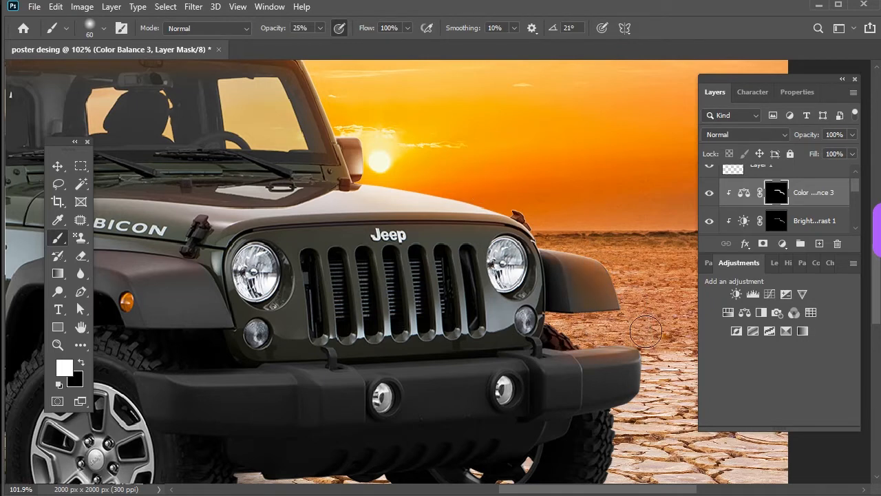
pyautogui.scroll(-6, 611, 238)
pyautogui.scroll(5, 386, 203)
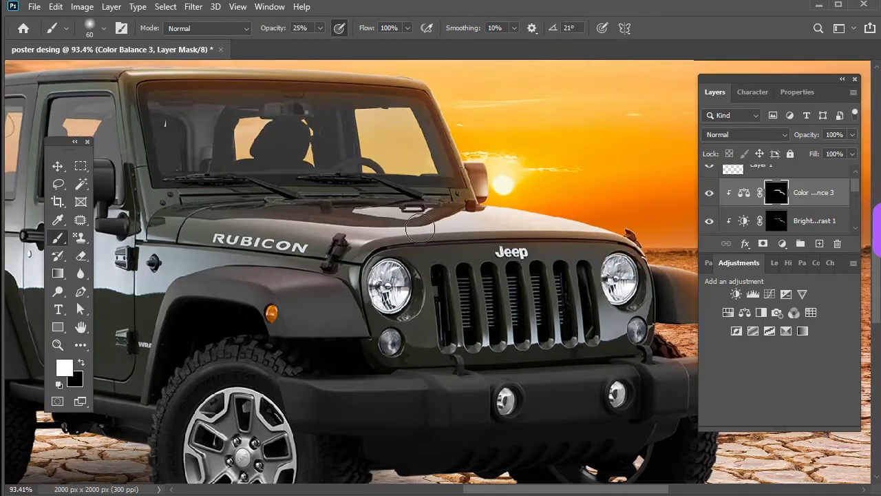
pyautogui.scroll(-4, 506, 207)
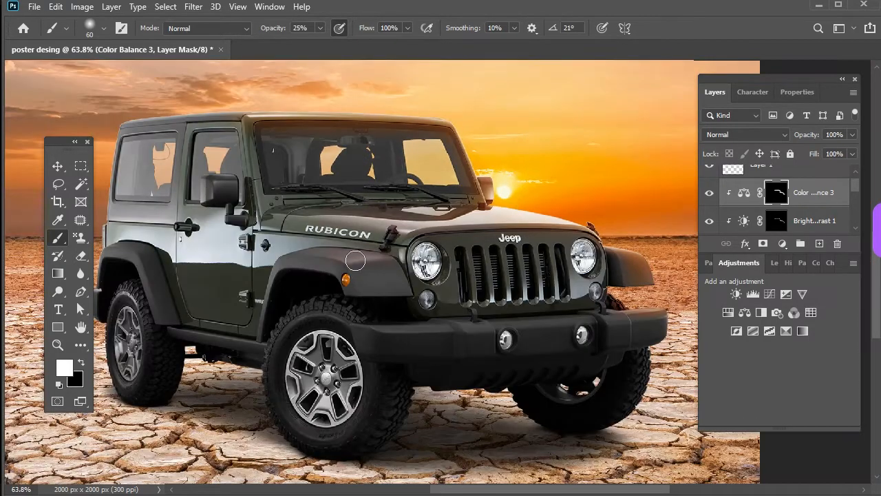
# - Lower the opacity of Color Balance 3 to about 61% and of Brightness/Contrast 1 to 48%, and switch to the Move tool
pyautogui.scroll(2, 507, 207)
pyautogui.click(852, 135)
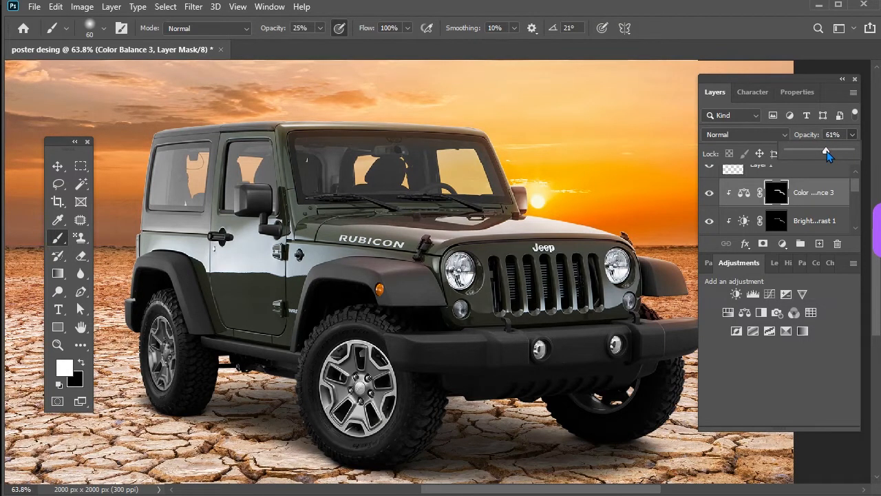
pyautogui.click(830, 220)
pyautogui.moveTo(852, 135); pyautogui.dragTo(843, 158)
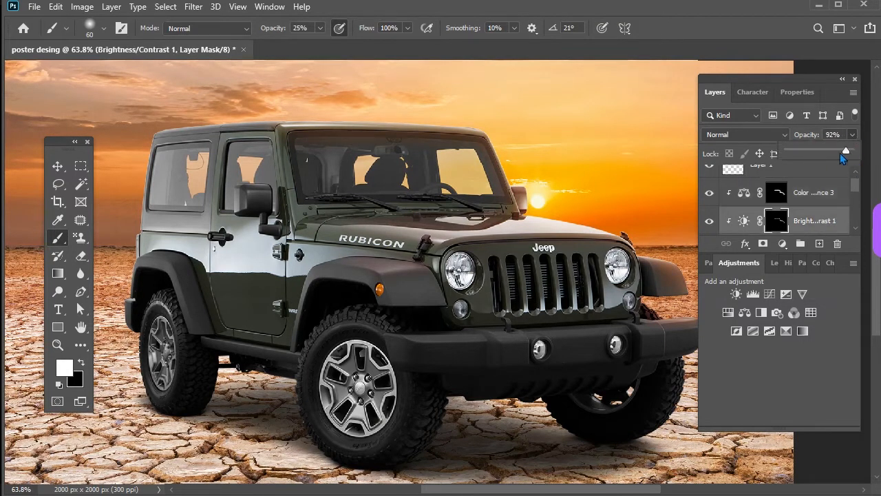
pyautogui.click(622, 288)
pyautogui.scroll(-4, 491, 267)
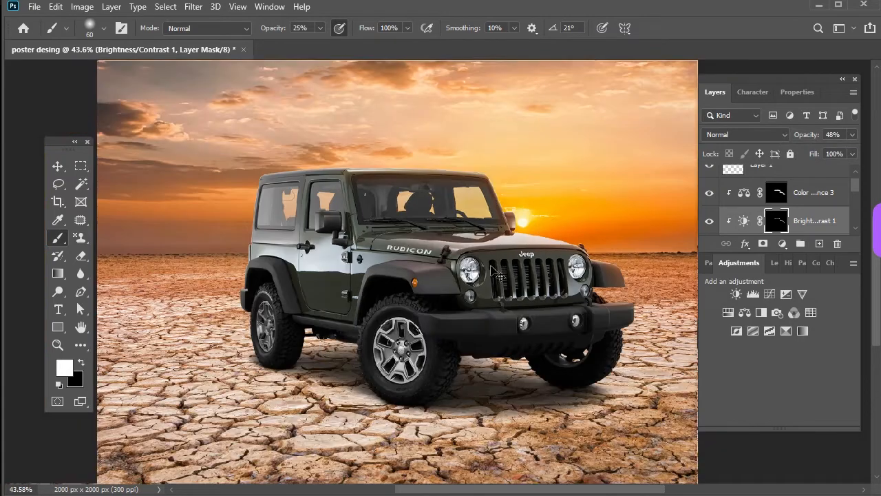
pyautogui.click(57, 166)
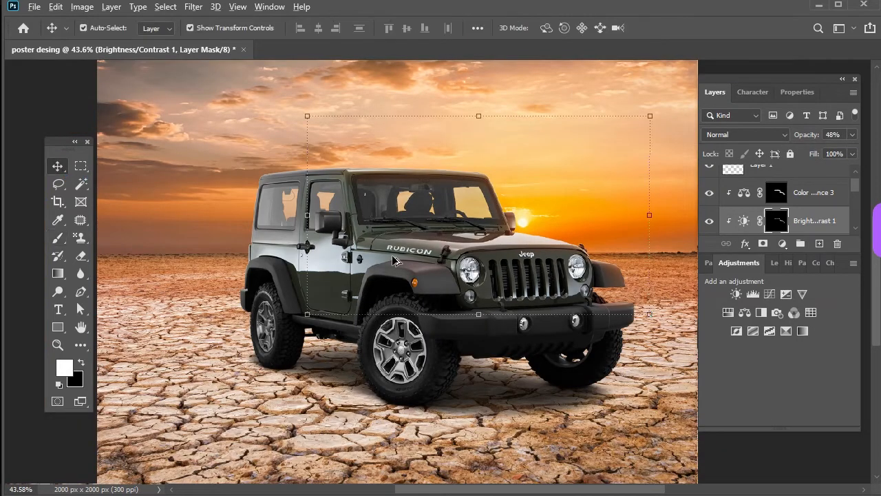
pyautogui.scroll(-2, 396, 261)
pyautogui.click(516, 335)
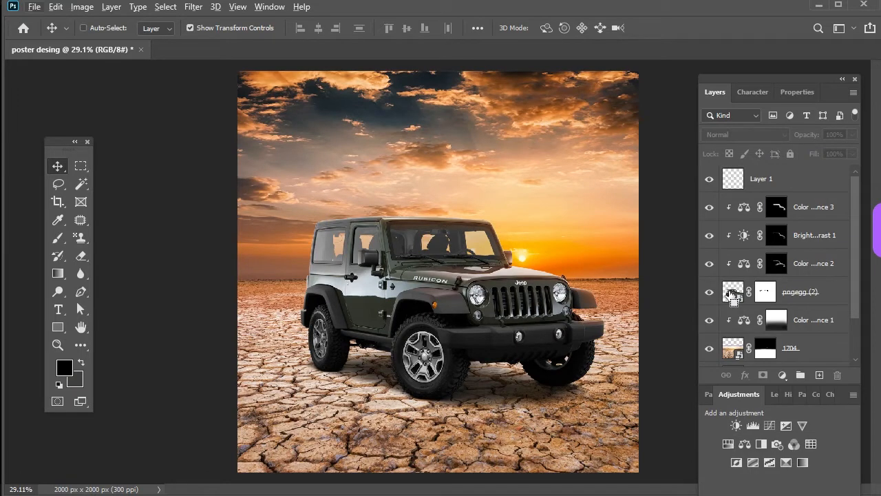
# - Load the jeep layer's outline as a selection and add an empty layer above Layer 1
pyautogui.keyDown('ctrl'); pyautogui.click(731, 295); pyautogui.keyUp('ctrl')
pyautogui.click(58, 238)
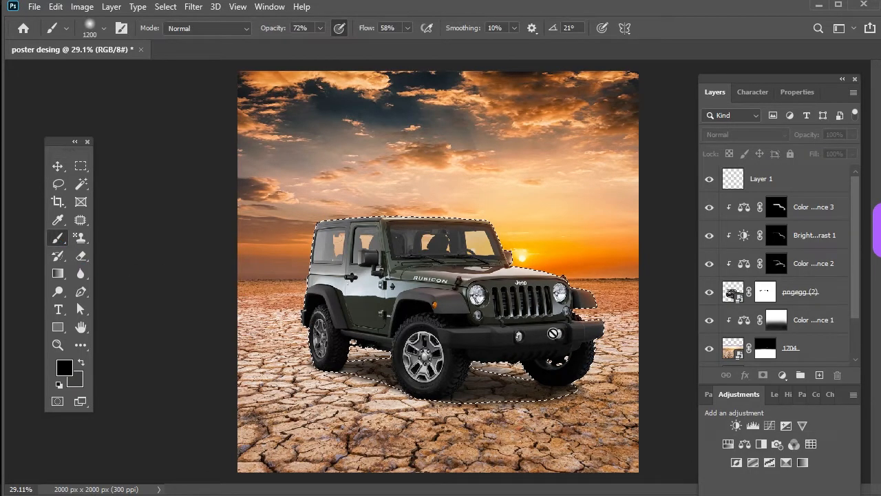
pyautogui.click(768, 318)
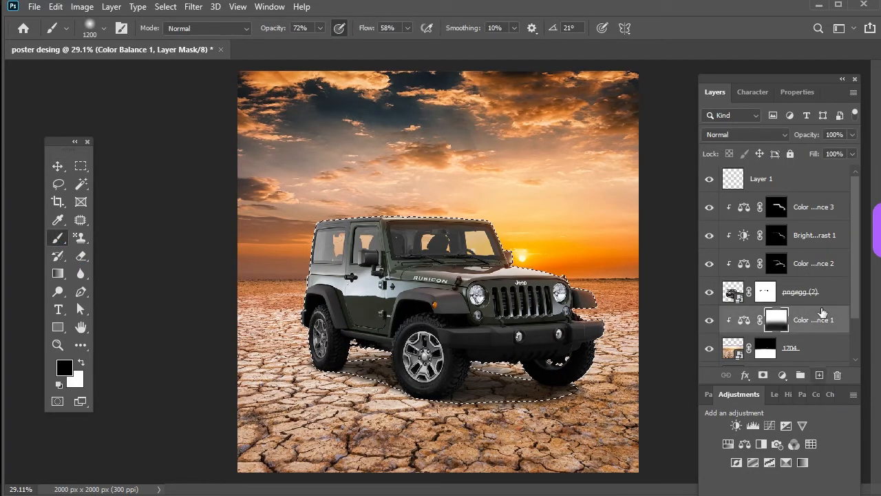
pyautogui.click(797, 187)
pyautogui.click(819, 374)
# - Darken the jeep's shaded side and wheels inside the selection with a soft black 900 px brush, and deselect
pyautogui.press('[')
pyautogui.press('[')
pyautogui.press('[')
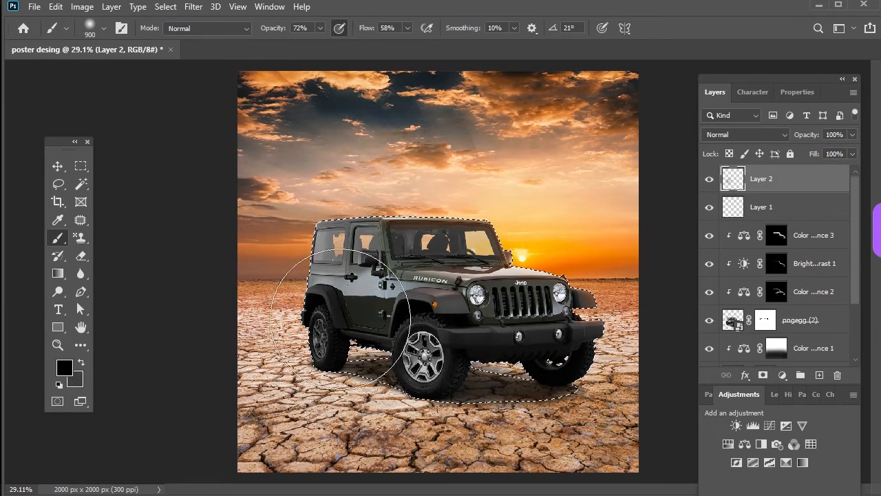
pyautogui.moveTo(442, 355)
pyautogui.mouseDown()
pyautogui.moveTo(318, 254)
pyautogui.moveTo(461, 335)
pyautogui.moveTo(450, 363)
pyautogui.moveTo(509, 383)
pyautogui.moveTo(400, 365)
pyautogui.moveTo(341, 345)
pyautogui.moveTo(308, 322)
pyautogui.moveTo(306, 276)
pyautogui.moveTo(385, 407)
pyautogui.moveTo(394, 407)
pyautogui.moveTo(384, 342)
pyautogui.moveTo(423, 378)
pyautogui.mouseUp()
pyautogui.click(60, 168)
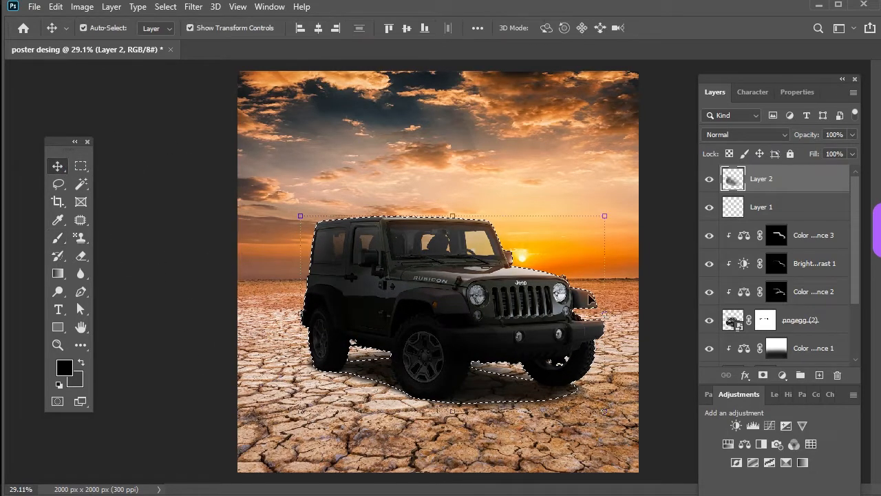
pyautogui.click(82, 167)
pyautogui.click(103, 177)
pyautogui.click(58, 166)
# - Lower the opacity of the jeep's painted shading layer to 58%
pyautogui.click(852, 134)
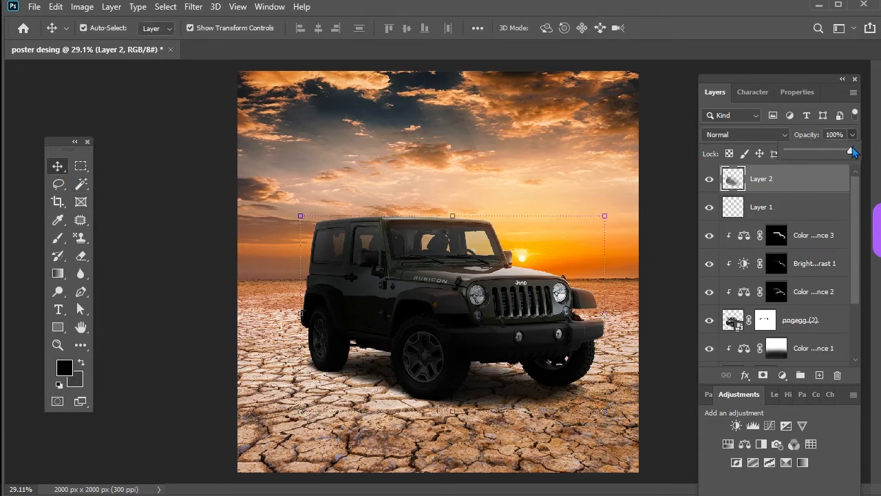
pyautogui.moveTo(847, 154); pyautogui.dragTo(827, 154)
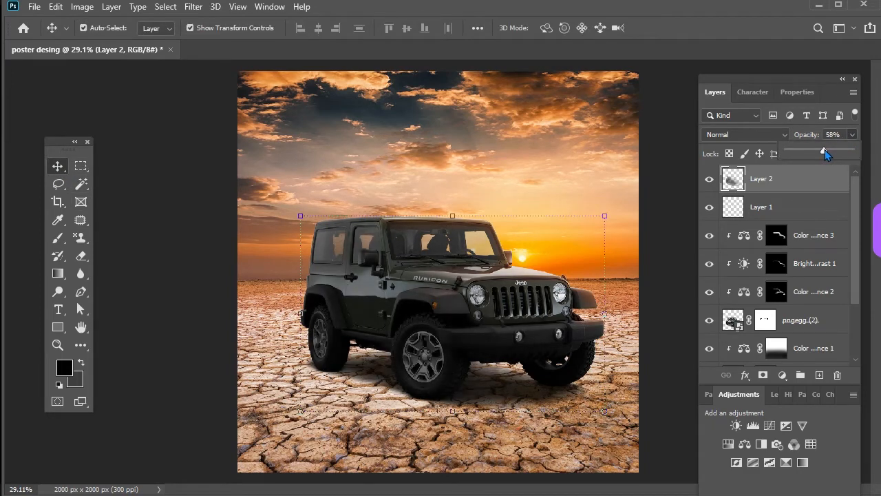
pyautogui.click(814, 240)
# - Add an empty layer directly above Color Balance 1, beneath the jeep layer
pyautogui.scroll(-3, 777, 236)
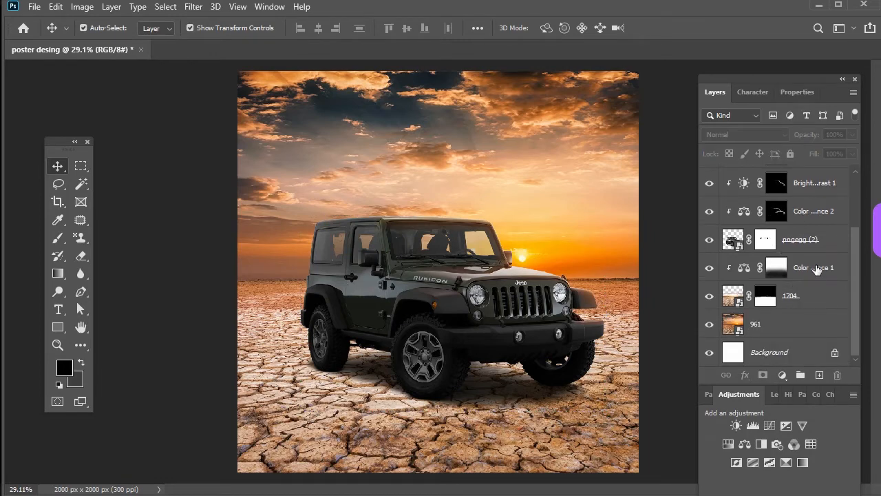
pyautogui.click(817, 269)
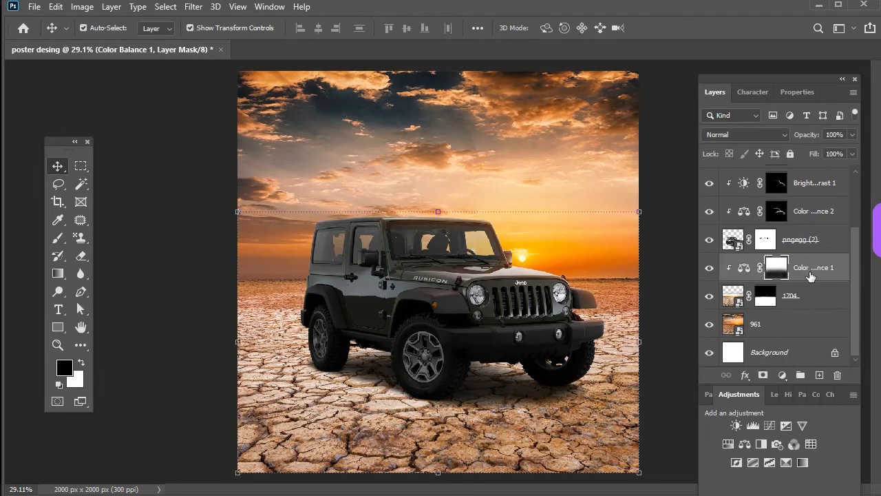
pyautogui.click(819, 375)
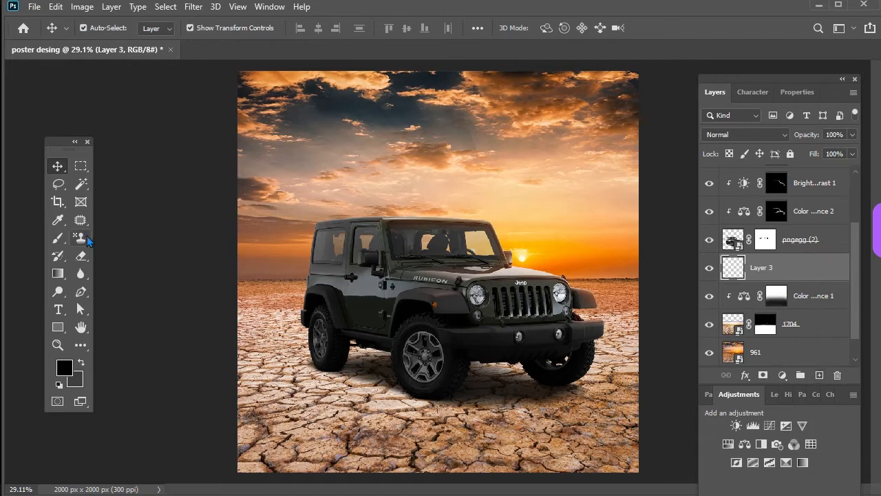
# - Draw a Pen path for the ground shadow from the rear wheel to the far front wheel, extending past the canvas's lower edge
pyautogui.click(80, 291)
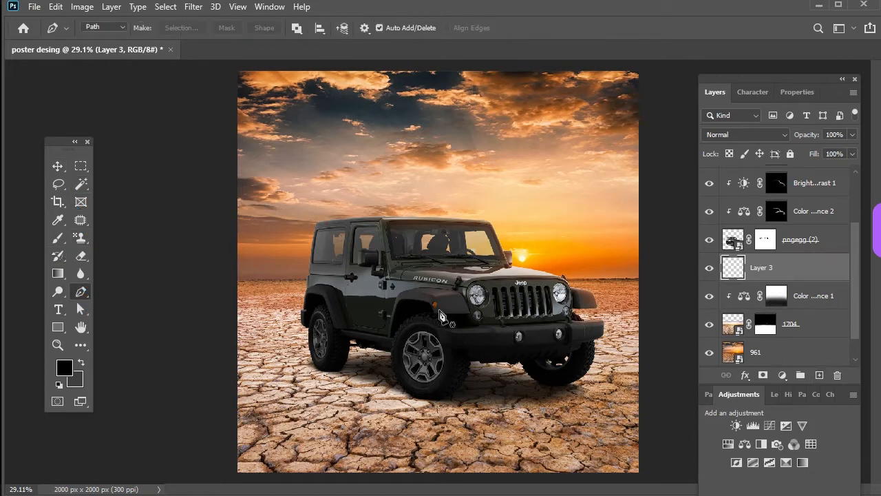
pyautogui.scroll(-1, 437, 306)
pyautogui.scroll(-1, 344, 354)
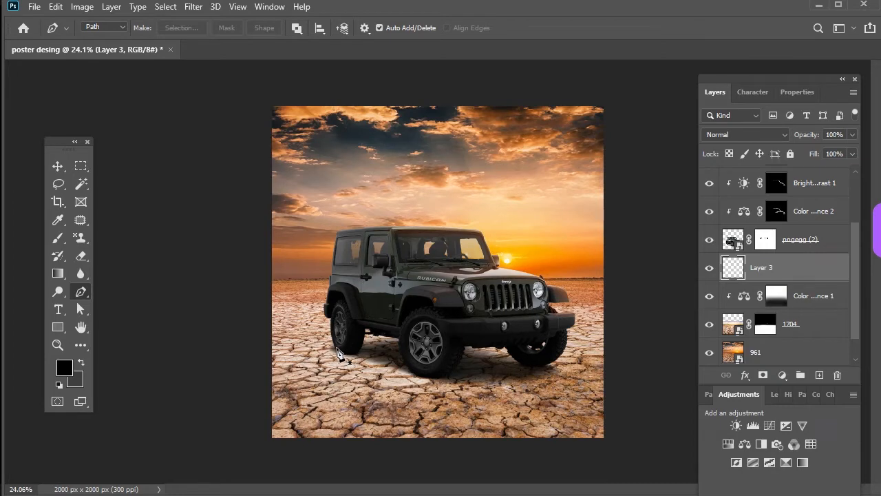
pyautogui.click(337, 350)
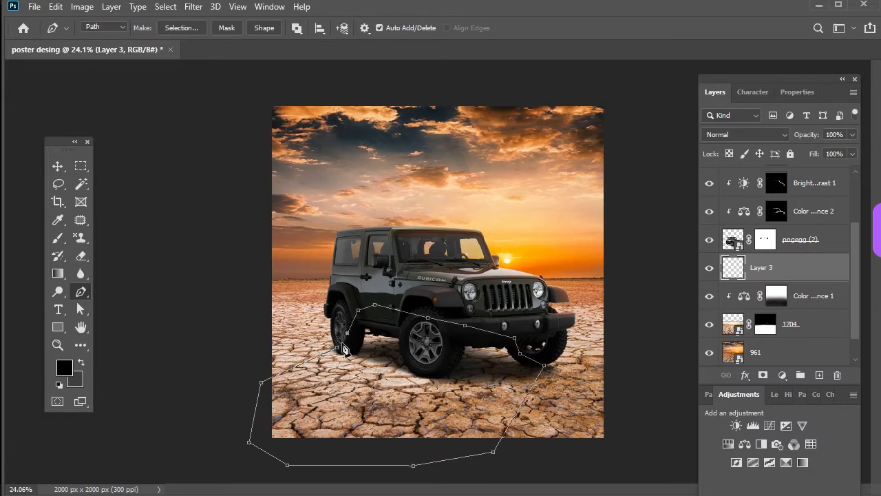
# - Convert the ground-shadow path into a new anti-aliased selection
pyautogui.rightClick(357, 353)
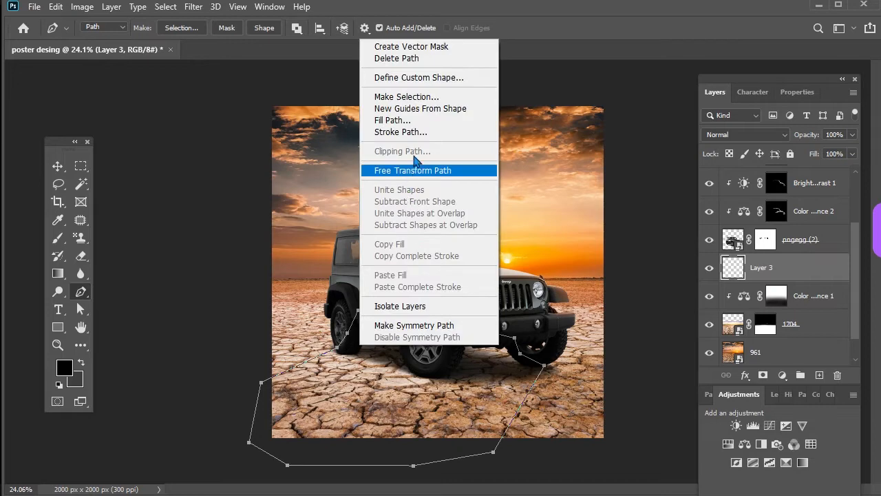
pyautogui.click(406, 95)
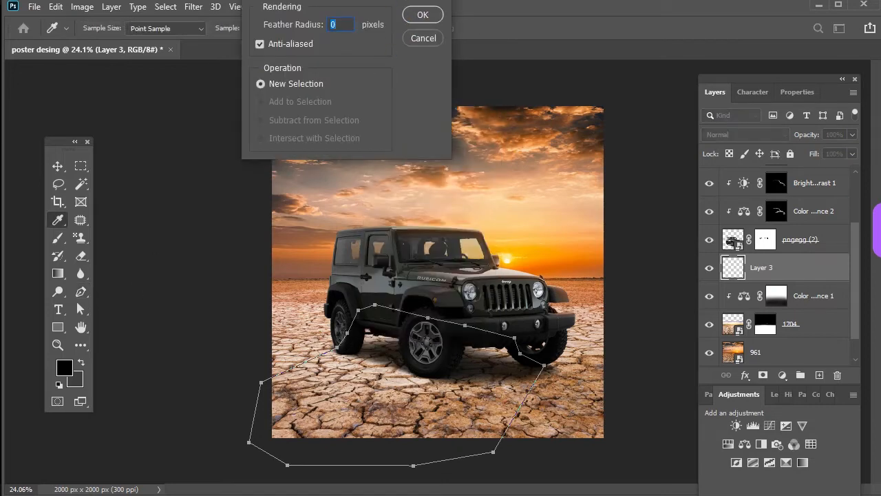
pyautogui.click(415, 118)
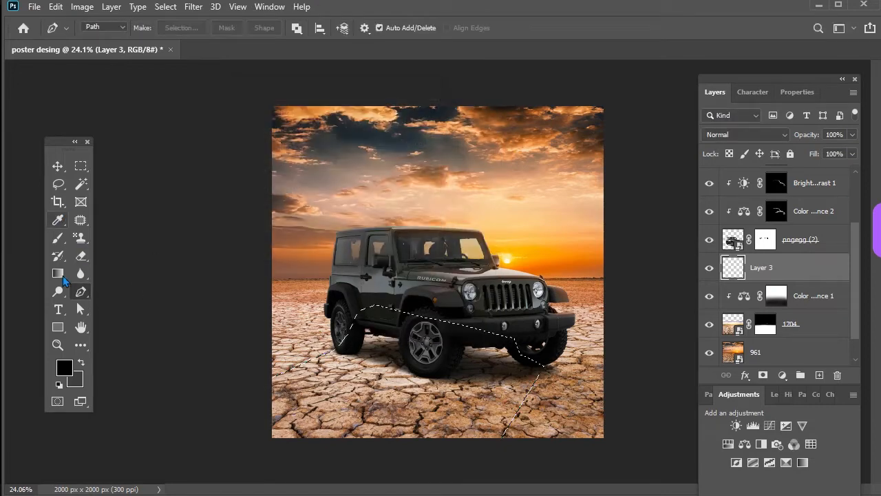
# - Fill the selection with a linear black-to-transparent gradient running from beneath the jeep to the canvas's lower edge, and deselect
pyautogui.click(59, 276)
pyautogui.moveTo(429, 333); pyautogui.dragTo(345, 446)
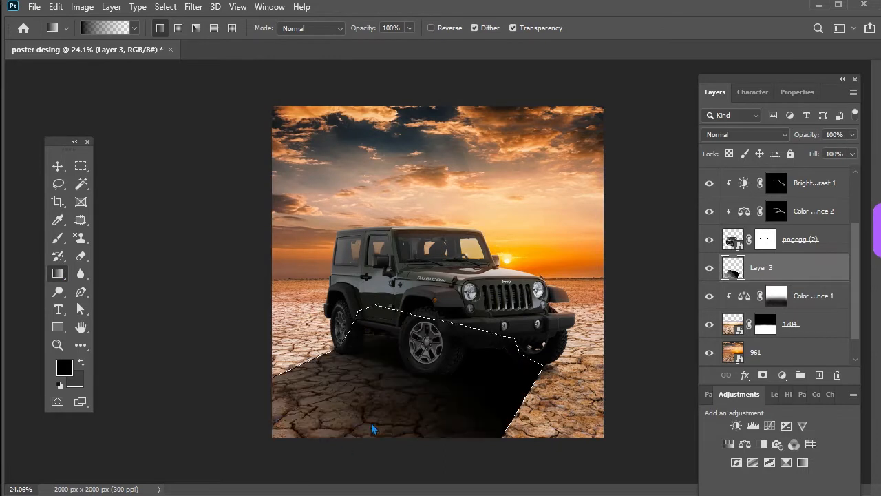
pyautogui.press('m')
pyautogui.hotkey('ctrl', 'd')
pyautogui.press('v')
# - Apply a Field Blur to the shadow layer, using a second pin near the canvas's lower edge with 99 px blur
pyautogui.click(192, 7)
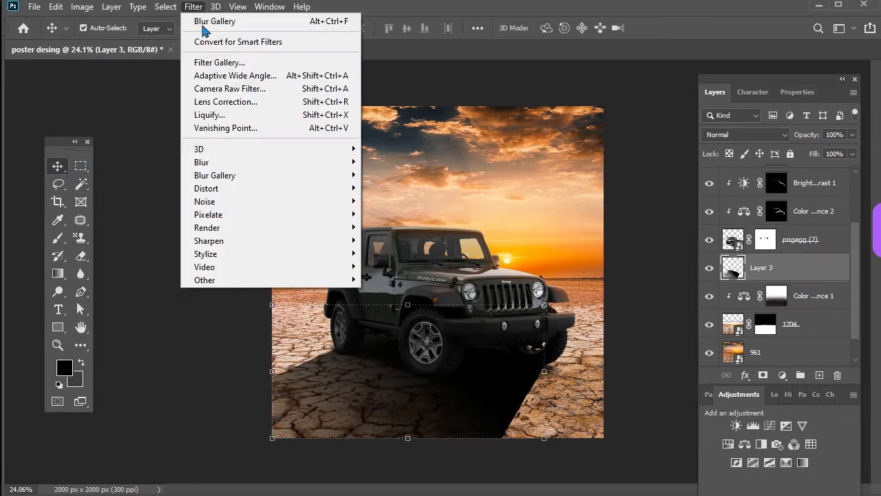
pyautogui.moveTo(289, 176)
pyautogui.click(389, 175)
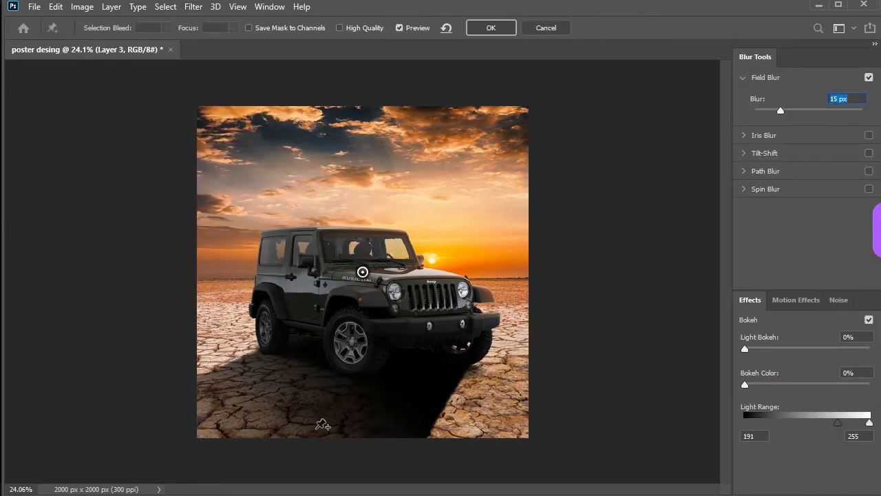
pyautogui.moveTo(780, 111); pyautogui.dragTo(806, 117)
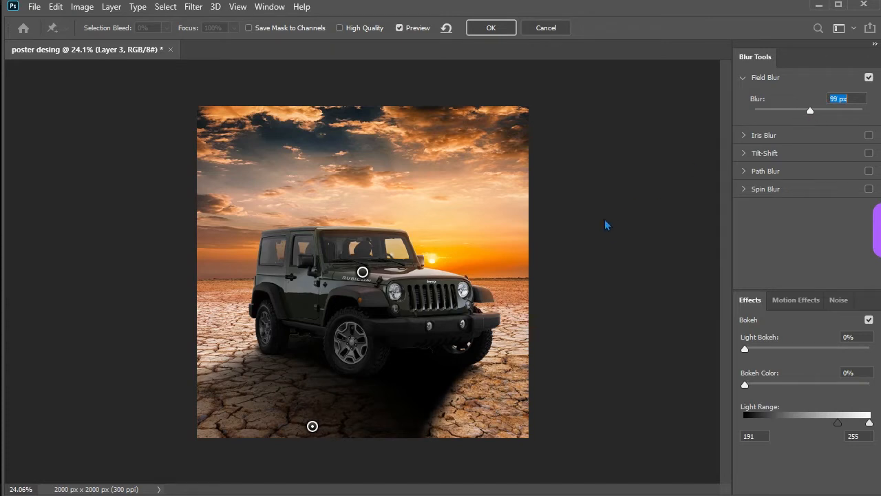
pyautogui.click(491, 27)
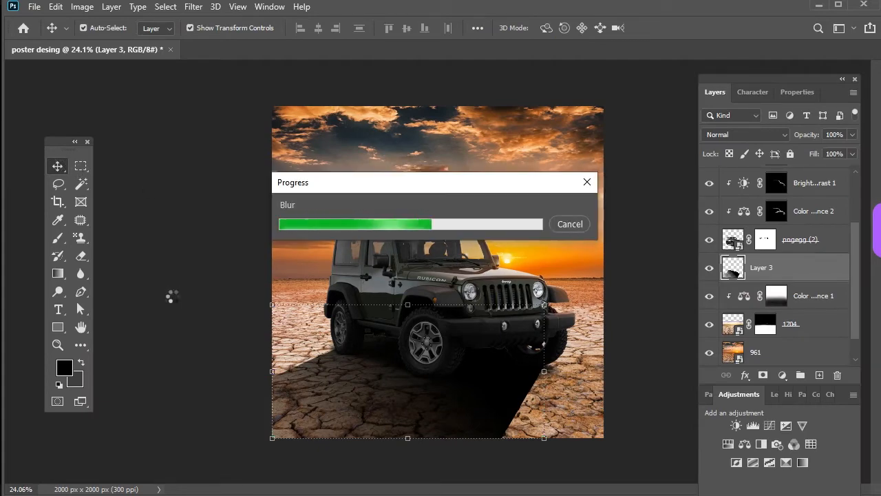
# - Add a mask to the shadow layer and fade its outer areas with a soft black brush at 27% opacity and 36% flow
pyautogui.click(762, 375)
pyautogui.press('b')
pyautogui.moveTo(507, 413); pyautogui.dragTo(477, 404)
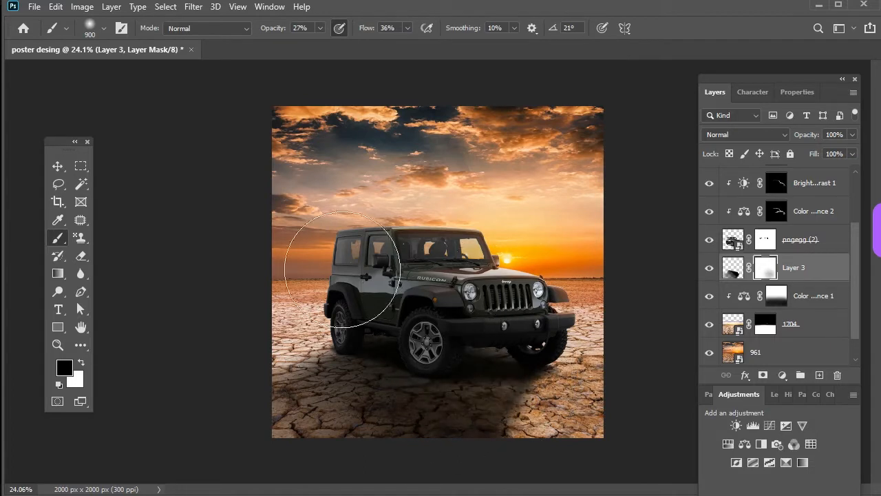
pyautogui.press('p')
pyautogui.click(57, 240)
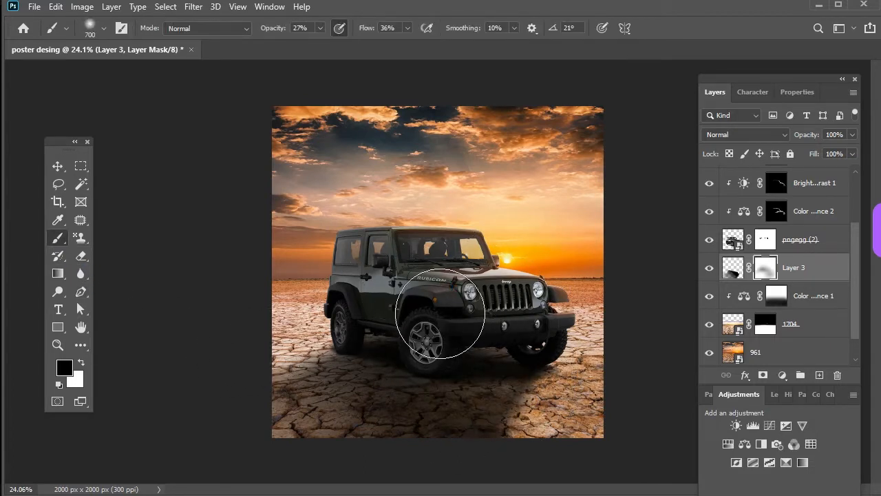
pyautogui.press(']')
pyautogui.press(']')
pyautogui.moveTo(554, 359)
pyautogui.mouseDown()
pyautogui.moveTo(529, 410)
pyautogui.moveTo(307, 417)
pyautogui.moveTo(249, 406)
pyautogui.moveTo(279, 382)
pyautogui.moveTo(258, 407)
pyautogui.moveTo(316, 432)
pyautogui.moveTo(535, 457)
pyautogui.mouseUp()
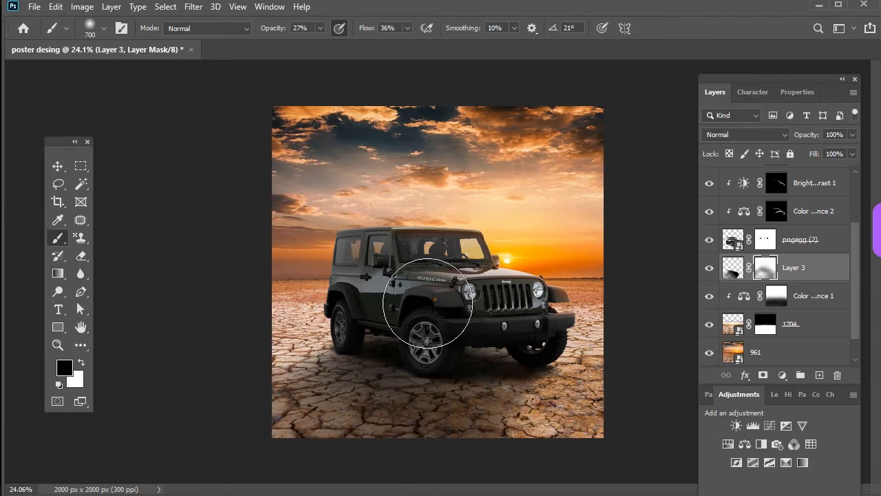
pyautogui.moveTo(387, 378); pyautogui.dragTo(466, 405)
pyautogui.press('v')
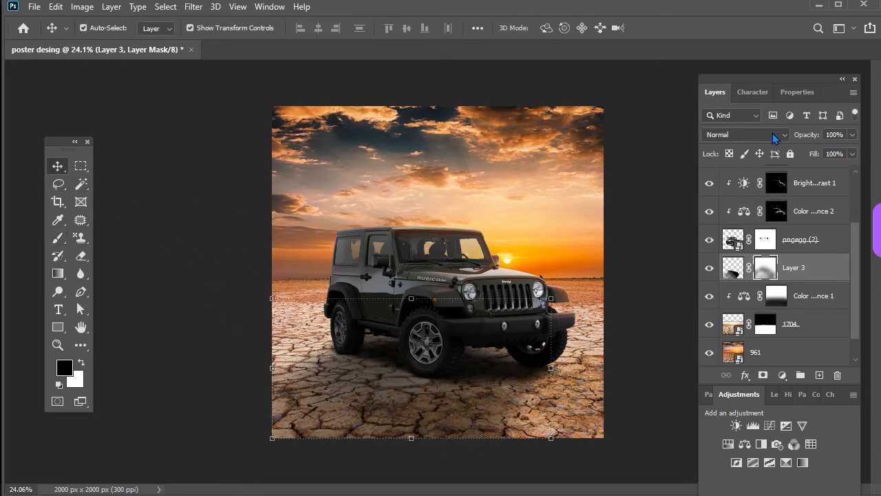
# - Set the ground-shadow layer's blend mode to Multiply
pyautogui.click(732, 267)
pyautogui.click(747, 134)
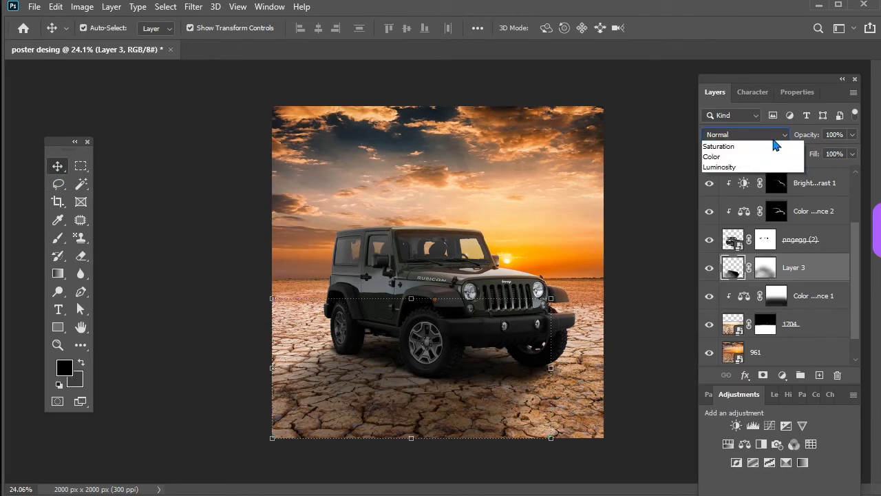
pyautogui.click(757, 191)
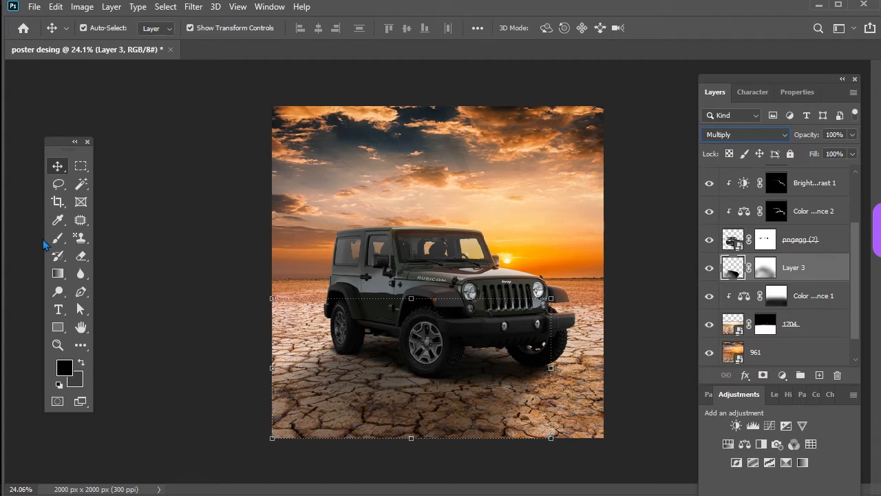
pyautogui.click(757, 271)
pyautogui.press('b')
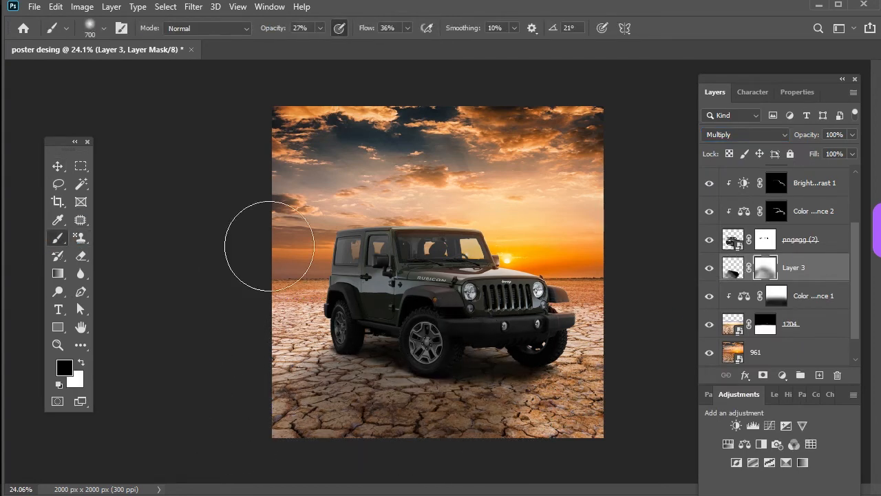
pyautogui.click(58, 166)
# - Add a Color Balance adjustment above the jeep's shading layer with the midtones' Cyan–Red value at +10
pyautogui.scroll(3, 784, 225)
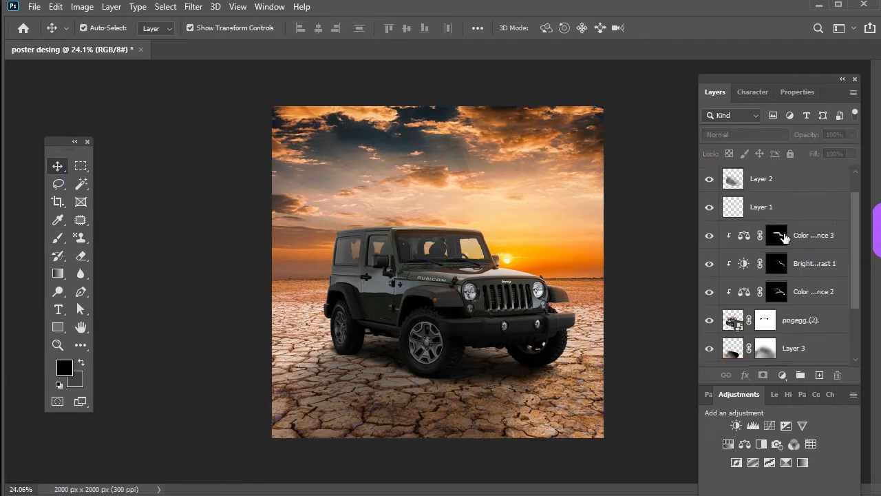
pyautogui.click(790, 201)
pyautogui.click(790, 191)
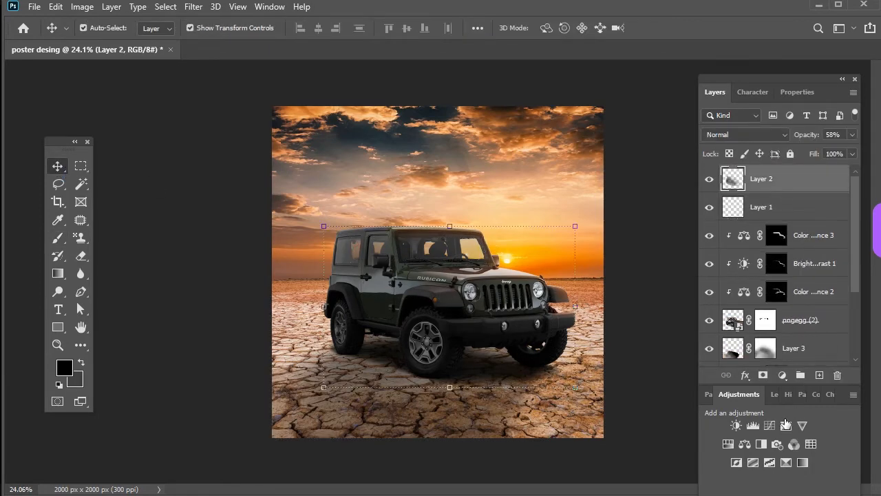
pyautogui.click(745, 444)
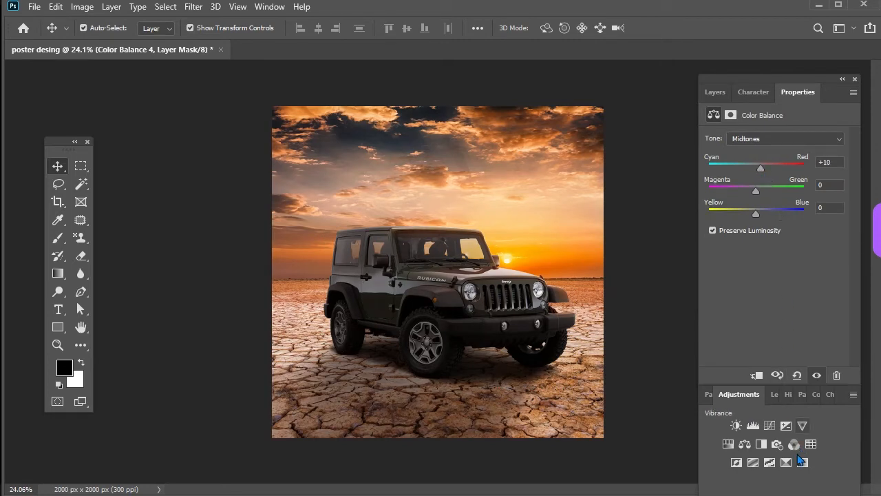
# - Add a Curves adjustment on top of the stack and lower the white point's output to 165
pyautogui.click(768, 426)
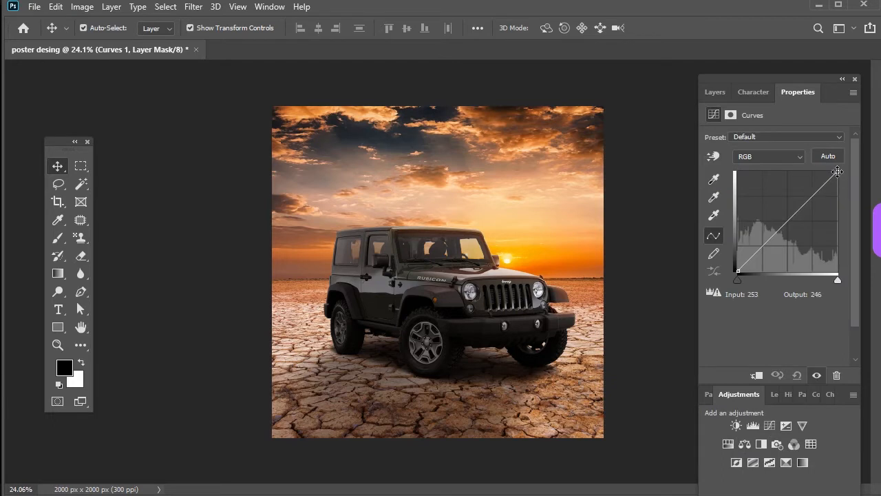
pyautogui.moveTo(835, 174); pyautogui.dragTo(839, 207)
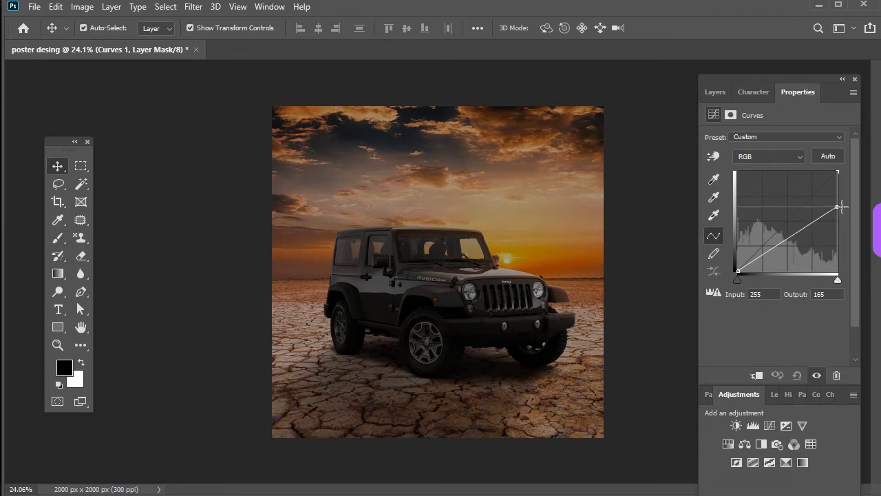
pyautogui.click(716, 92)
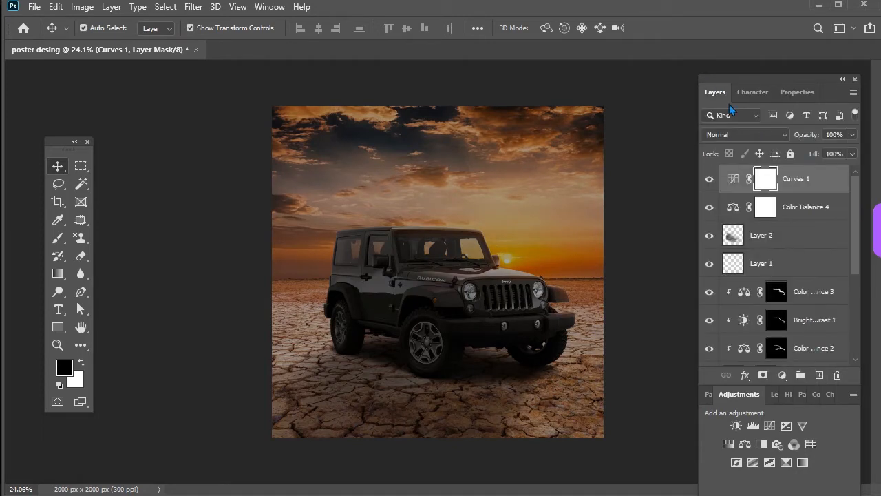
# - Paint the centre of the Curves mask black with a large soft brush, finishing at 1300 px, 85% opacity and 77% flow, for a vignette
pyautogui.click(58, 238)
pyautogui.press(']')
pyautogui.press(']')
pyautogui.press(']')
pyautogui.press(']')
pyautogui.press(']')
pyautogui.press(']')
pyautogui.click(454, 290)
pyautogui.moveTo(285, 32); pyautogui.dragTo(290, 33)
pyautogui.moveTo(367, 35); pyautogui.dragTo(382, 33)
pyautogui.click(448, 304)
pyautogui.press('[')
pyautogui.moveTo(400, 239)
pyautogui.mouseDown()
pyautogui.moveTo(403, 297)
pyautogui.moveTo(392, 297)
pyautogui.moveTo(502, 311)
pyautogui.moveTo(413, 295)
pyautogui.moveTo(393, 314)
pyautogui.moveTo(452, 324)
pyautogui.moveTo(423, 265)
pyautogui.moveTo(393, 314)
pyautogui.moveTo(395, 298)
pyautogui.mouseUp()
pyautogui.press(']')
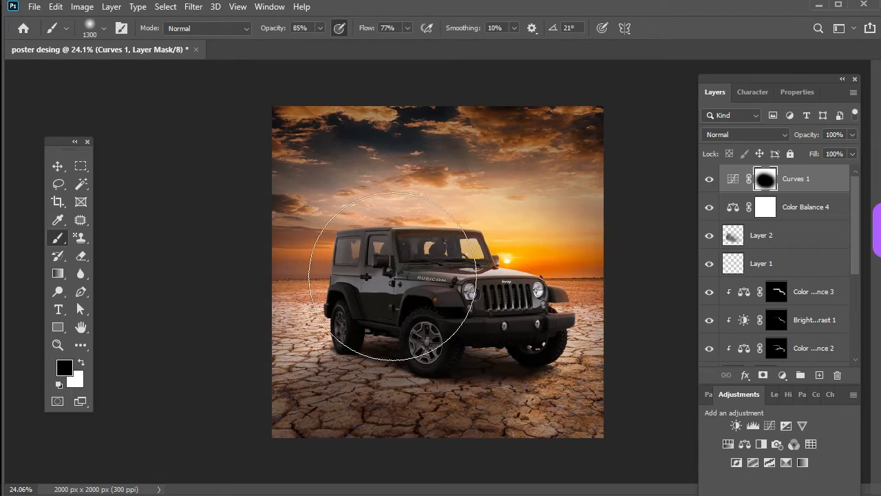
pyautogui.click(58, 166)
pyautogui.click(188, 202)
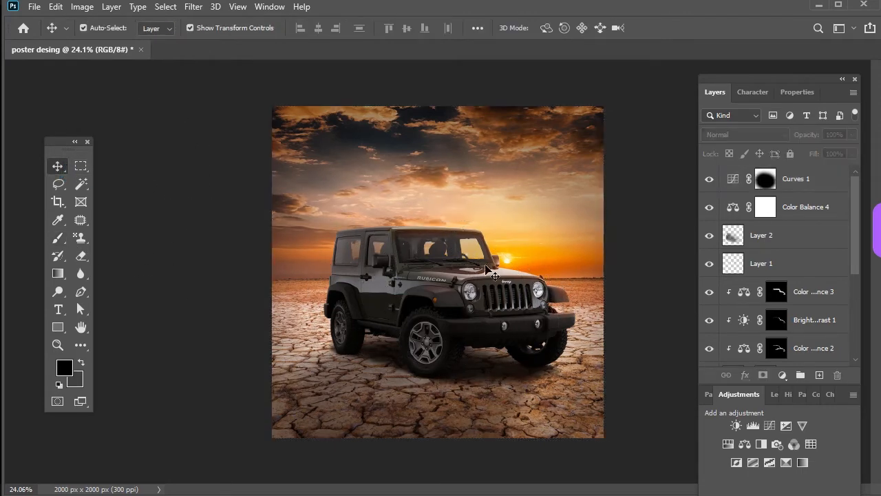
# - Group the layers from the jeep's shading layer, Layer 2, down to the ground shadow, Layer 3
pyautogui.click(798, 216)
pyautogui.click(710, 235)
pyautogui.click(710, 236)
pyautogui.scroll(-1, 812, 261)
pyautogui.click(805, 241)
pyautogui.click(803, 212)
pyautogui.scroll(-3, 806, 236)
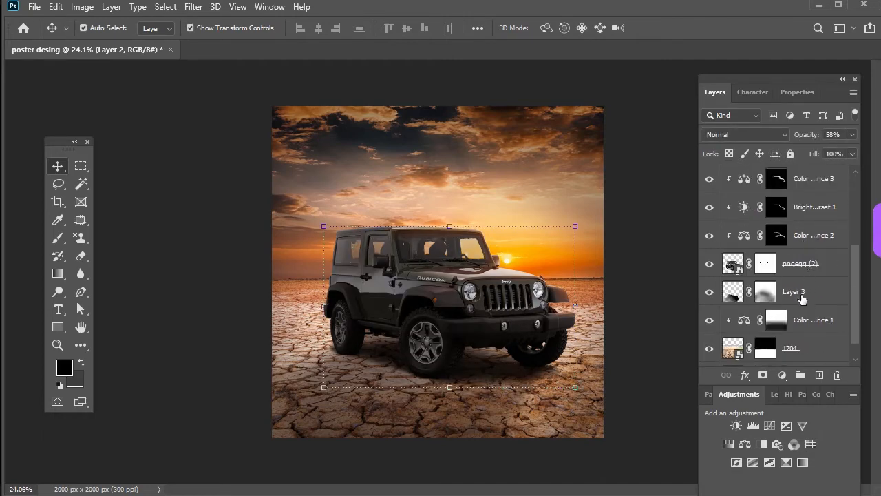
pyautogui.scroll(-1, 801, 296)
pyautogui.keyDown('shift'); pyautogui.click(807, 264); pyautogui.keyUp('shift')
pyautogui.hotkey('ctrl', 'g')
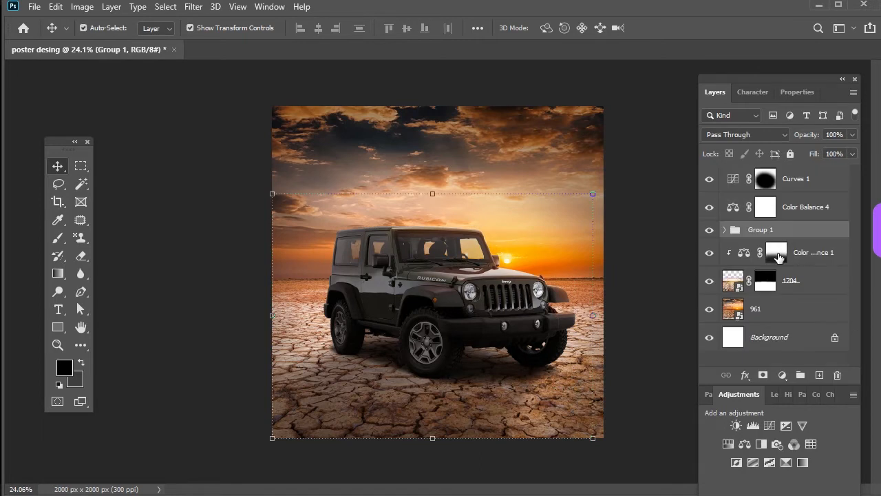
# - Scale the jeep group proportionally to 111.09% and reposition it on the canvas
pyautogui.moveTo(272, 437); pyautogui.dragTo(249, 454)
pyautogui.moveTo(445, 327); pyautogui.dragTo(450, 319)
pyautogui.moveTo(598, 446); pyautogui.dragTo(601, 450)
pyautogui.moveTo(252, 320); pyautogui.dragTo(244, 319)
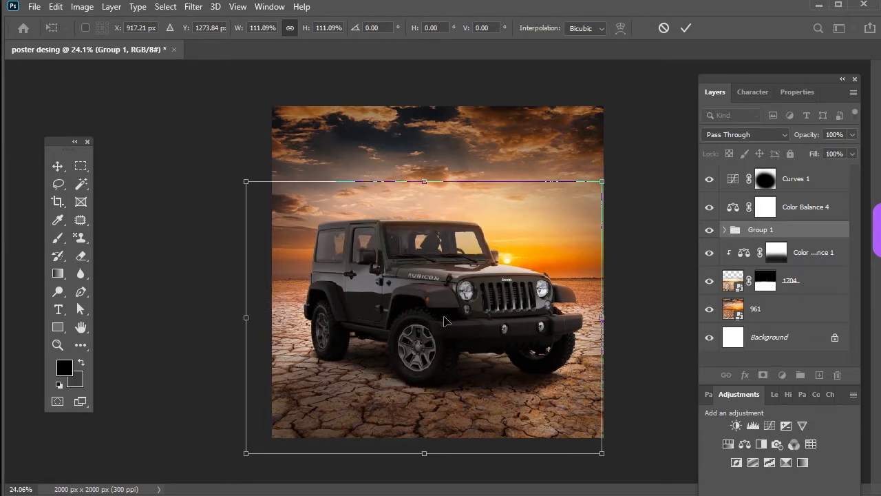
# - Nudge the enlarged jeep group to X 921.36 px and Y 1282.15 px, and apply the transform
pyautogui.press('Down')
pyautogui.press('Down')
pyautogui.press('Right')
pyautogui.press('Right')
pyautogui.press('Down')
pyautogui.press('Down')
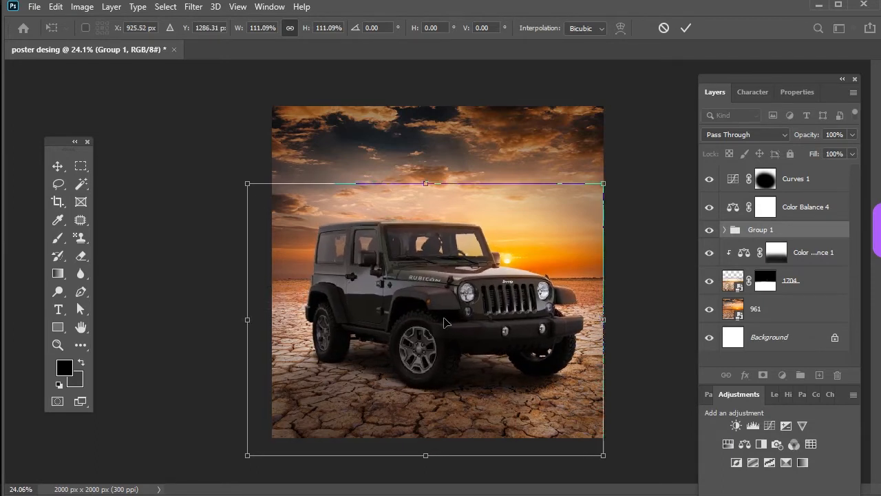
pyautogui.press('Left')
pyautogui.press('Up')
pyautogui.press('Up')
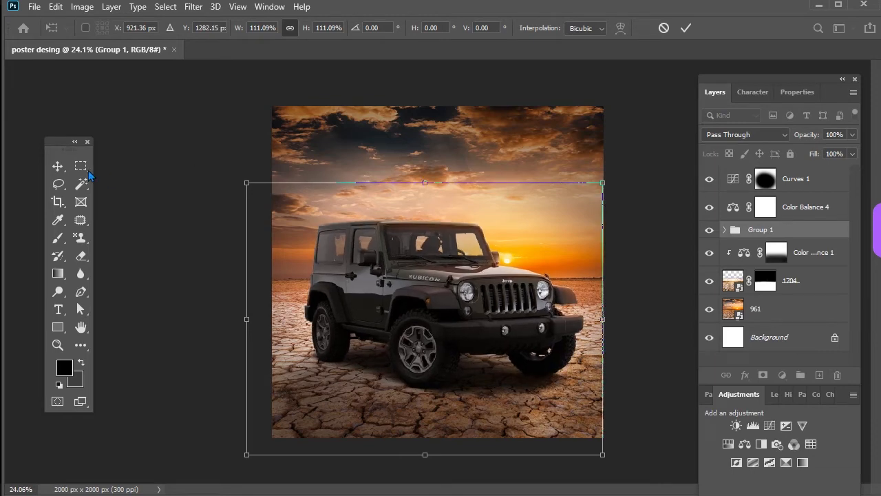
pyautogui.click(155, 224)
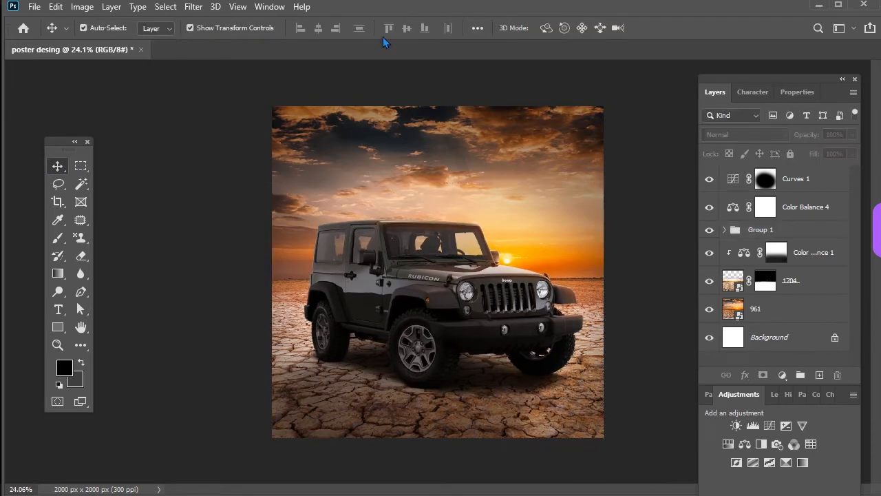
# - Restore some shadow beside the front wheel by painting white on Layer 3's mask with a 900 px brush, 15% opacity, 20% flow
pyautogui.hotkey('ctrl', '0')
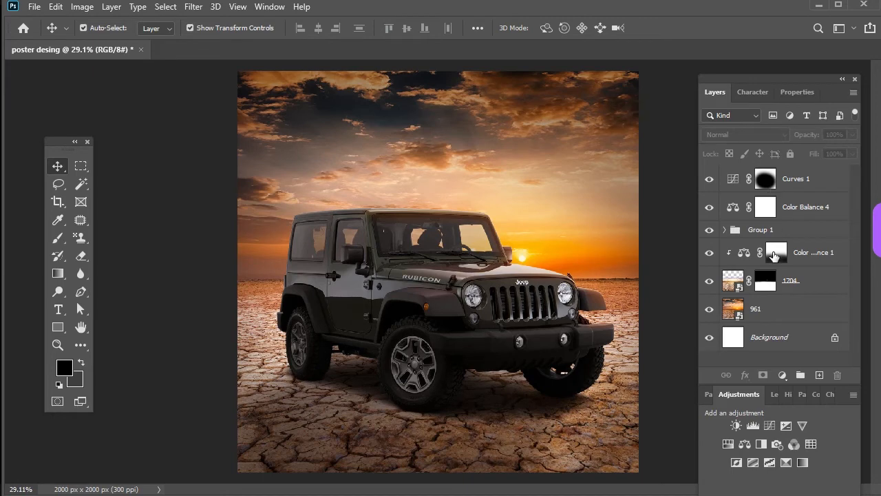
pyautogui.click(724, 230)
pyautogui.scroll(-3, 778, 275)
pyautogui.click(775, 309)
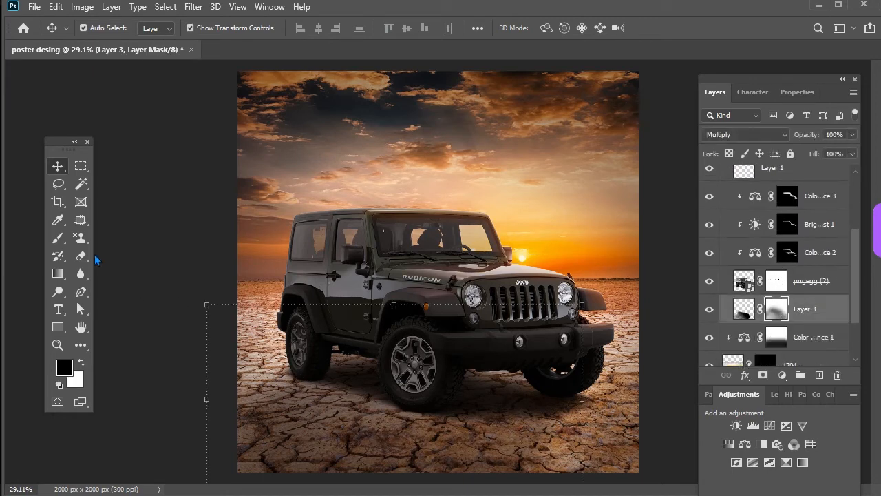
pyautogui.click(58, 238)
pyautogui.moveTo(282, 29); pyautogui.dragTo(253, 28)
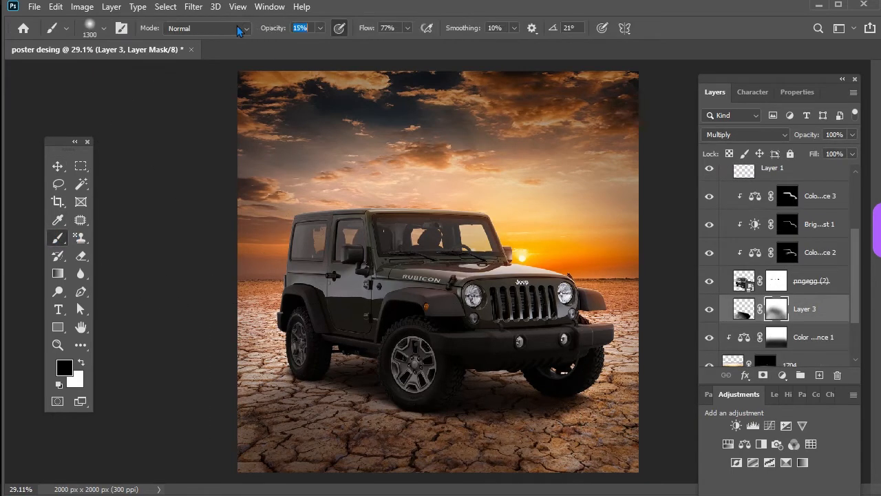
pyautogui.moveTo(364, 33); pyautogui.dragTo(321, 33)
pyautogui.press('[')
pyautogui.press('[')
pyautogui.press('[')
pyautogui.press('[')
pyautogui.press('x')
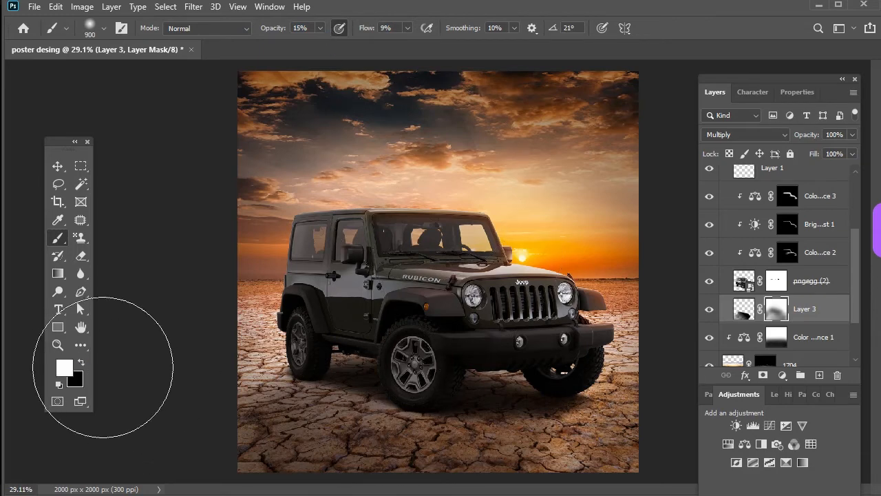
pyautogui.moveTo(371, 33); pyautogui.dragTo(371, 33)
pyautogui.moveTo(407, 418); pyautogui.dragTo(372, 415)
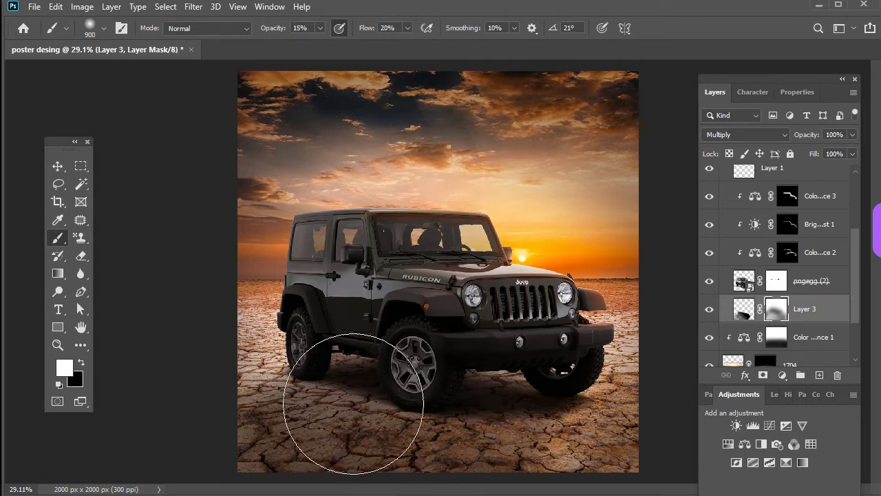
# - Lower the opacity of the ground shadow, Layer 3, to about 83% and collapse Group 1
pyautogui.click(57, 166)
pyautogui.click(852, 134)
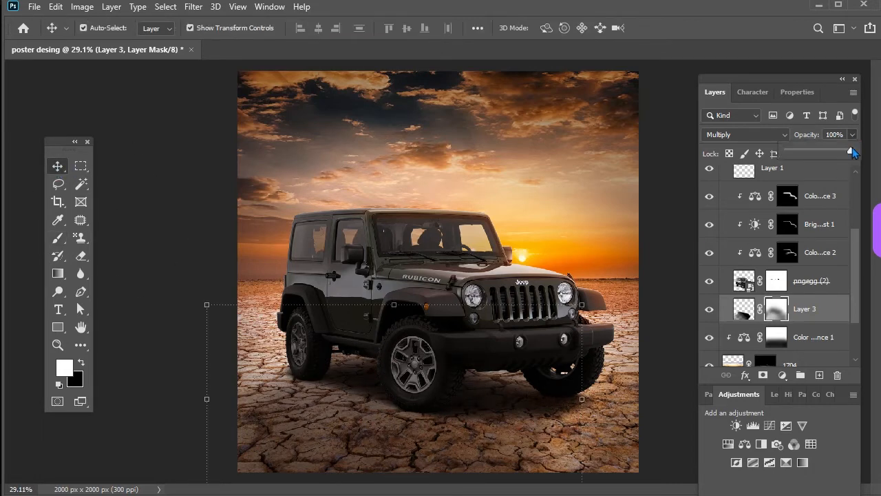
pyautogui.moveTo(843, 149); pyautogui.dragTo(838, 149)
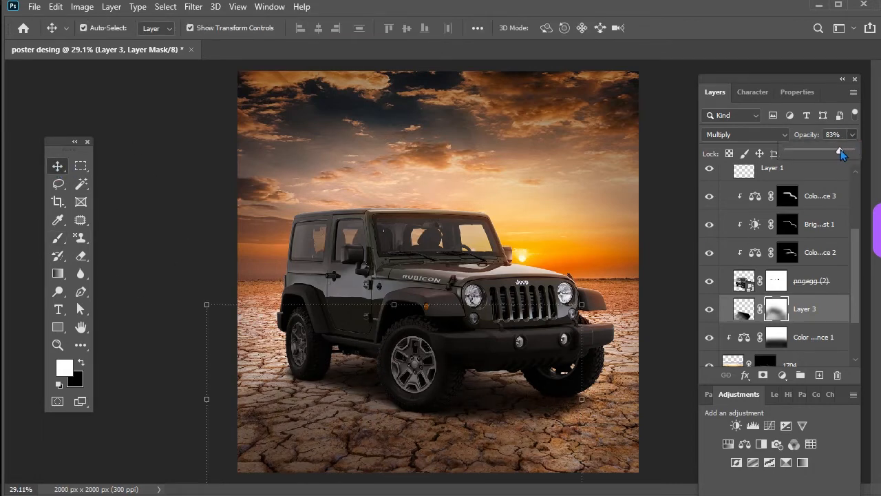
pyautogui.click(198, 269)
pyautogui.scroll(2, 795, 229)
pyautogui.click(724, 230)
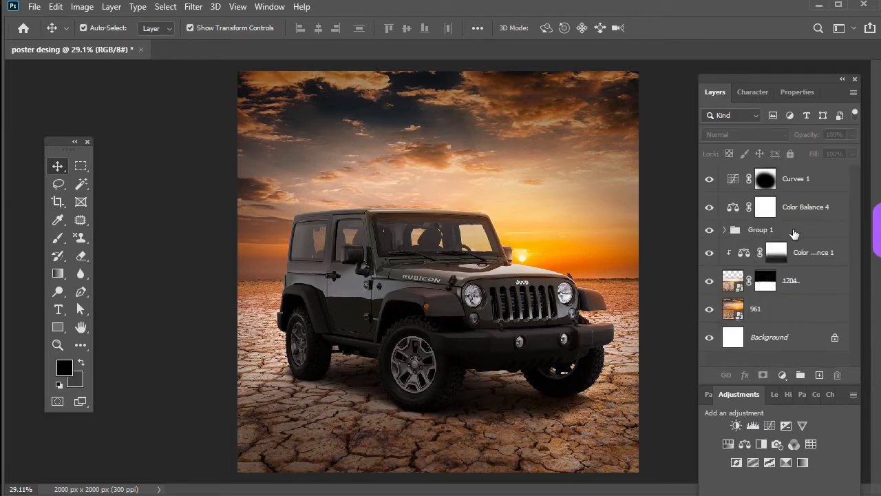
# - Add a Solid Color fill layer in dark orange-red, 982f06, above the Curves 1 layer
pyautogui.click(807, 178)
pyautogui.click(781, 375)
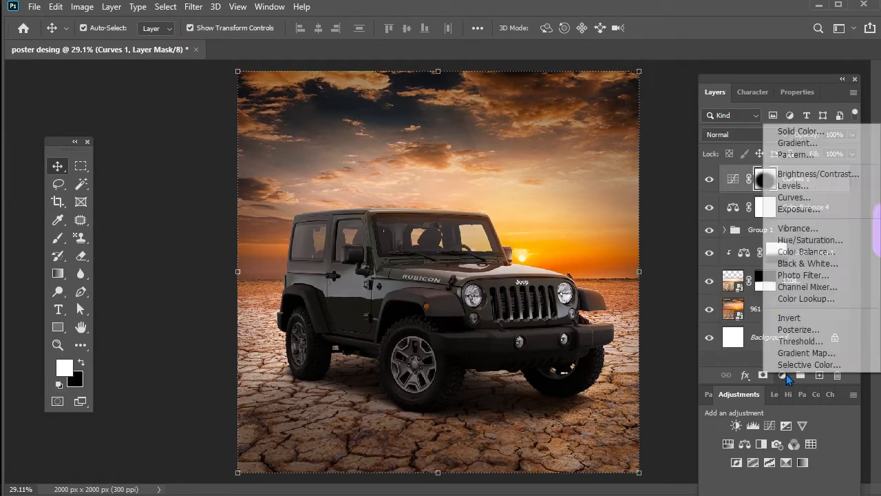
pyautogui.click(786, 130)
pyautogui.moveTo(282, 249); pyautogui.dragTo(691, 205)
pyautogui.moveTo(671, 396)
pyautogui.mouseDown()
pyautogui.moveTo(674, 404)
pyautogui.moveTo(674, 395)
pyautogui.mouseUp()
pyautogui.moveTo(646, 290); pyautogui.dragTo(648, 298)
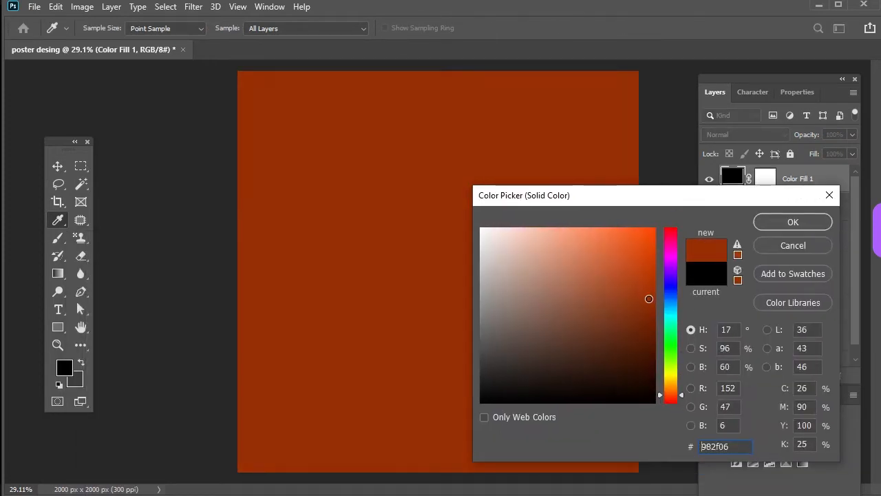
pyautogui.click(793, 223)
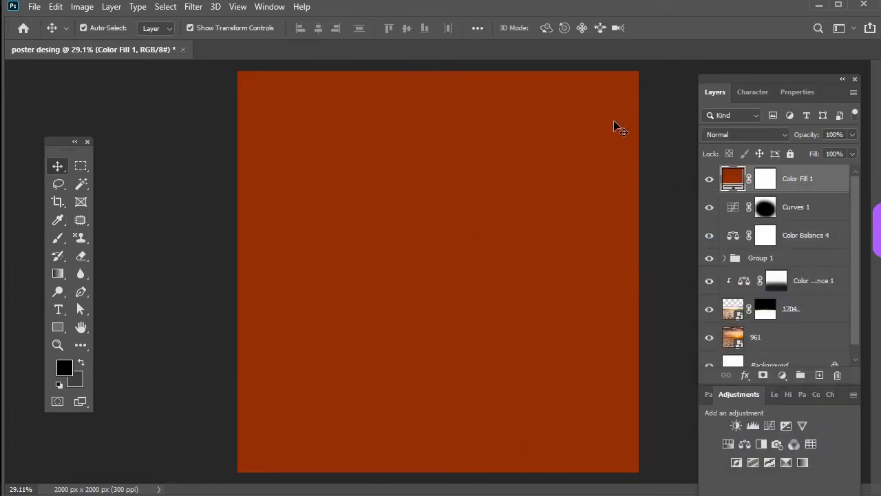
# - Set the Color Fill 1 layer to Soft Light blending at 34% opacity
pyautogui.click(750, 134)
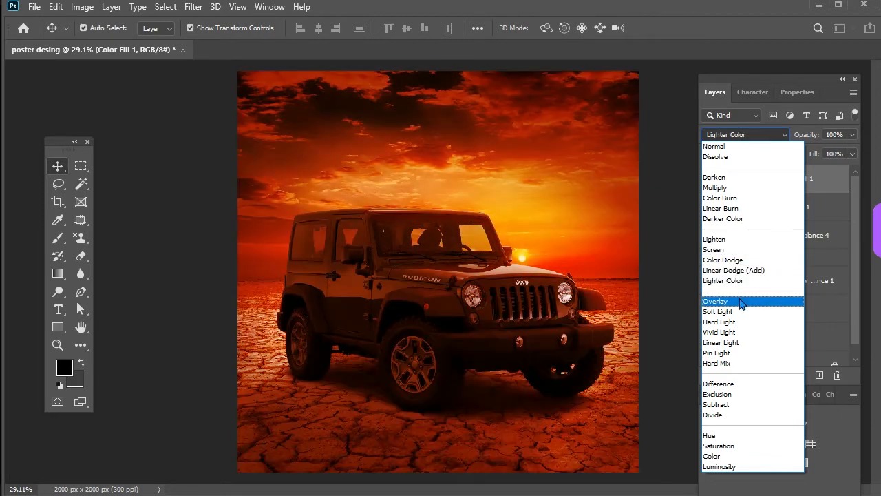
pyautogui.click(741, 313)
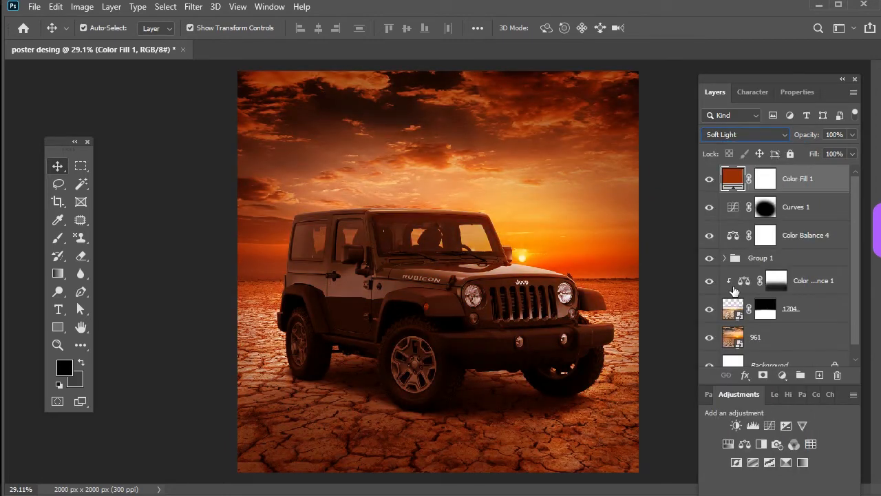
pyautogui.click(852, 135)
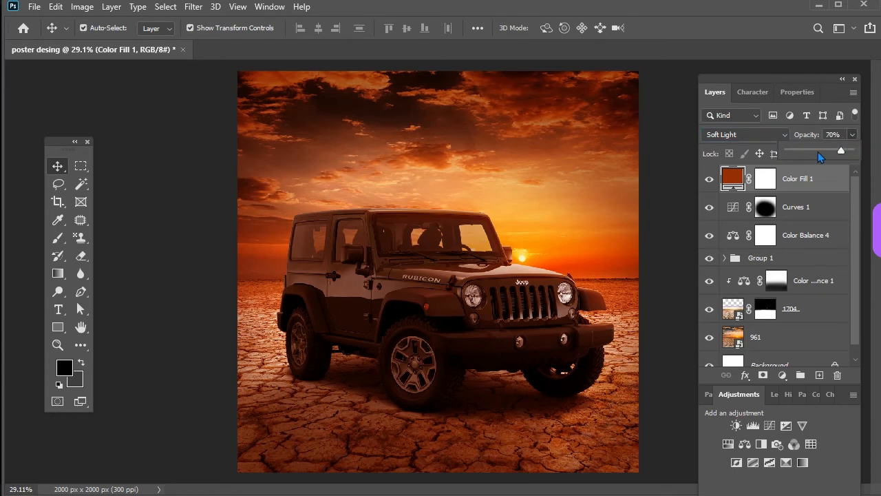
pyautogui.moveTo(817, 153); pyautogui.dragTo(812, 152)
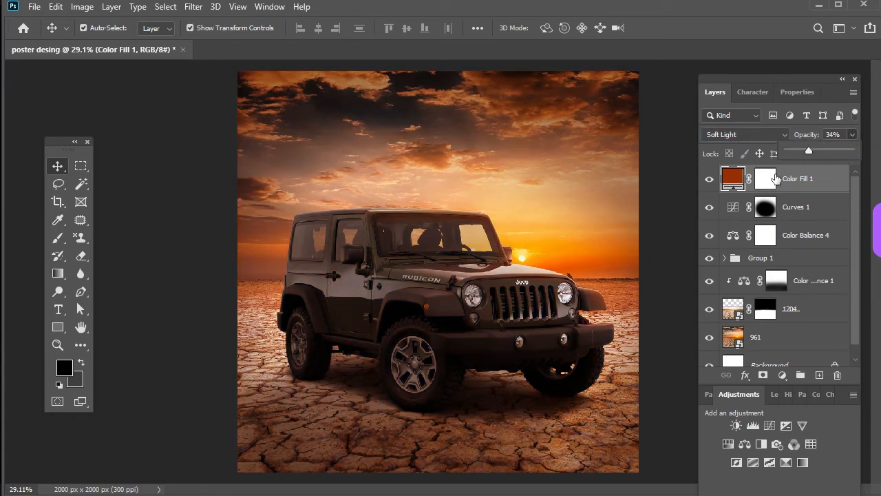
pyautogui.click(498, 203)
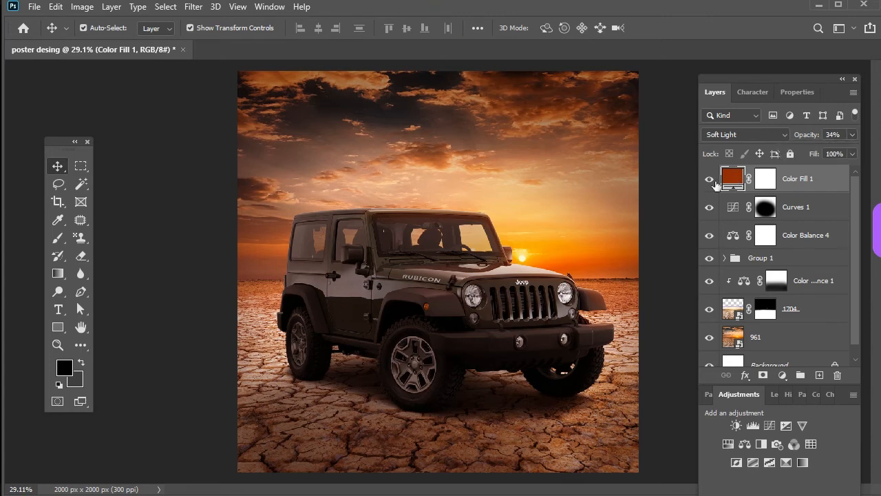
# - Change the fill layer's colour to brown 6b3600 and set its opacity to 35%
pyautogui.doubleClick(737, 183)
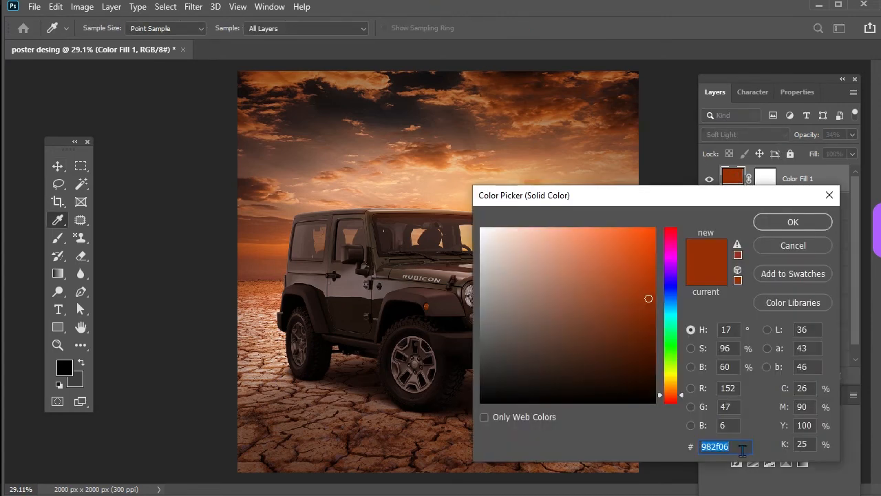
pyautogui.write('06b3600')
pyautogui.click(803, 220)
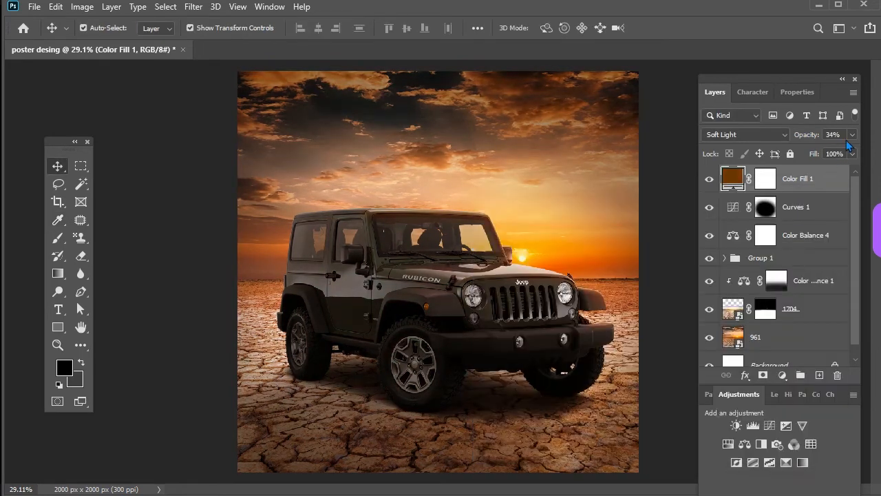
pyautogui.write('35')
pyautogui.press('Return')
pyautogui.scroll(4, 647, 231)
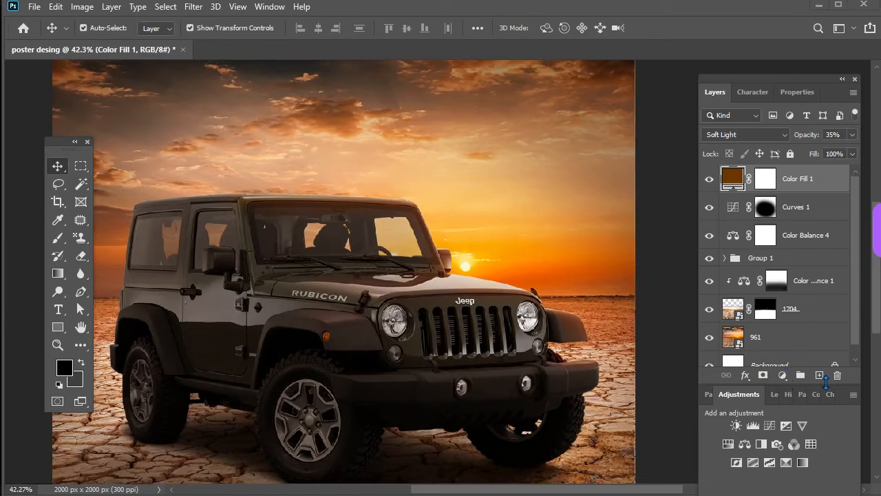
# - Add a new layer above Color Fill 1 and draw a black-to-transparent gradient upward from the poster's bottom edge
pyautogui.click(820, 376)
pyautogui.hotkey('ctrl', '0')
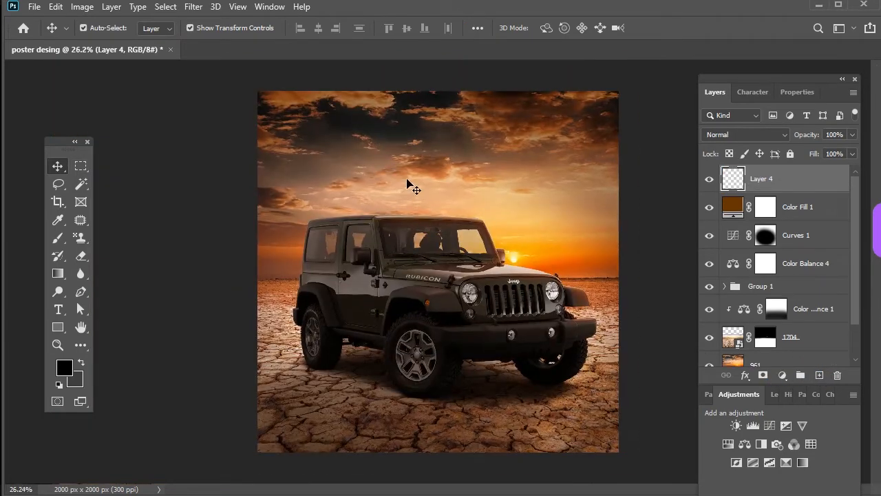
pyautogui.scroll(-2, 747, 331)
pyautogui.press('m')
pyautogui.click(735, 353)
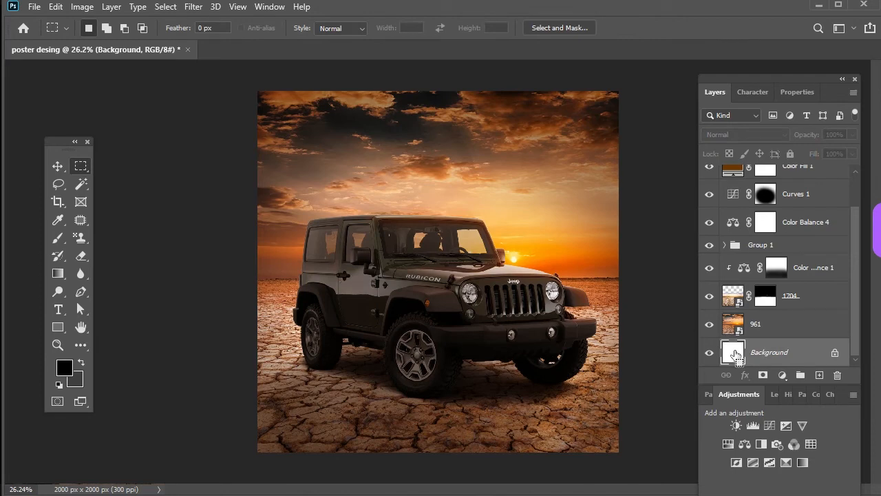
pyautogui.scroll(-1, 564, 339)
pyautogui.scroll(2, 823, 267)
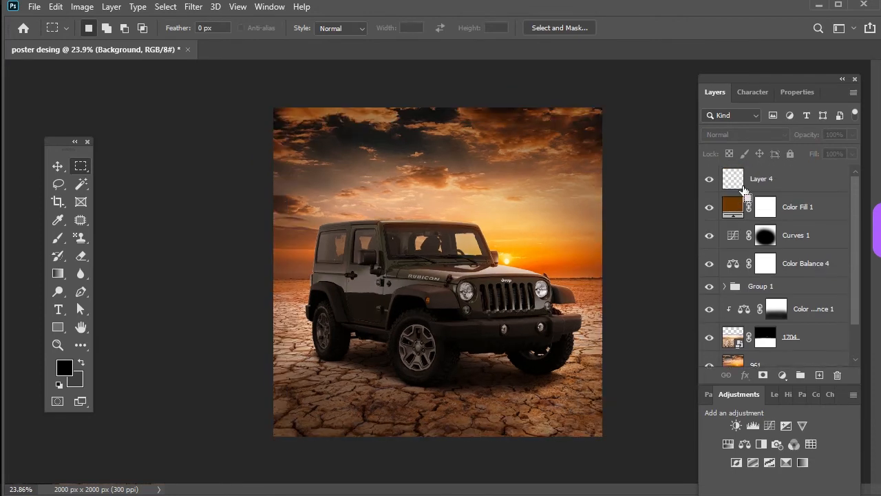
pyautogui.moveTo(510, 232); pyautogui.dragTo(547, 246)
pyautogui.hotkey('ctrl', 'a')
pyautogui.click(58, 274)
pyautogui.moveTo(412, 432); pyautogui.dragTo(421, 310)
pyautogui.hotkey('ctrl', 'd')
# - Stretch the black gradient upward, shift it down past the canvas's bottom edge, and apply the transform
pyautogui.click(77, 168)
pyautogui.click(60, 166)
pyautogui.moveTo(437, 366); pyautogui.dragTo(438, 292)
pyautogui.moveTo(452, 365); pyautogui.dragTo(453, 389)
pyautogui.press('Return')
# - Move the gradient, Layer 4, directly below Group 1 and set its opacity to 65%
pyautogui.moveTo(775, 179); pyautogui.dragTo(780, 295)
pyautogui.click(852, 135)
pyautogui.moveTo(852, 150); pyautogui.dragTo(832, 152)
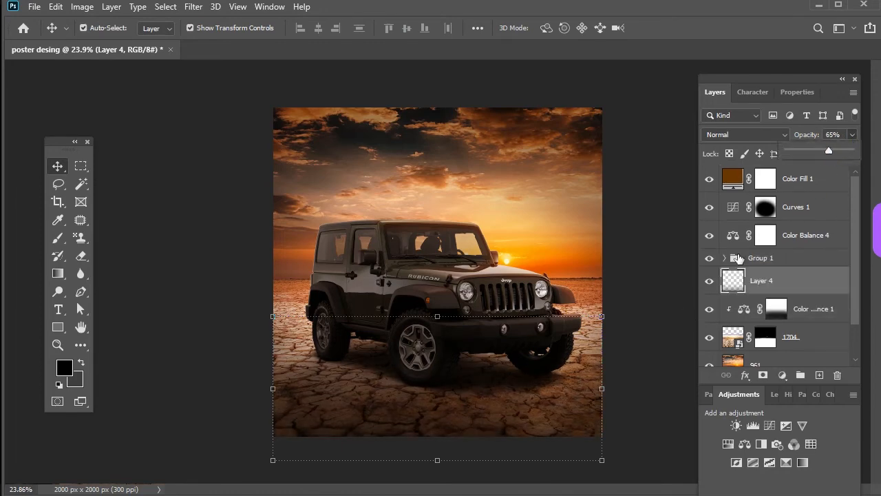
pyautogui.click(709, 283)
pyautogui.click(710, 282)
pyautogui.click(647, 380)
pyautogui.scroll(-3, 628, 319)
pyautogui.scroll(2, 499, 370)
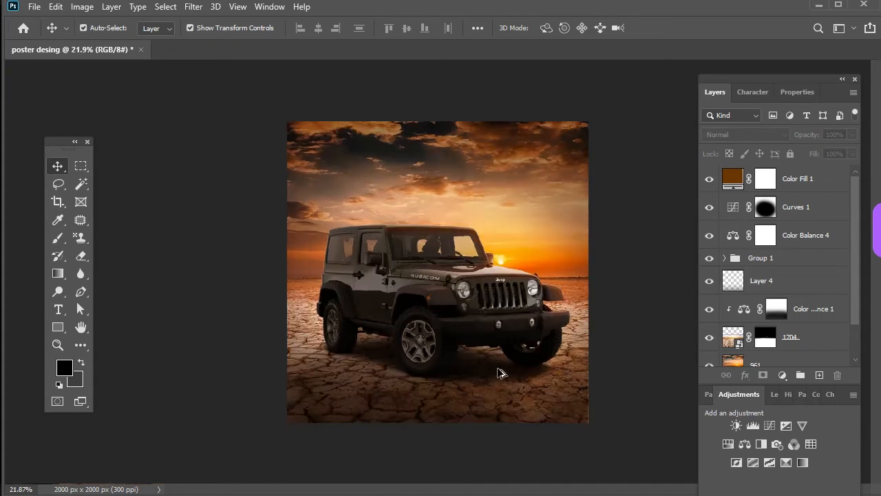
pyautogui.scroll(2, 499, 370)
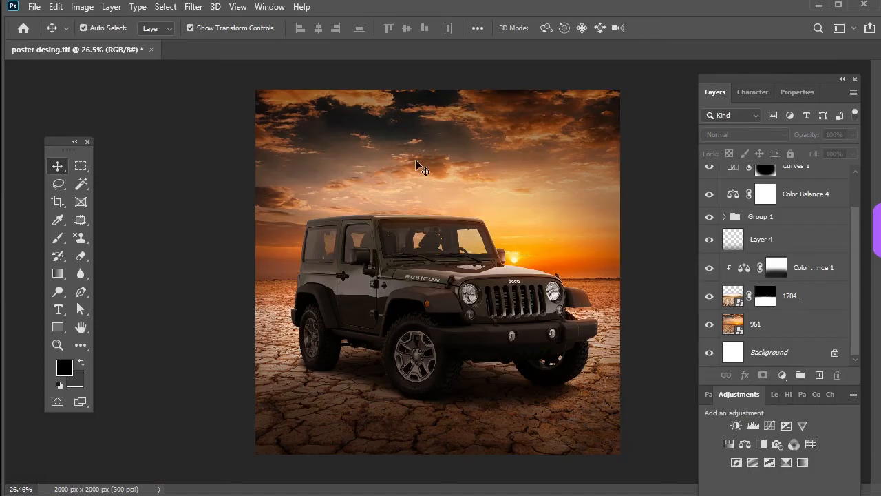
# - Add the white 11 pt Montserrat Black text "ENTER FOR CHANCE TO WIN TO DAY" on the ground below the jeep
pyautogui.click(58, 309)
pyautogui.click(353, 425)
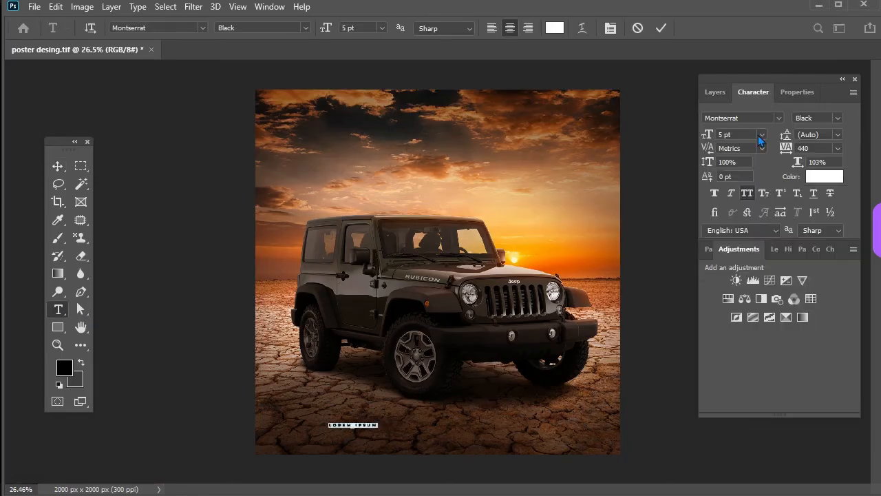
pyautogui.moveTo(410, 424); pyautogui.dragTo(297, 428)
pyautogui.write('EN')
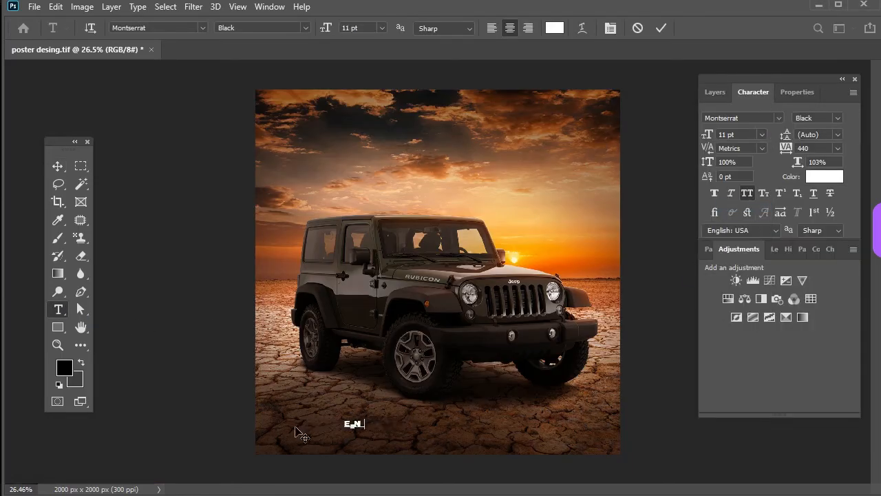
pyautogui.write('TER FOR C')
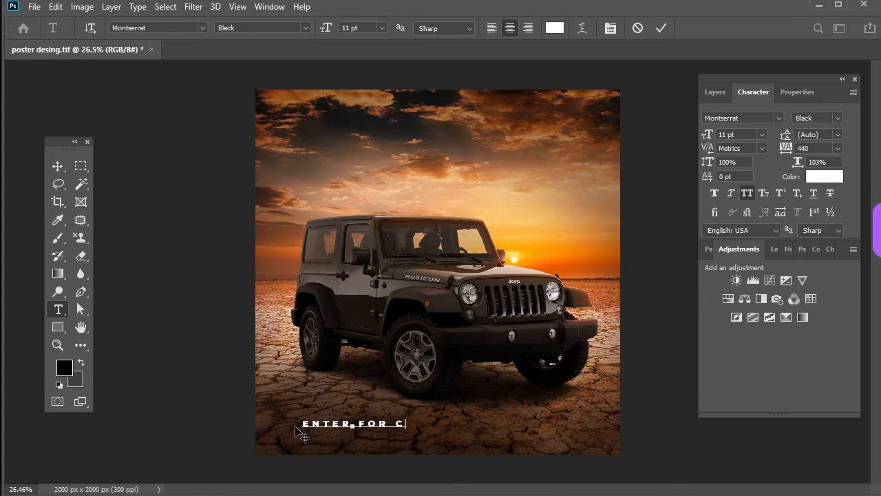
pyautogui.write('HANCE TOWIN TO DAY')
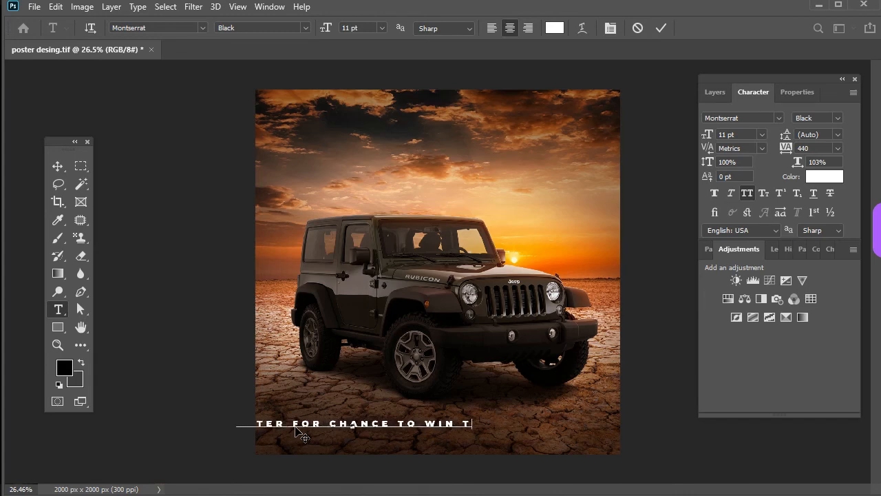
pyautogui.click(58, 166)
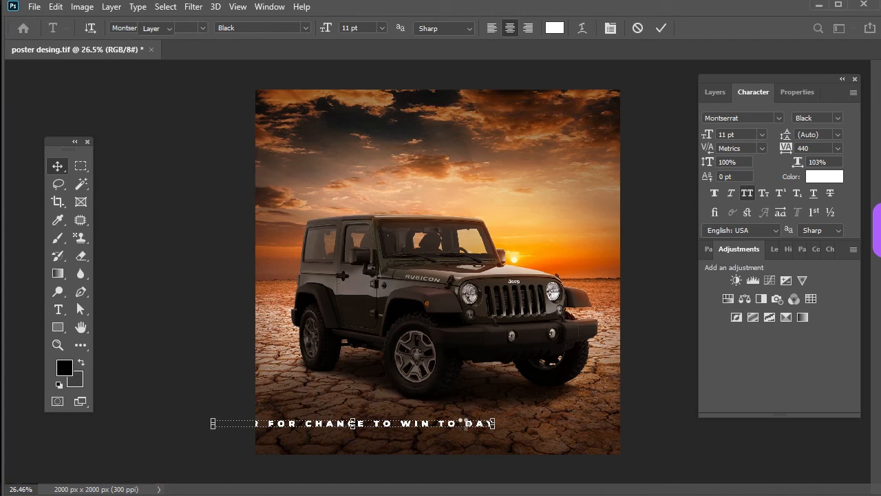
# - Move the text line fully onto the canvas and set its tracking to 180 and size to 15 pt
pyautogui.moveTo(478, 429); pyautogui.dragTo(557, 423)
pyautogui.click(836, 148)
pyautogui.click(829, 300)
pyautogui.scroll(4, 807, 148)
pyautogui.click(740, 136)
pyautogui.scroll(3, 740, 137)
pyautogui.scroll(1, 740, 136)
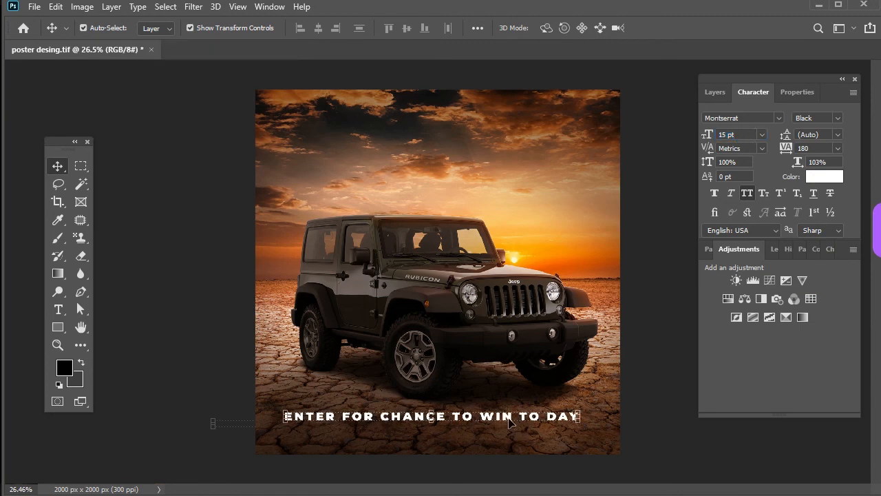
# - Centre the text line horizontally on the canvas and clear the selection
pyautogui.press('F7')
pyautogui.hotkey('ctrl', 'a')
pyautogui.click(319, 29)
pyautogui.press('m')
pyautogui.click(475, 364)
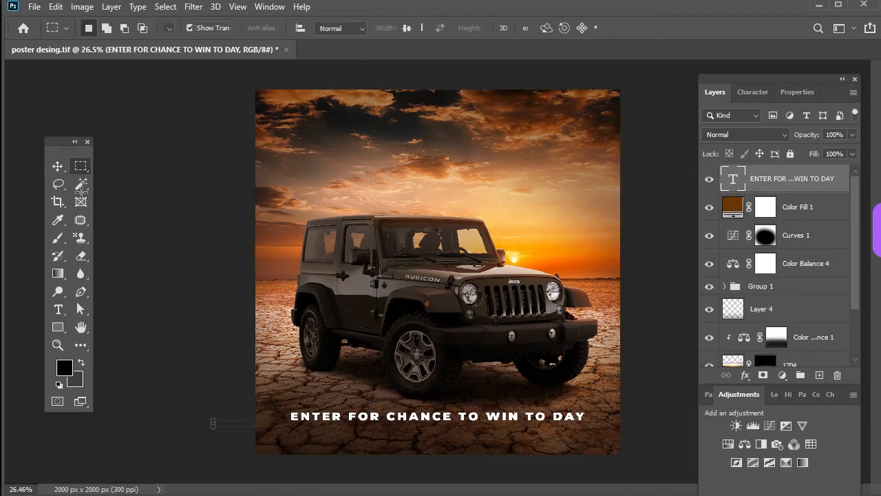
pyautogui.press('v')
# - Set the text line's font style to Montserrat SemiBold
pyautogui.click(753, 92)
pyautogui.click(837, 119)
pyautogui.click(836, 268)
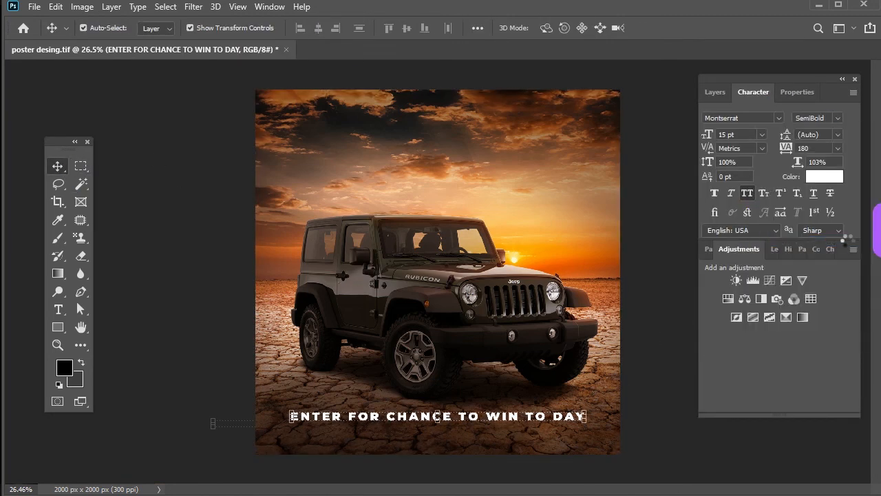
pyautogui.click(837, 118)
pyautogui.click(840, 222)
pyautogui.click(837, 118)
pyautogui.click(836, 241)
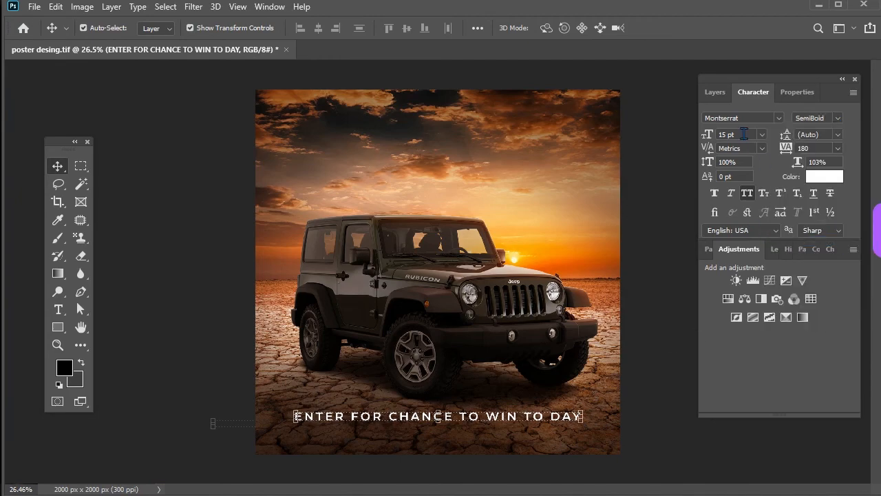
# - Duplicate the text line directly below itself, tighten the copy's tracking, and set its font style to Regular
pyautogui.moveTo(493, 416); pyautogui.dragTo(493, 432)
pyautogui.click(837, 148)
pyautogui.click(829, 228)
pyautogui.click(837, 119)
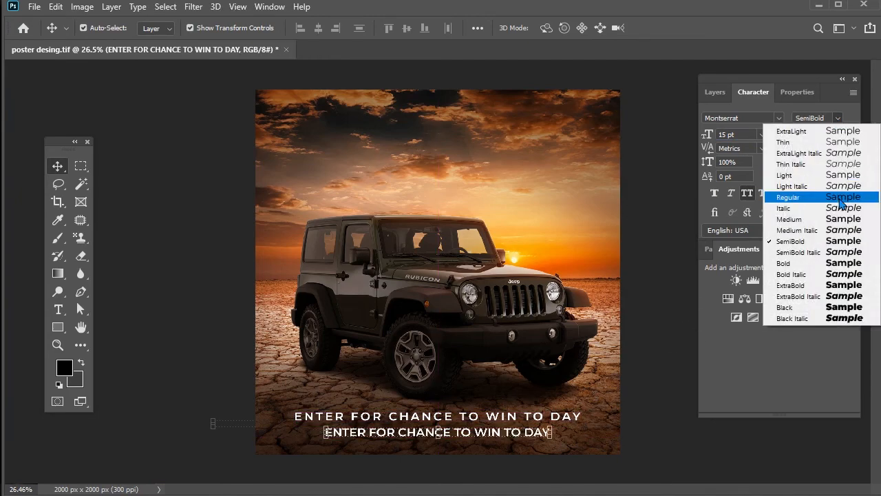
pyautogui.click(819, 203)
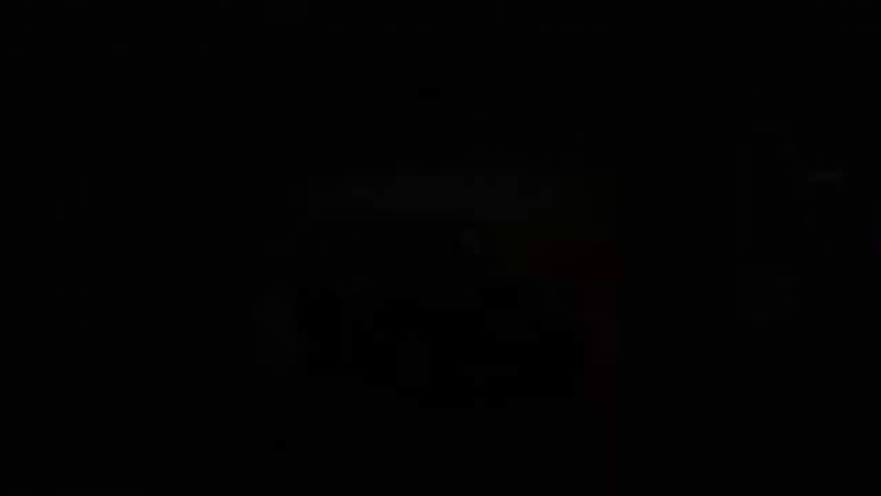